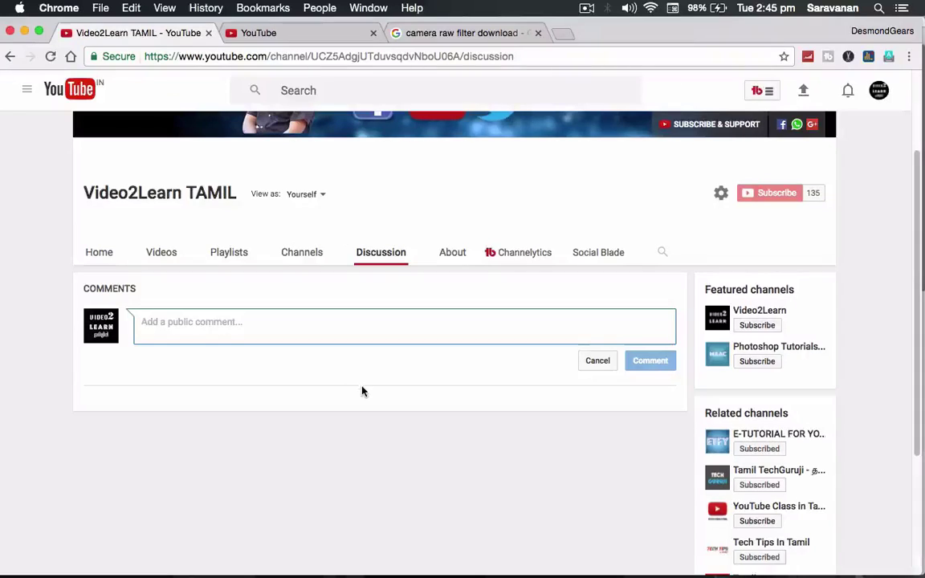
Scroll the YouTube channel discussion page, then switch to the 'camera raw filter download' Google results.
scroll(362, 391, "up", 2)
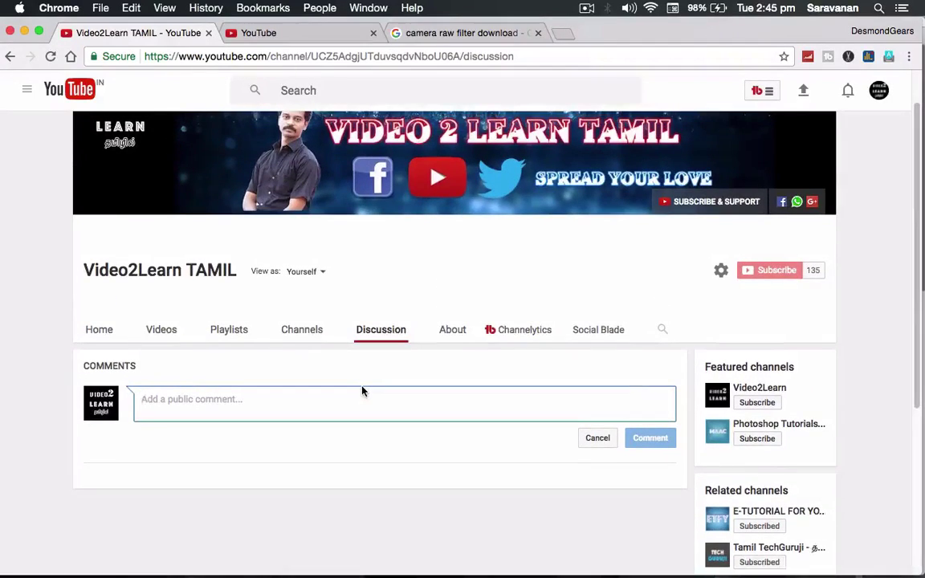
scroll(362, 392, "up", 1)
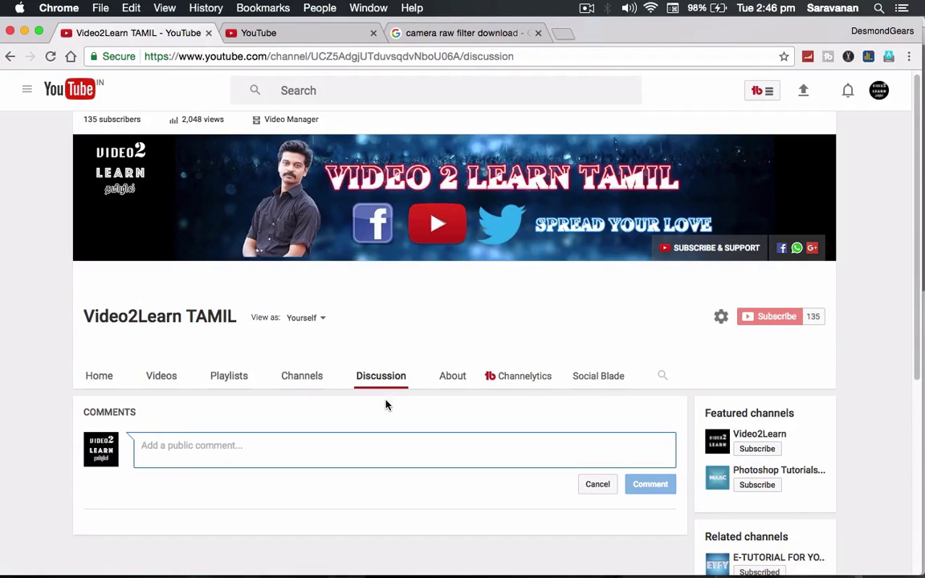
scroll(386, 403, "down", 1)
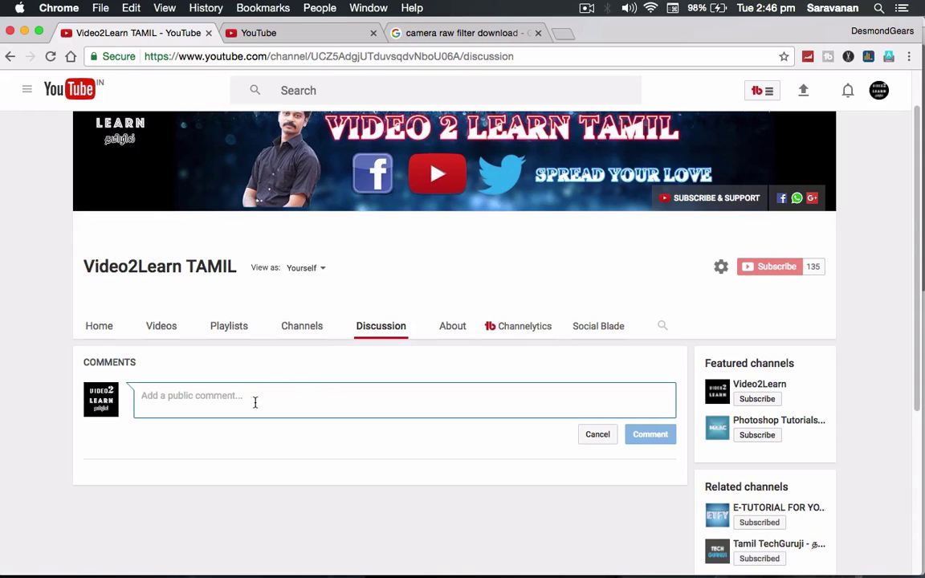
scroll(255, 402, "up", 1)
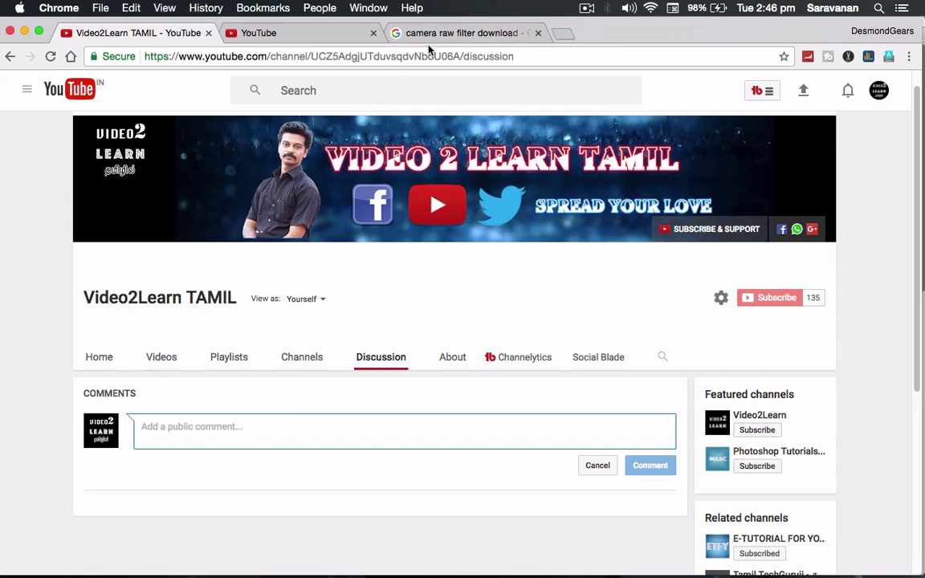
left_click(427, 33)
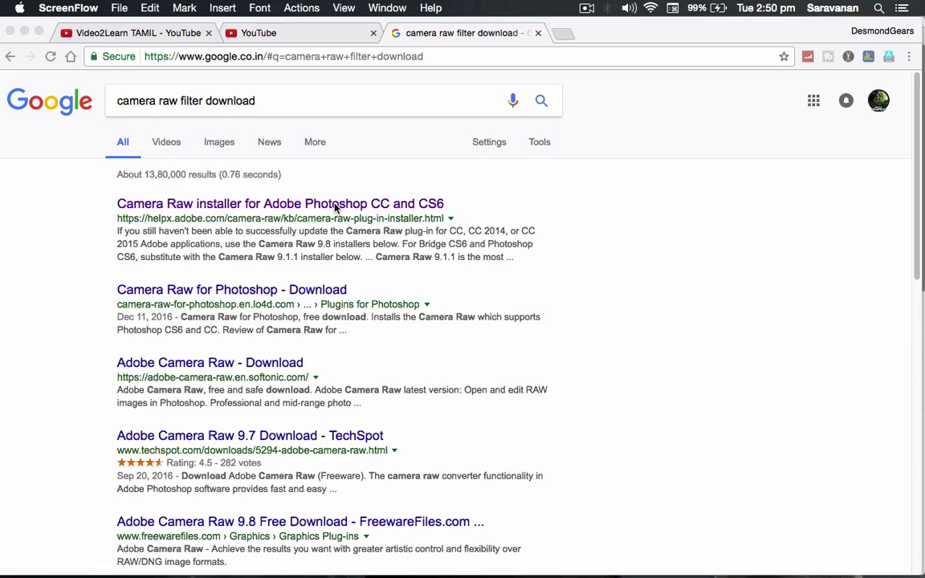
Open Adobe's Camera Raw installer for Photoshop CC and CS6 result in a new tab and view it.
left_click(88, 191)
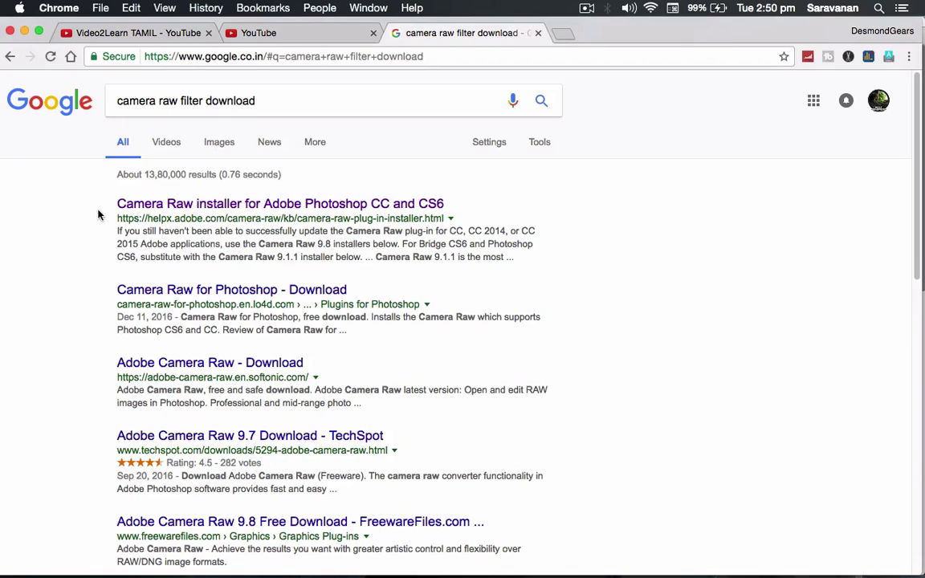
left_click(320, 205, "super")
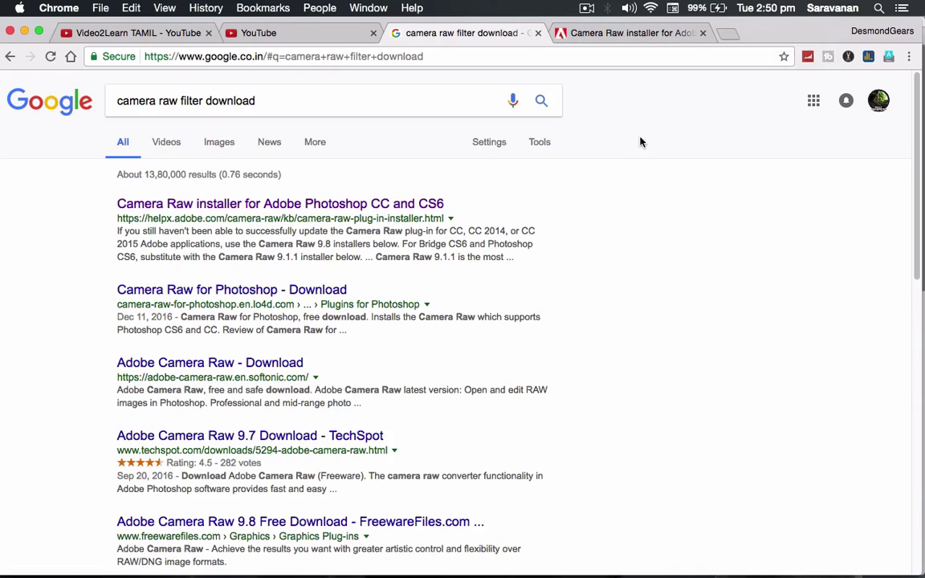
left_click(641, 37)
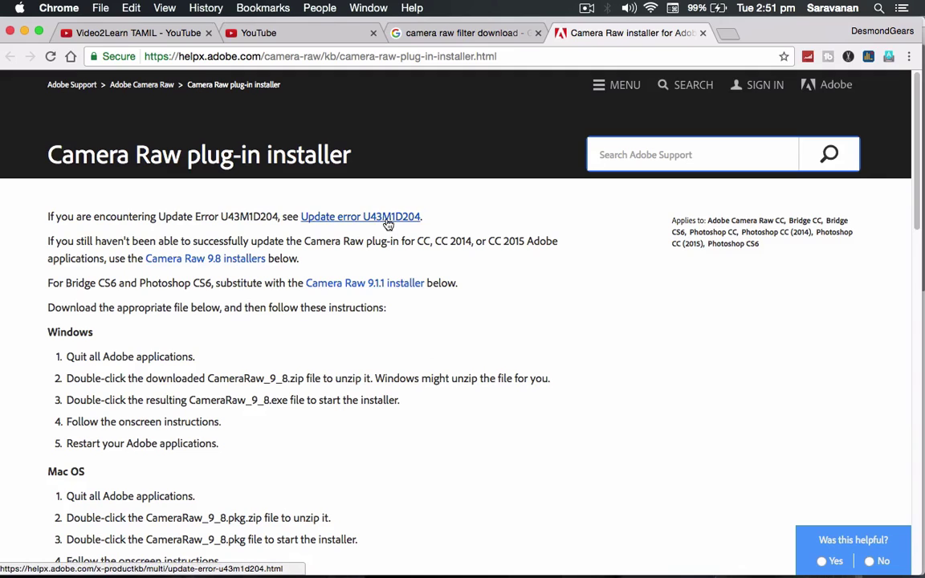
Review the Camera Raw 9.8, 9.5.1 and 9.1.1 installer sections, then minimize Chrome.
scroll(441, 355, "down", 5)
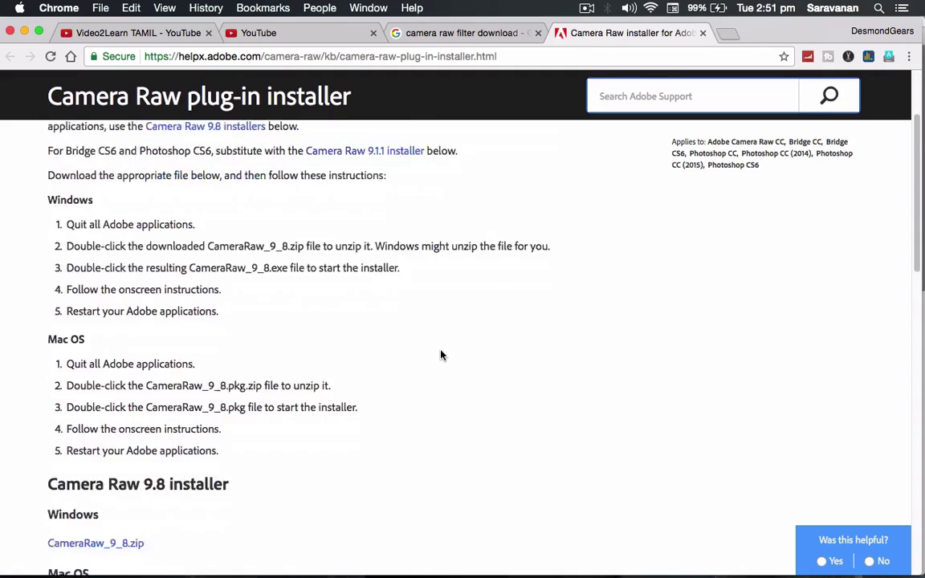
scroll(440, 355, "down", 5)
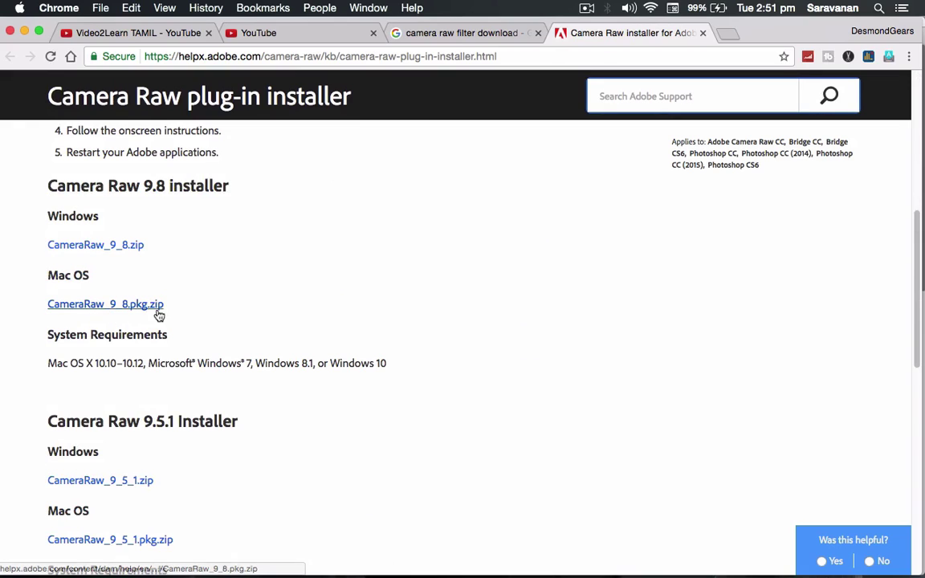
scroll(435, 329, "up", 1)
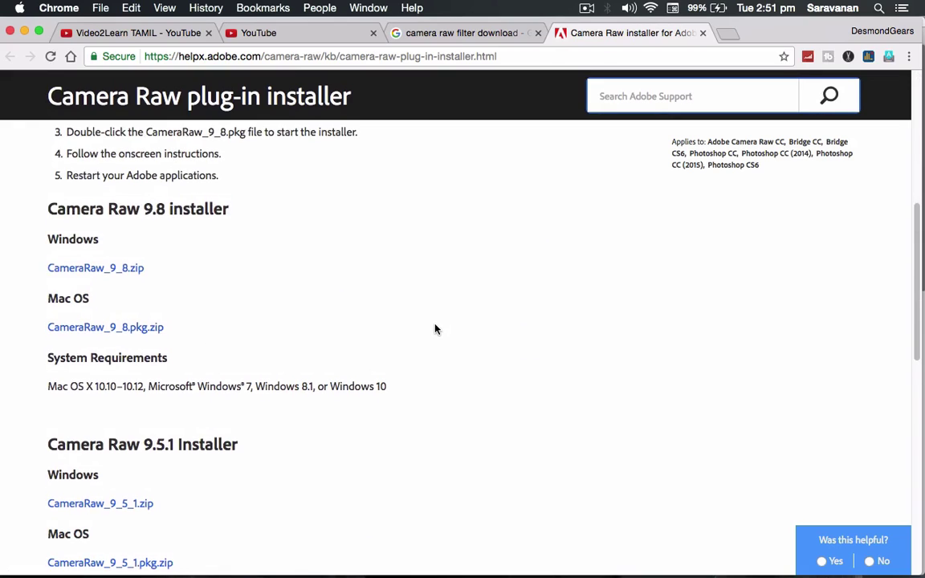
scroll(435, 329, "down", 3)
scroll(435, 329, "down", 2)
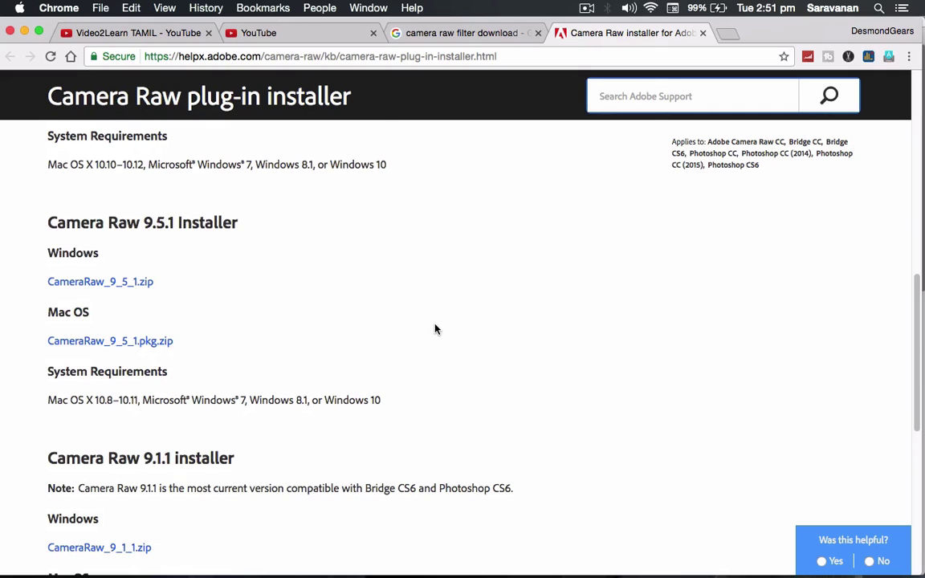
scroll(435, 330, "down", 2)
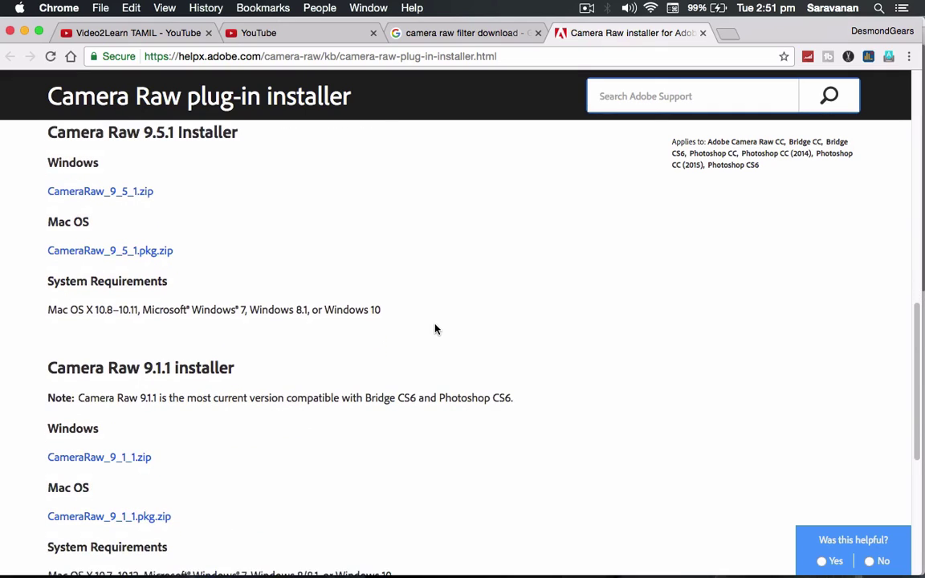
scroll(436, 329, "up", 9)
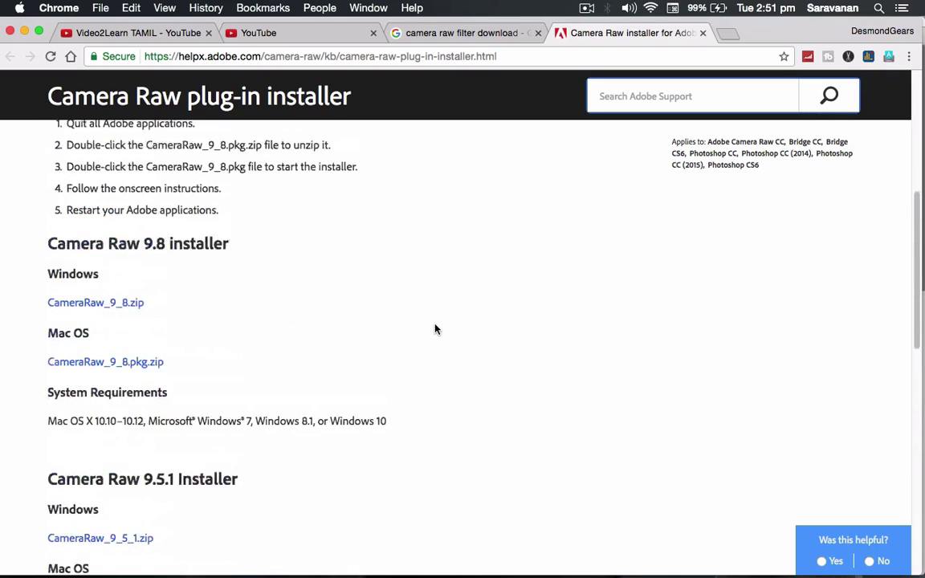
left_click(25, 31)
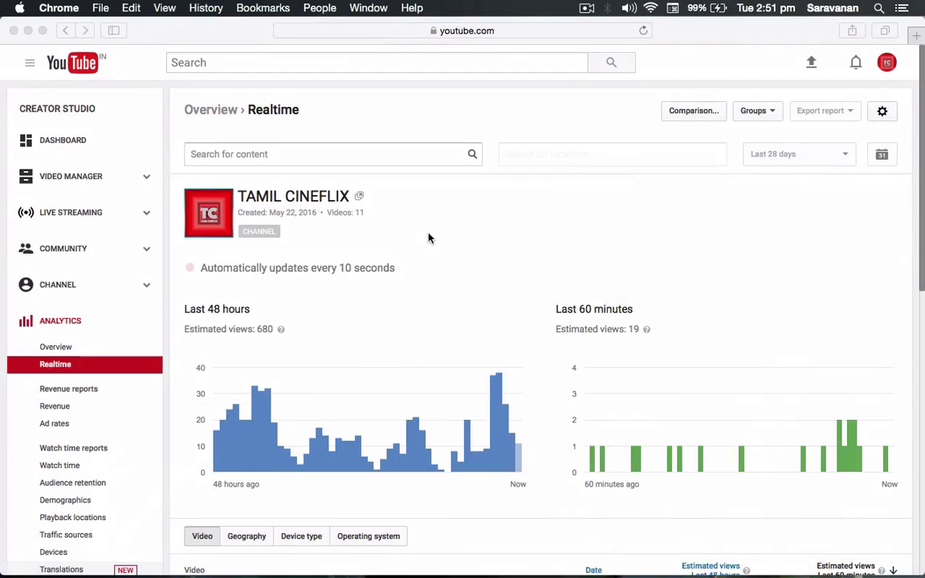
Minimize the Safari analytics window and bring Photoshop forward with IMG_1432.JPG.
left_click(27, 31)
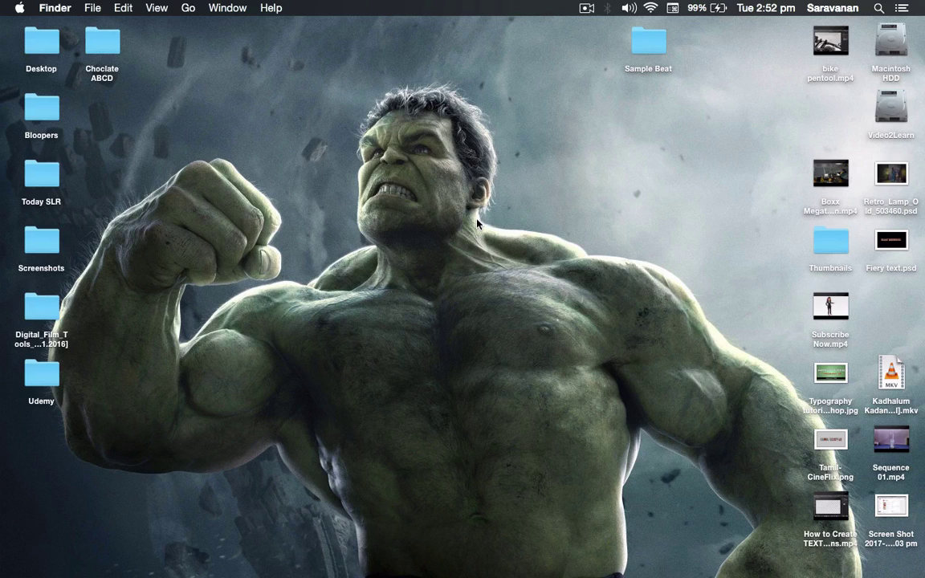
mouse_move(686, 567)
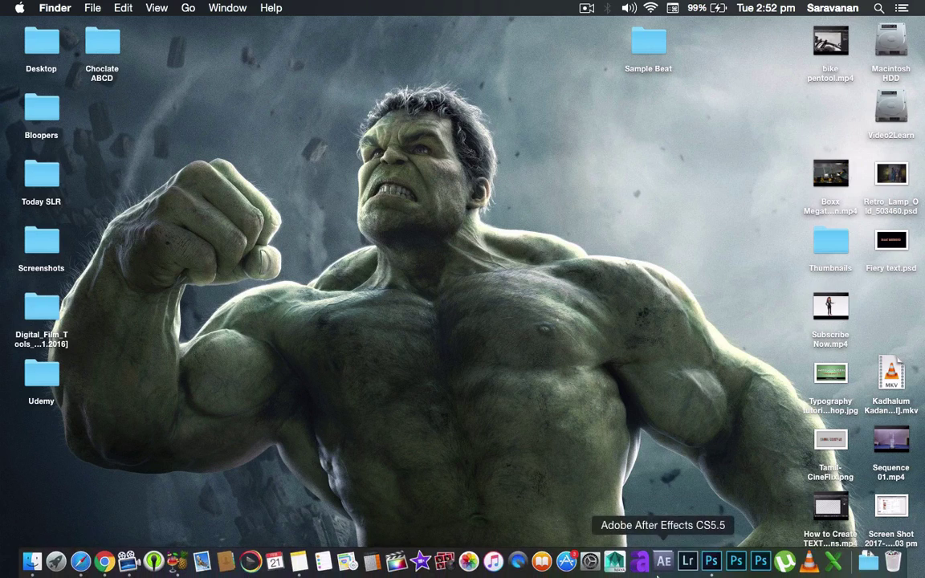
left_click(712, 565)
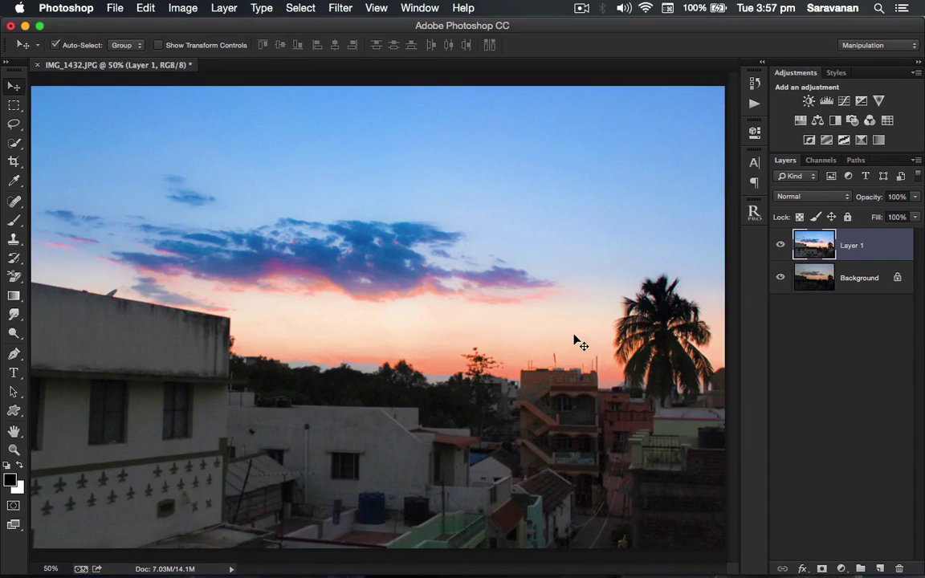
Toggle Layer 1's visibility to compare the brightened cityscape with the original.
left_click(805, 275)
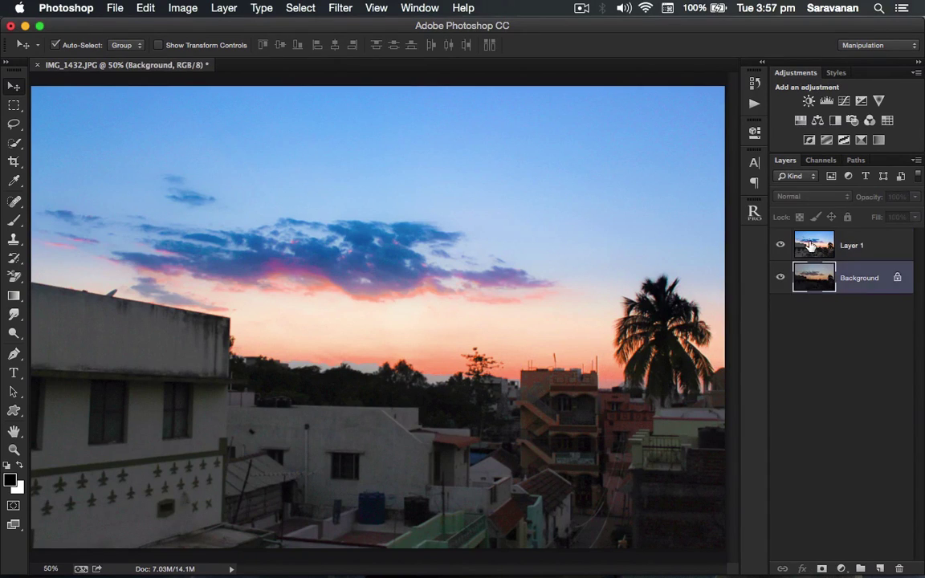
left_click(811, 245)
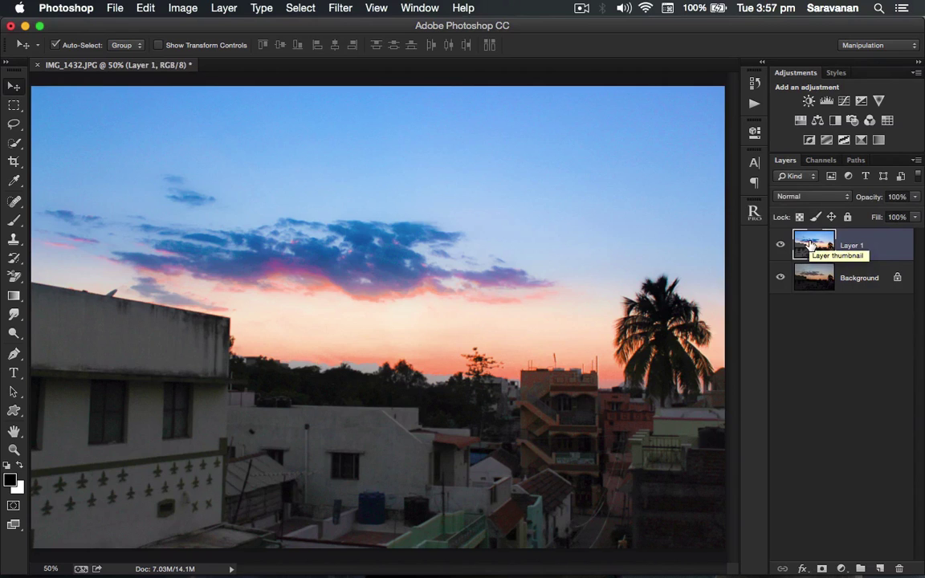
left_click(783, 246)
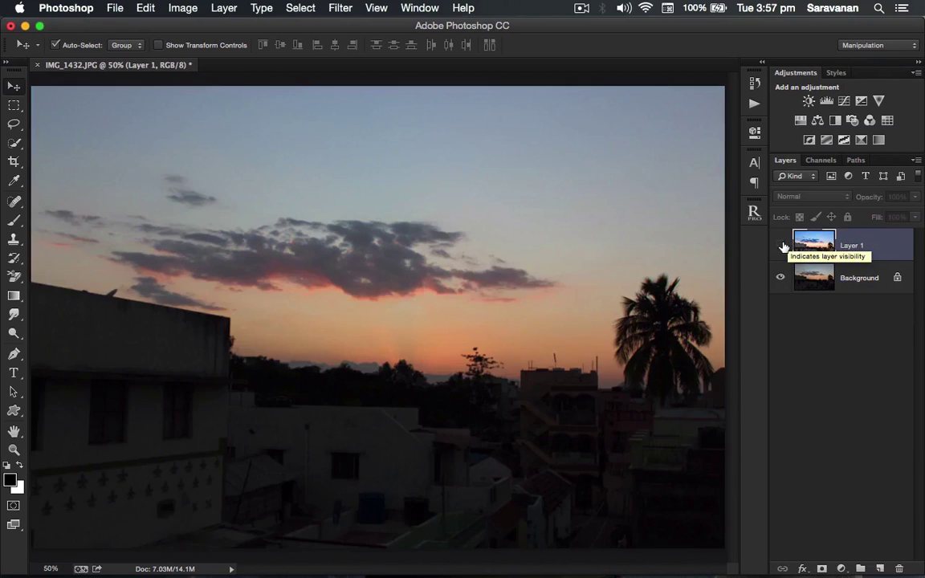
left_click(782, 246)
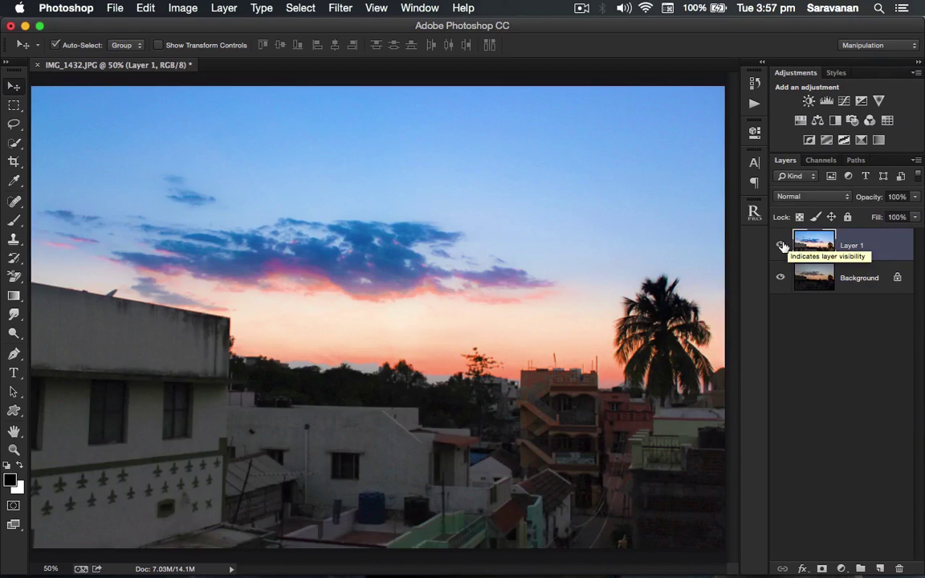
left_click(782, 246)
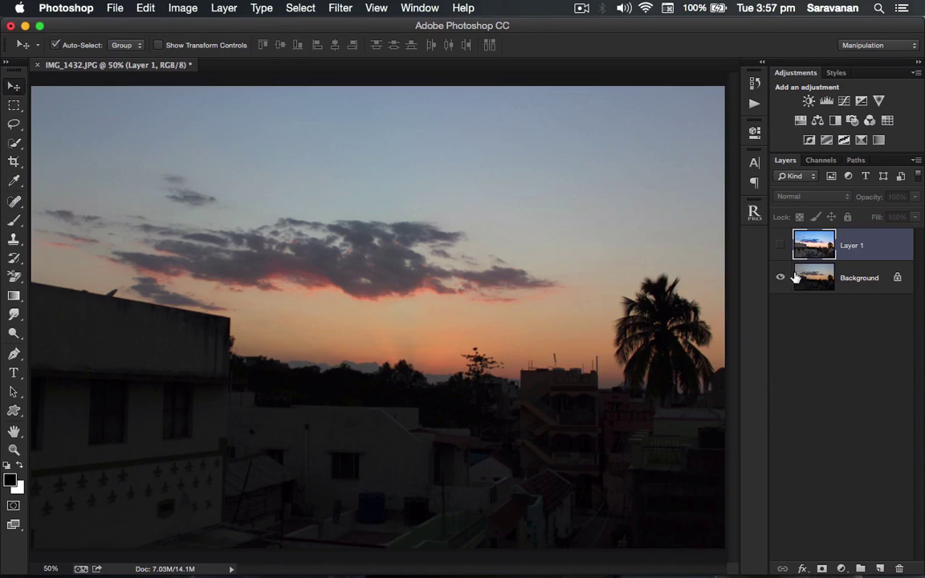
left_click(780, 248)
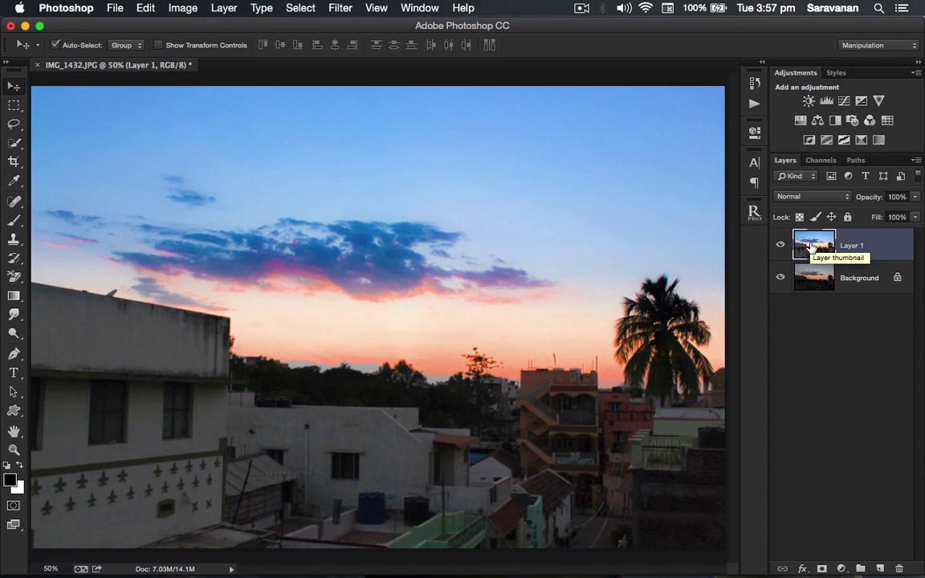
Delete Layer 1 and close IMG_1432.JPG without saving.
key("Delete")
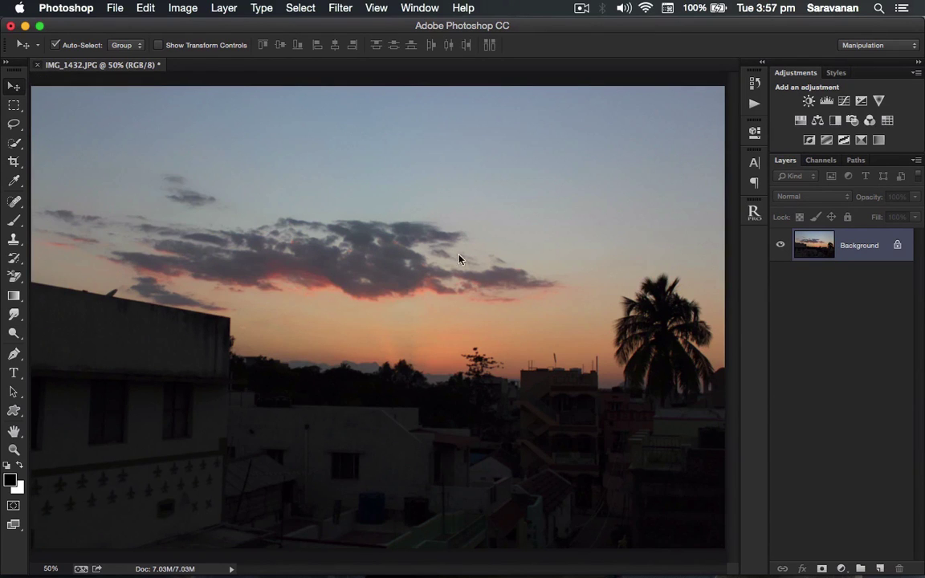
key("super+w")
left_click(411, 219)
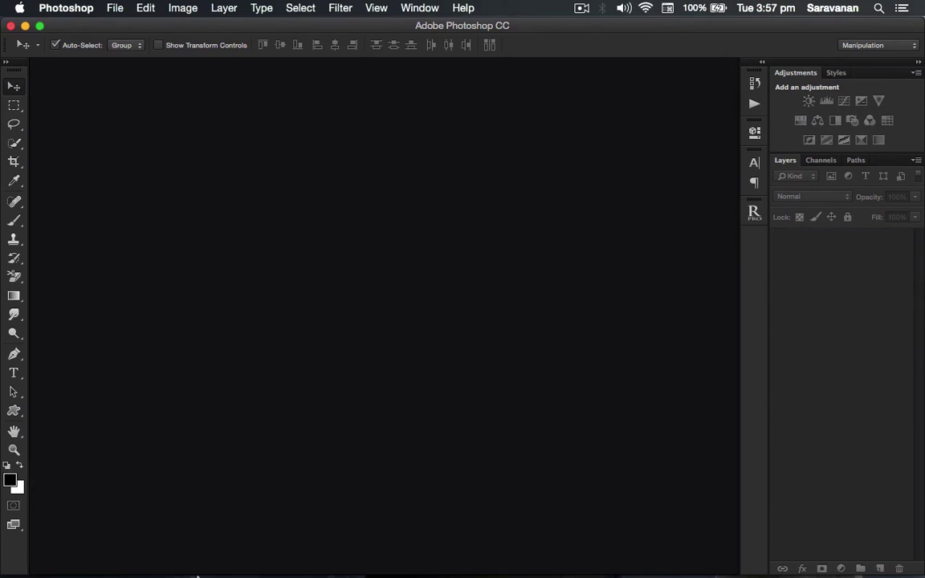
Quick Look IMG_0397.JPG and IMG_0398.CR2 in the DSLRR folder to compare them.
left_click(29, 560)
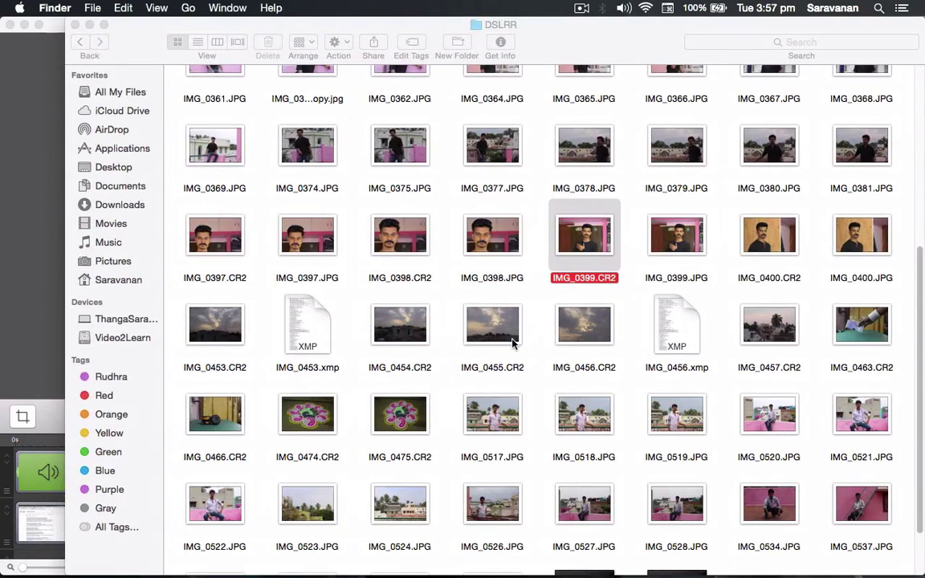
left_click(321, 240)
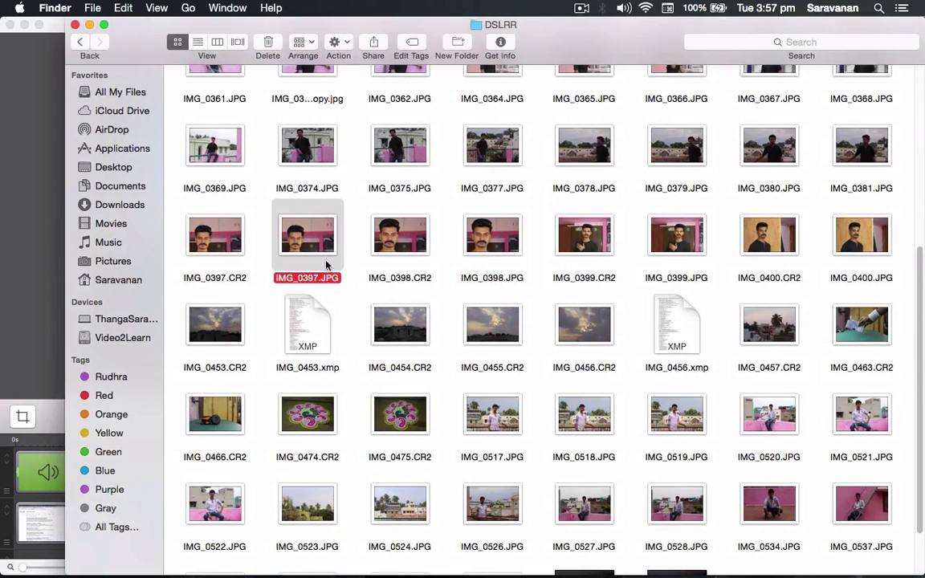
key("space")
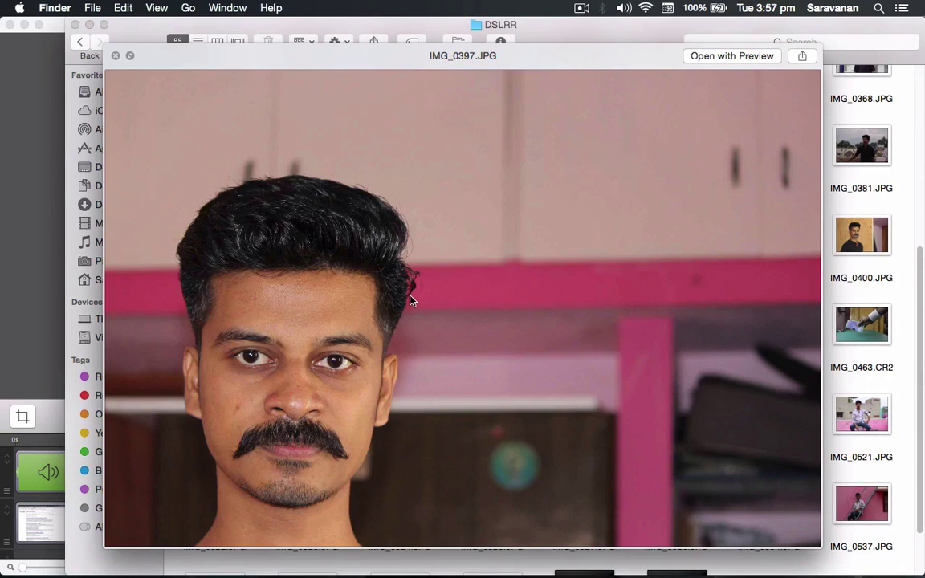
key("space")
key("Right")
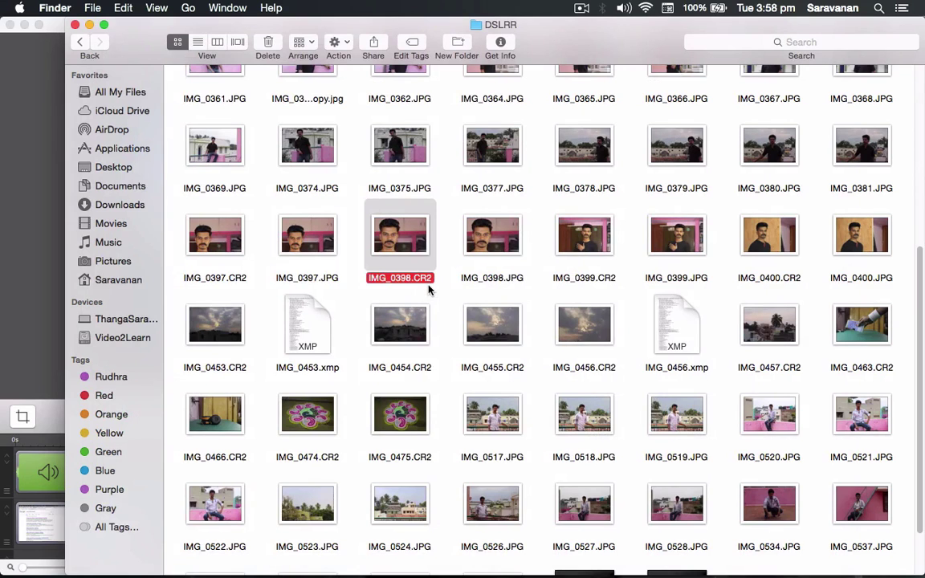
key("space")
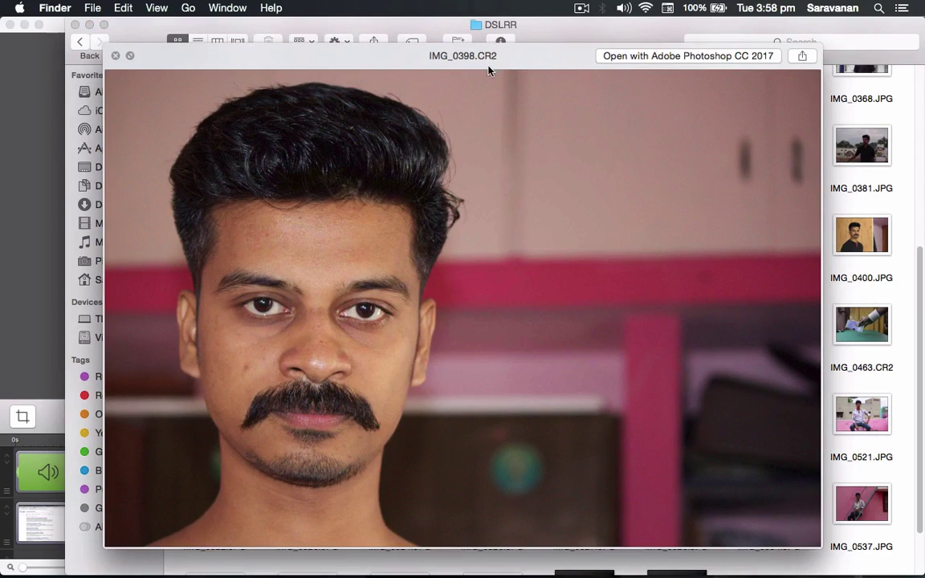
key("space")
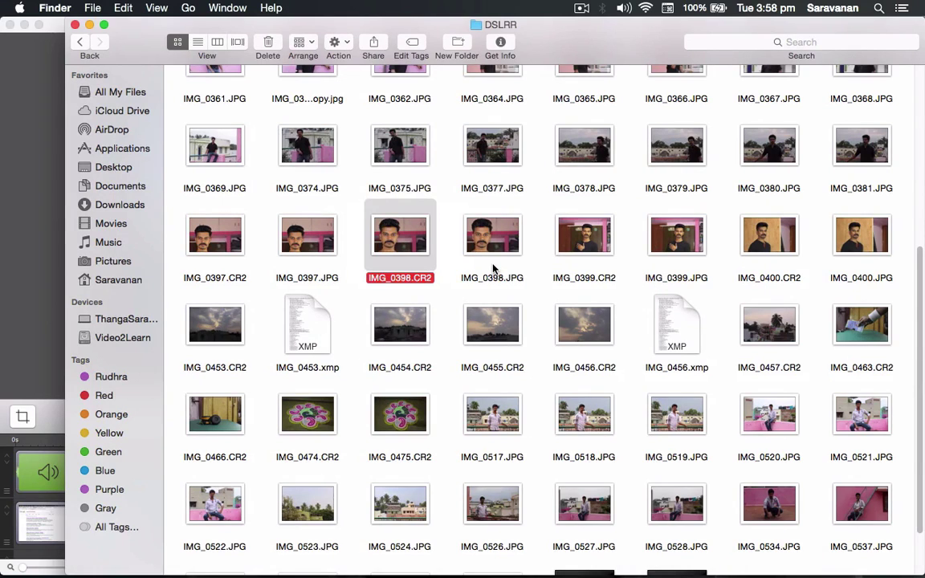
Move the sidecar files IMG_0453.xmp and IMG_0456.xmp to the trash.
left_click(301, 325)
key("super+BackSpace")
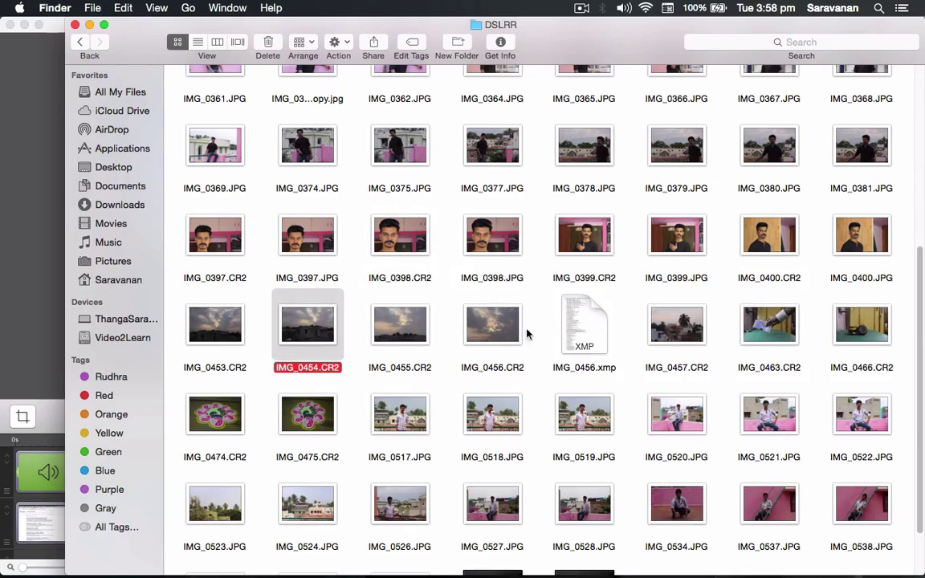
left_click(592, 331)
key("super+BackSpace")
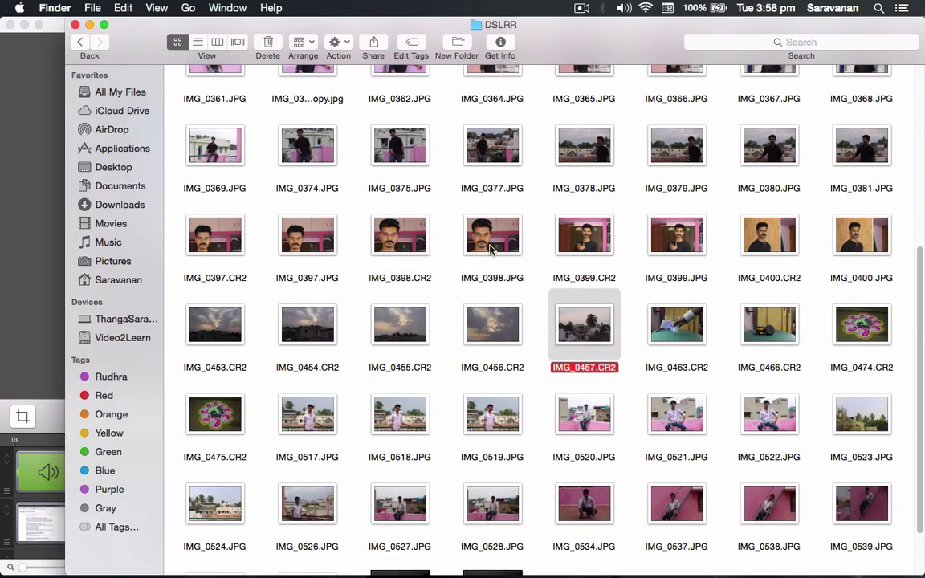
Preview IMG_0399.JPG and its raw version, then return to Photoshop.
left_click(681, 248)
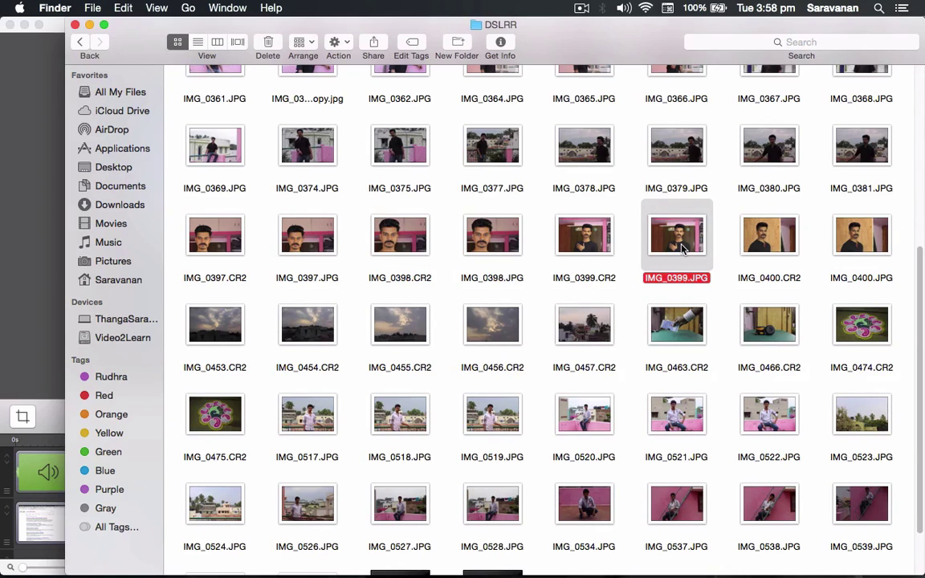
key("space")
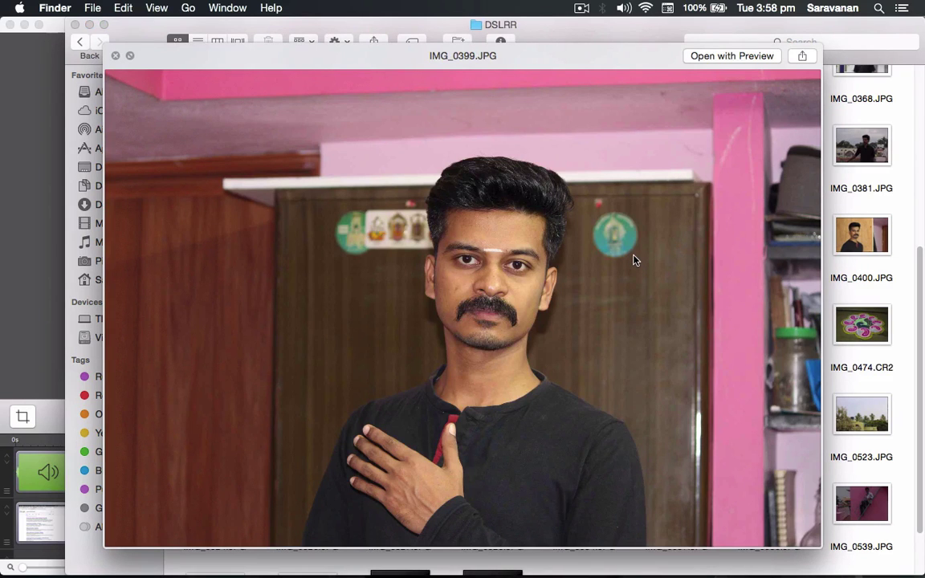
key("Left")
key("space")
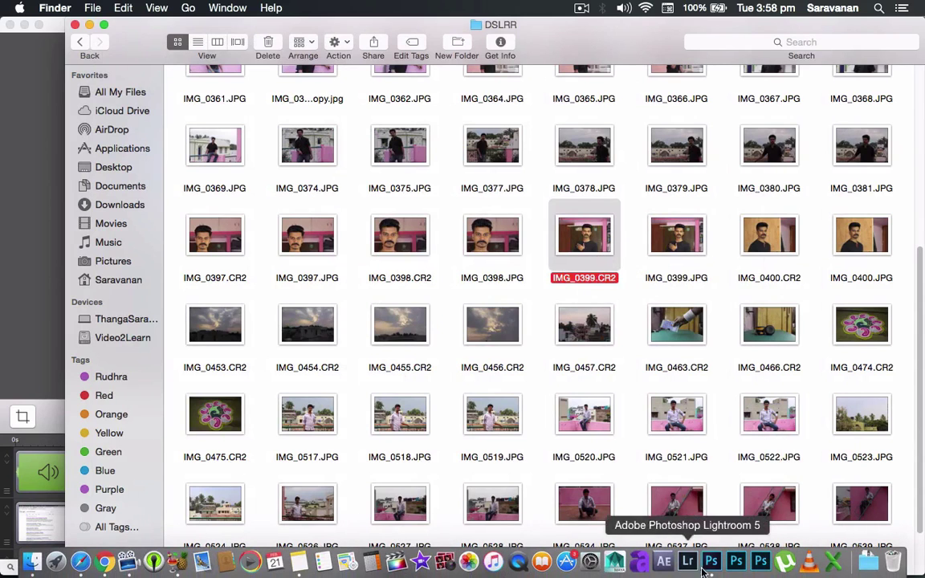
left_click(735, 566)
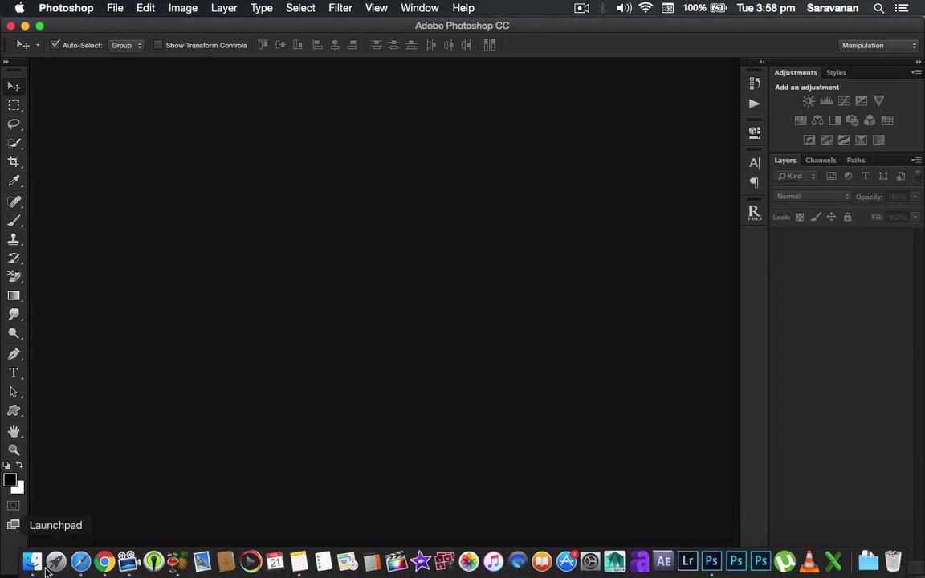
Drop IMG_0397.JPG into Photoshop and close it, then open IMG_0397.CR2 in Camera Raw instead.
left_click(31, 566)
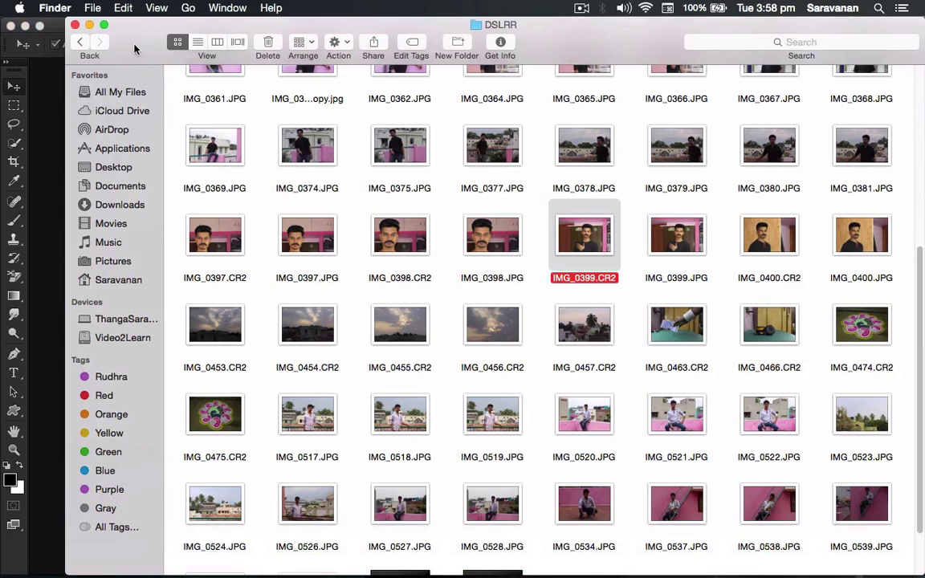
left_click_drag(134, 48, 435, 56)
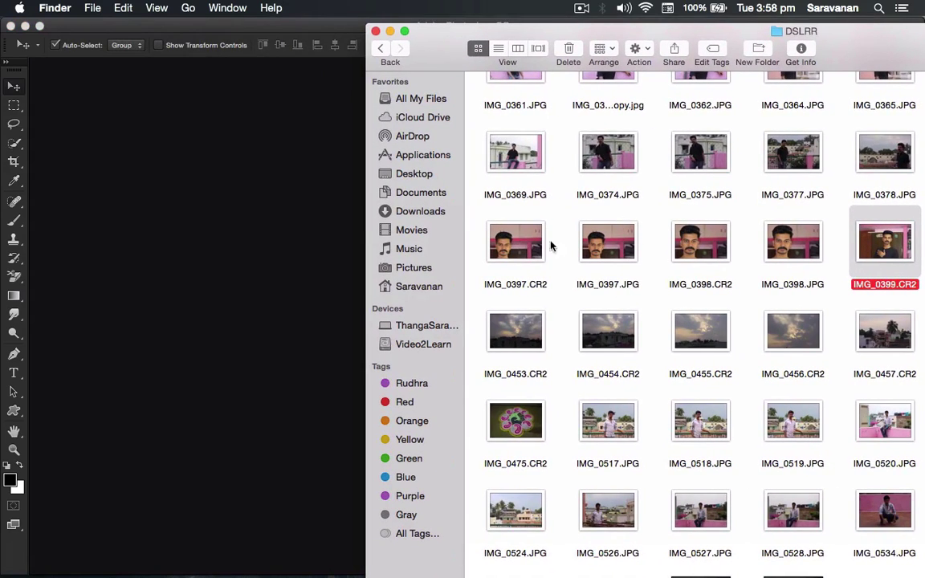
left_click_drag(580, 233, 163, 371)
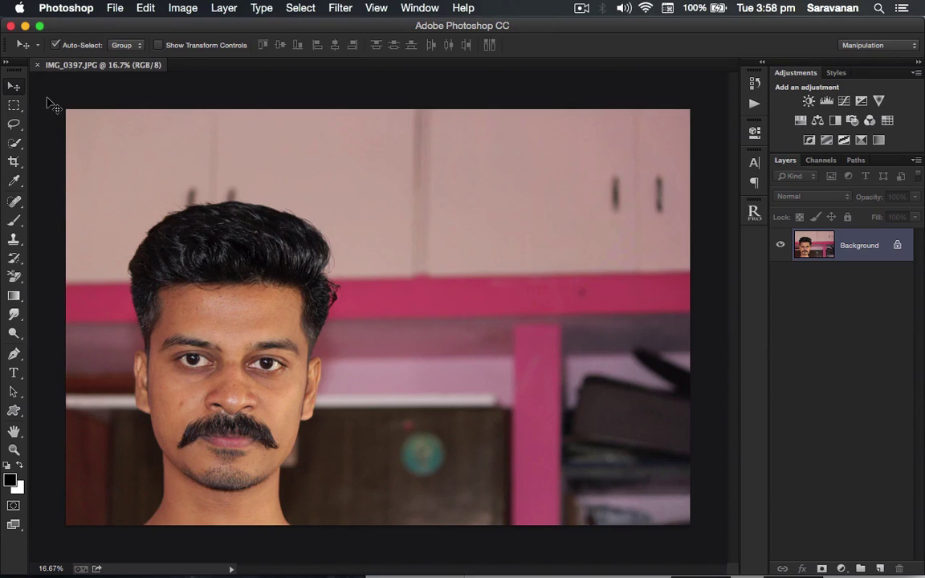
left_click(36, 64)
key("super+Tab")
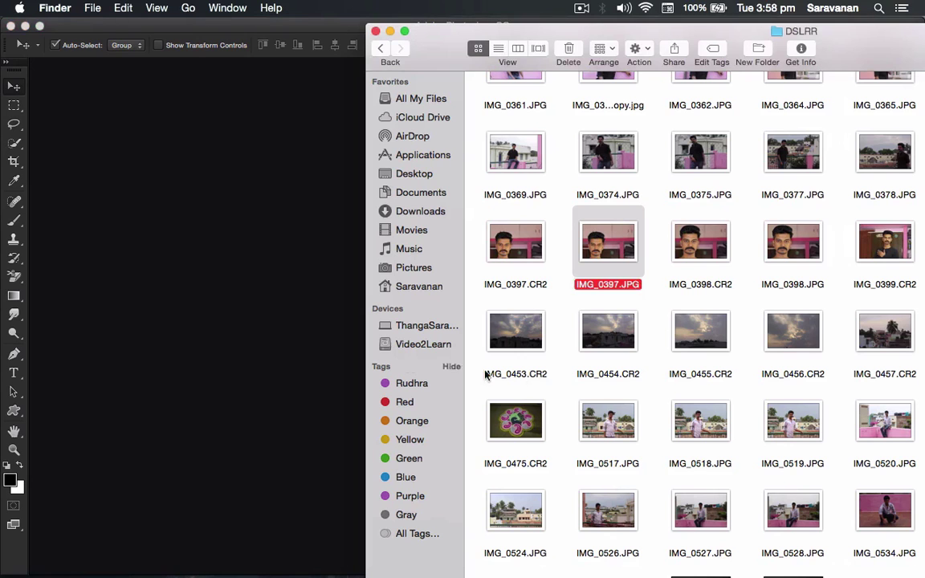
left_click_drag(518, 251, 222, 343)
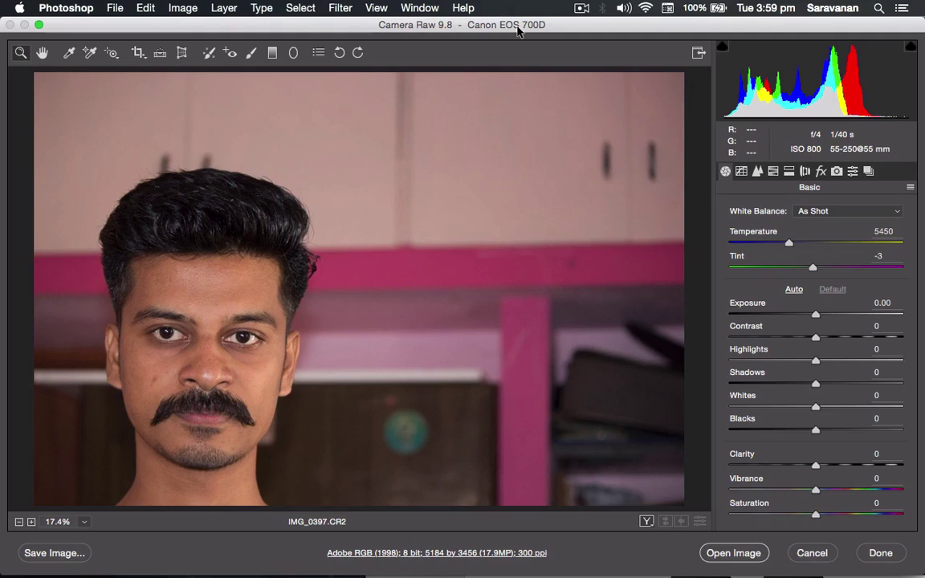
Cycle White Balance through Daylight, Cloudy, Shade, Tungsten and Fluorescent, ending on Flash (5500, tint 0).
left_click(821, 211)
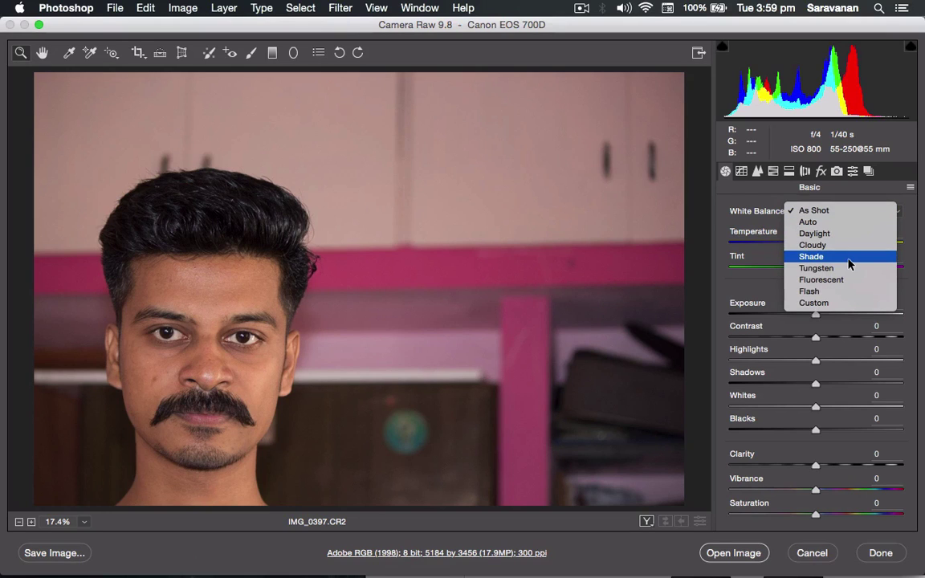
left_click(848, 234)
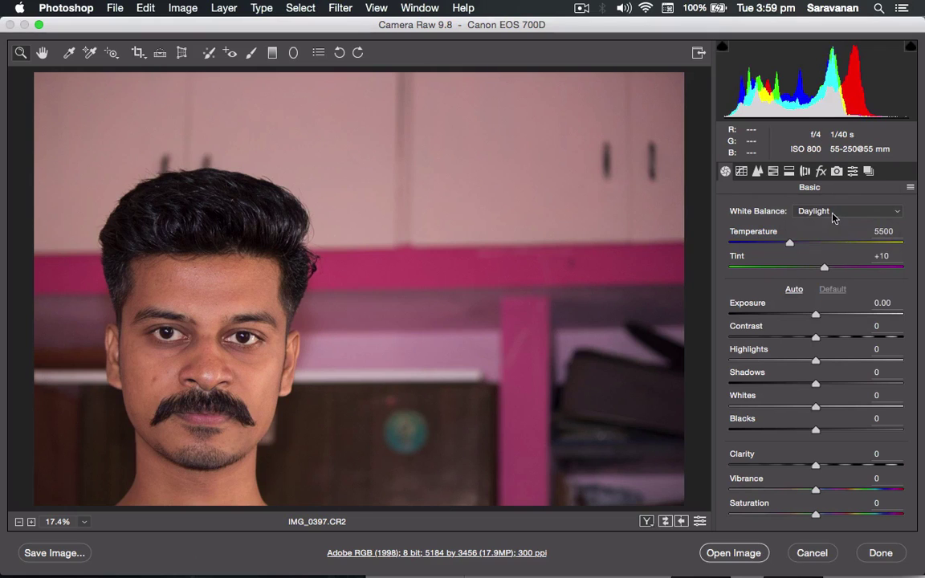
left_click(834, 216)
left_click(834, 221)
left_click(834, 212)
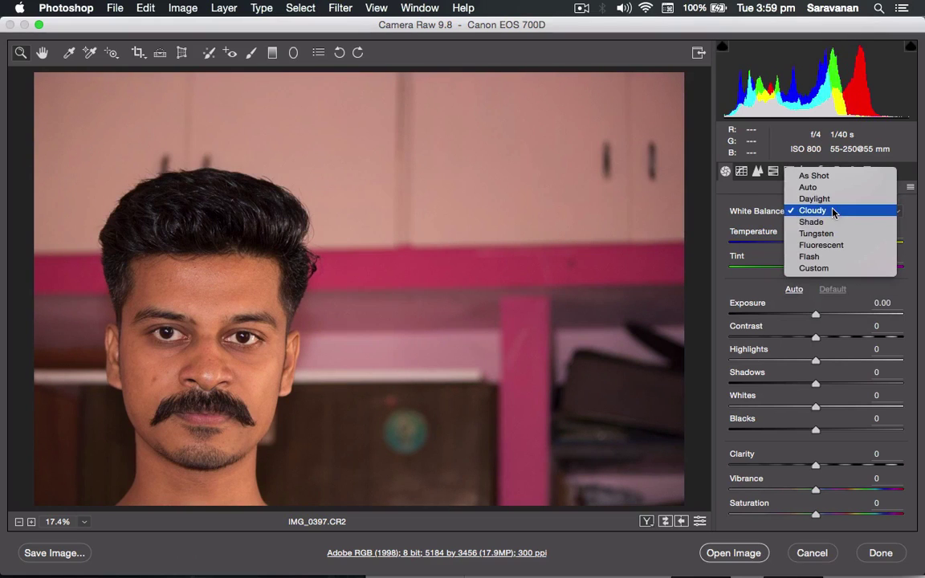
left_click(835, 221)
left_click(835, 215)
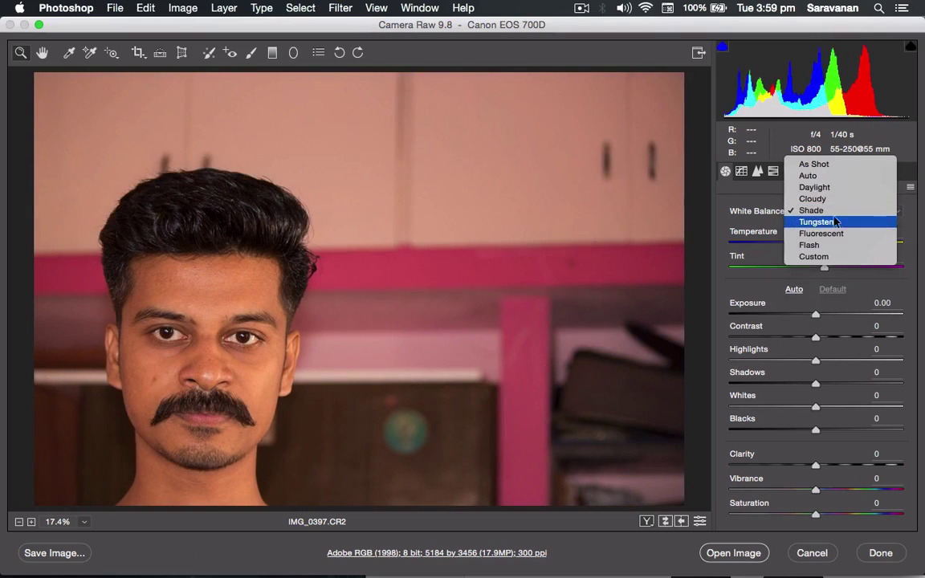
left_click(835, 222)
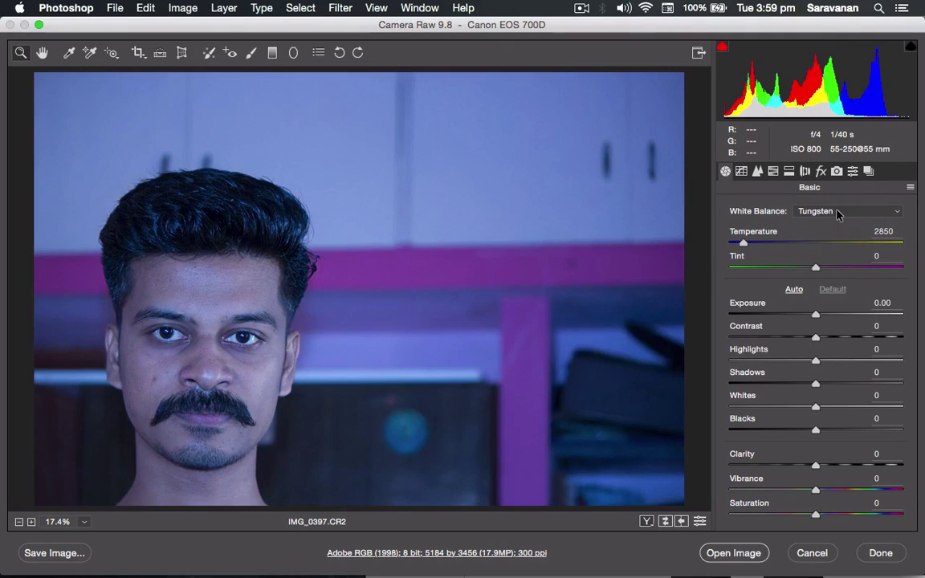
left_click(837, 213)
left_click(840, 222)
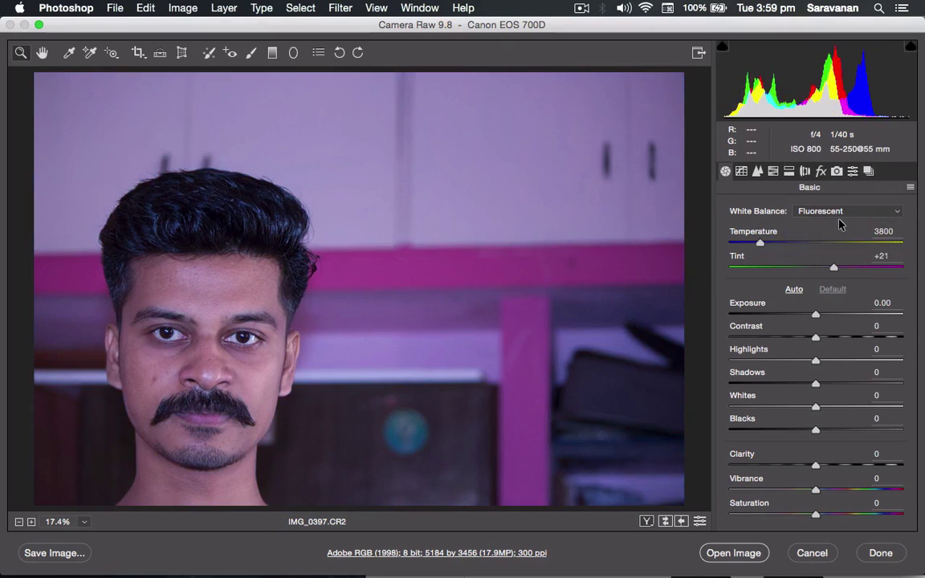
left_click(838, 212)
left_click(840, 222)
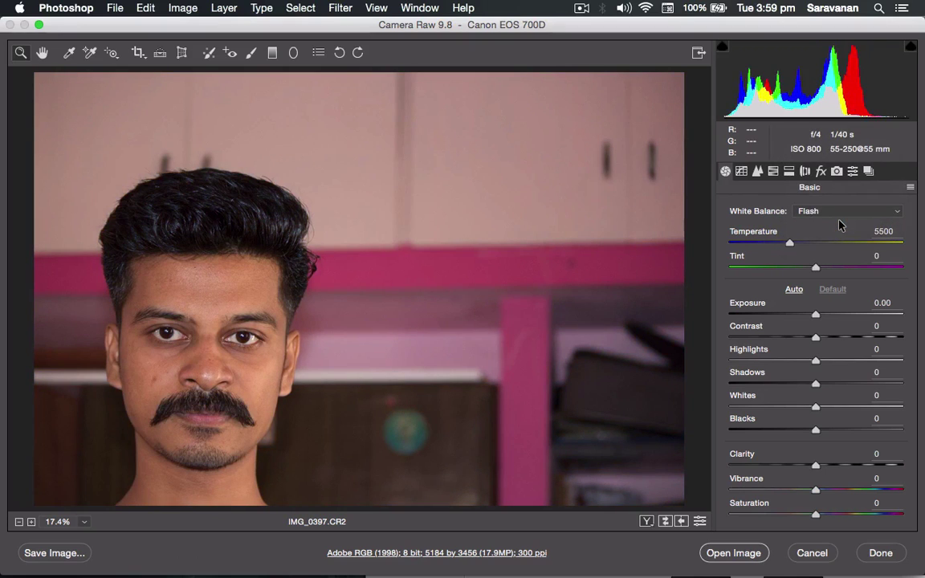
left_click(135, 269)
left_click_drag(107, 263, 458, 392)
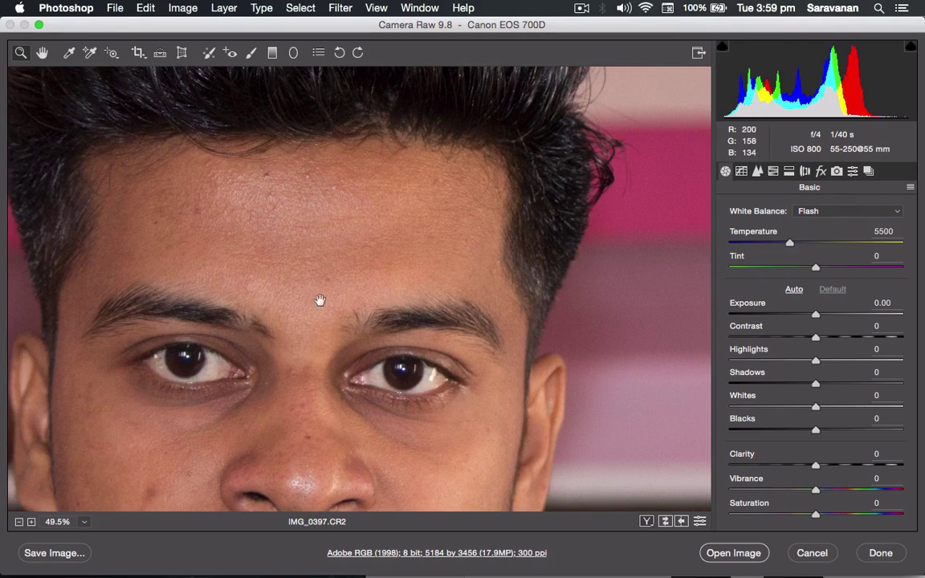
left_click_drag(320, 301, 410, 321)
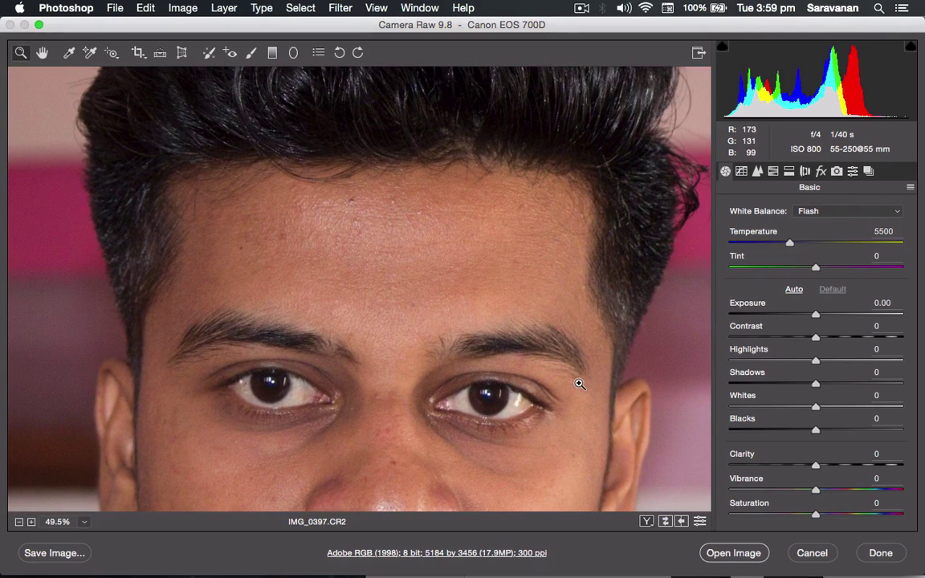
left_click_drag(543, 239, 490, 257)
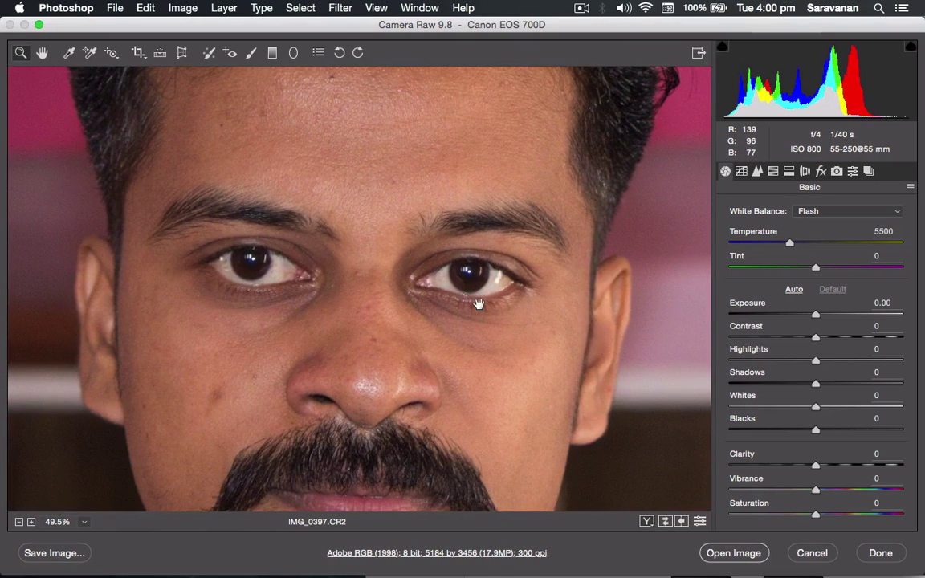
key("super+0")
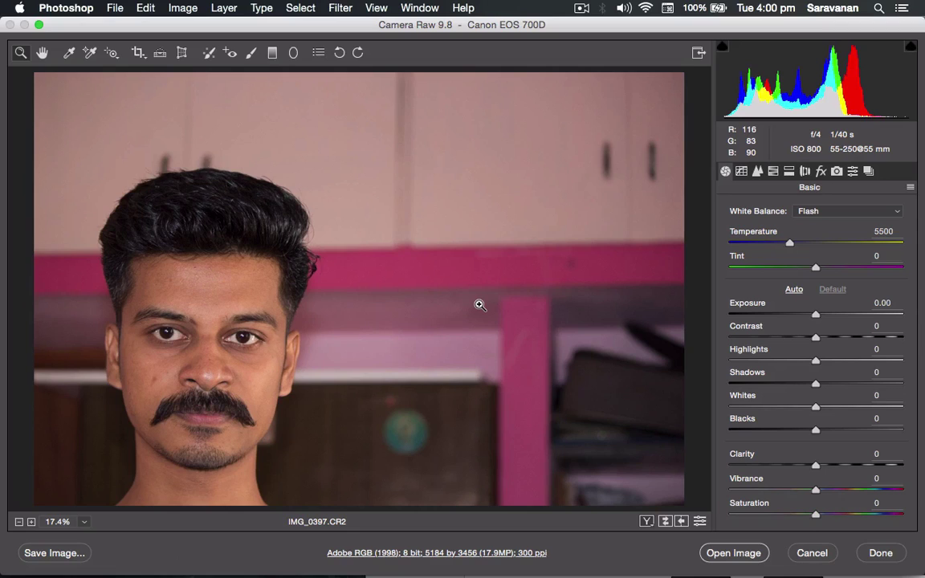
Reset White Balance to As Shot, then set Temperature to 4950 and Exposure to +0.65.
left_click(812, 213)
left_click(792, 126)
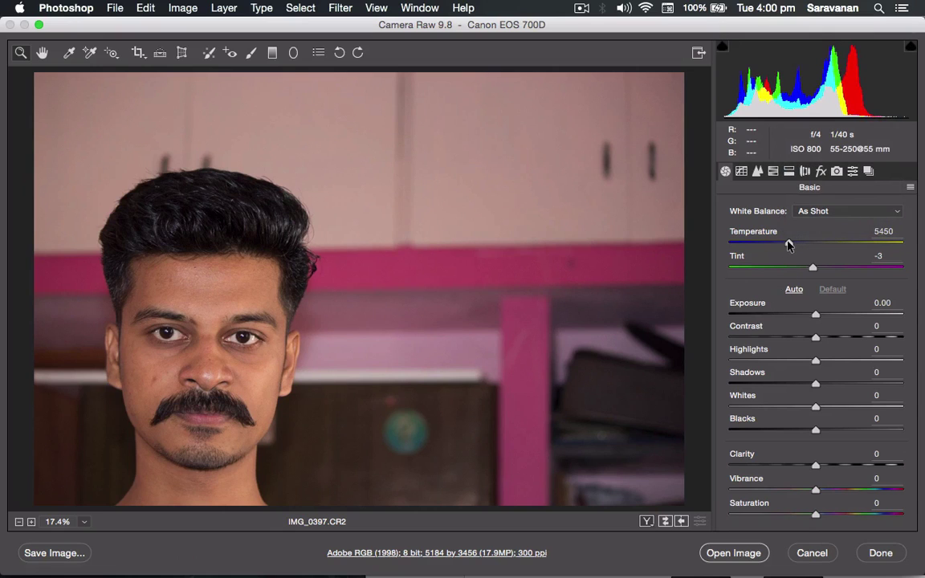
mouse_move(788, 245)
left_mouse_down()
mouse_move(830, 246)
mouse_move(779, 254)
left_mouse_up()
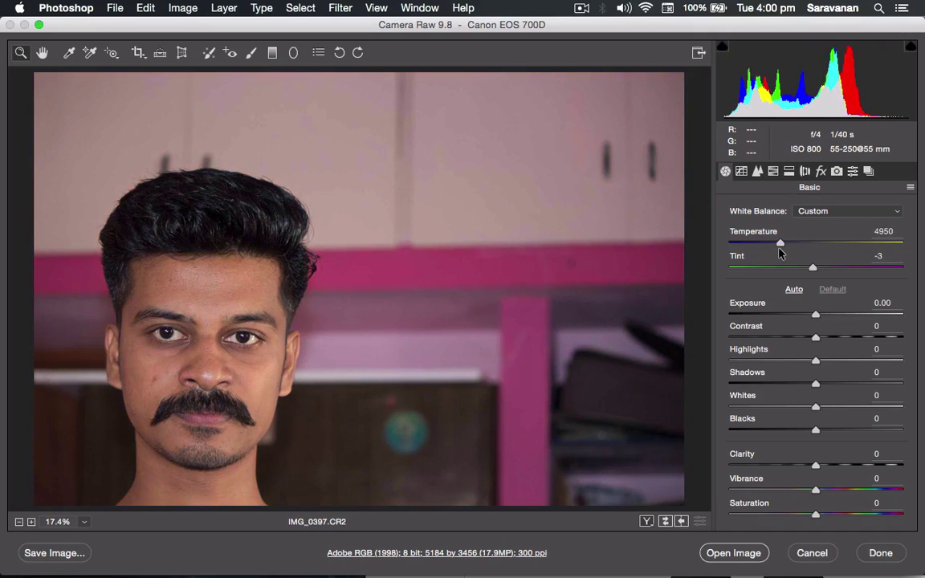
left_click(779, 252)
left_click_drag(816, 314, 829, 318)
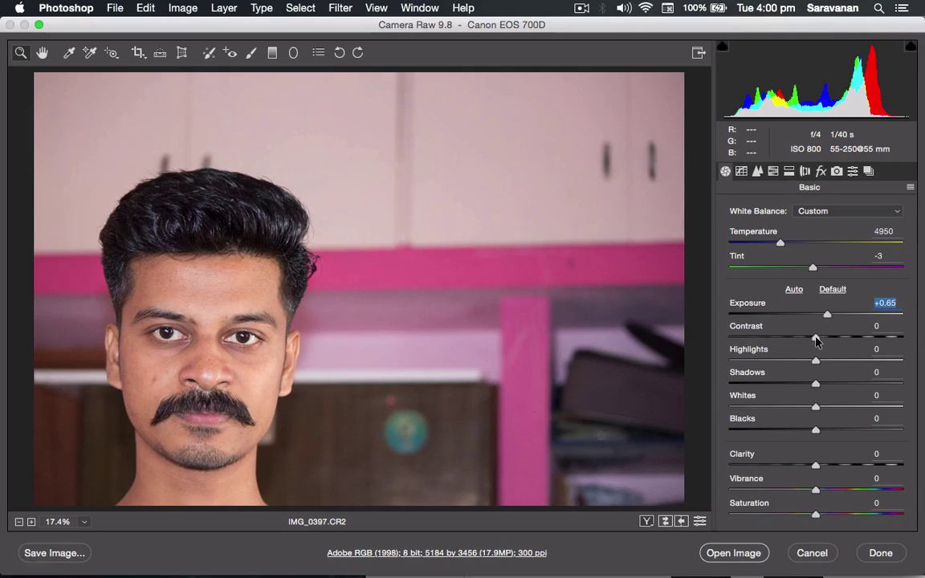
Lower Contrast to -30 and pull Whites down to -40 in the Basic panel.
left_click_drag(816, 341, 793, 341)
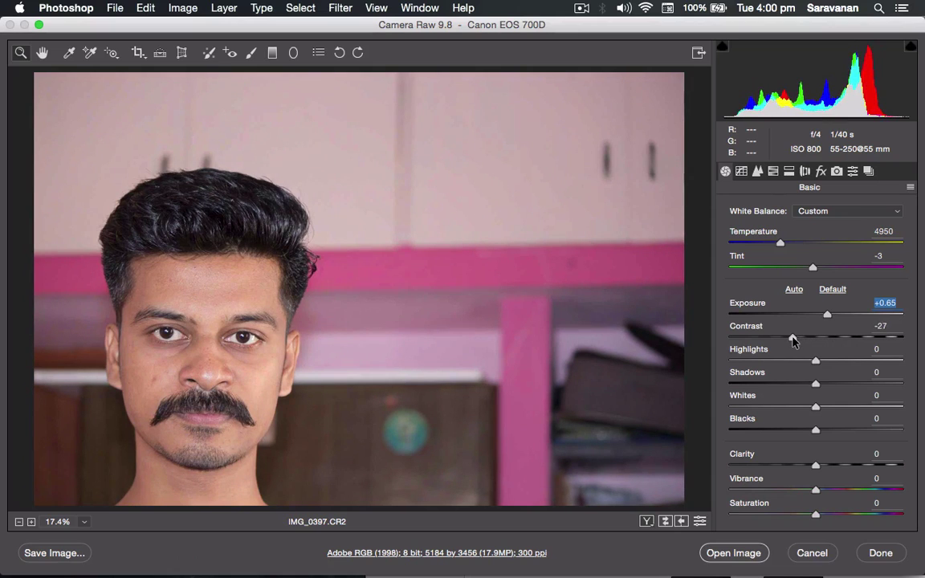
left_click_drag(81, 240, 339, 463)
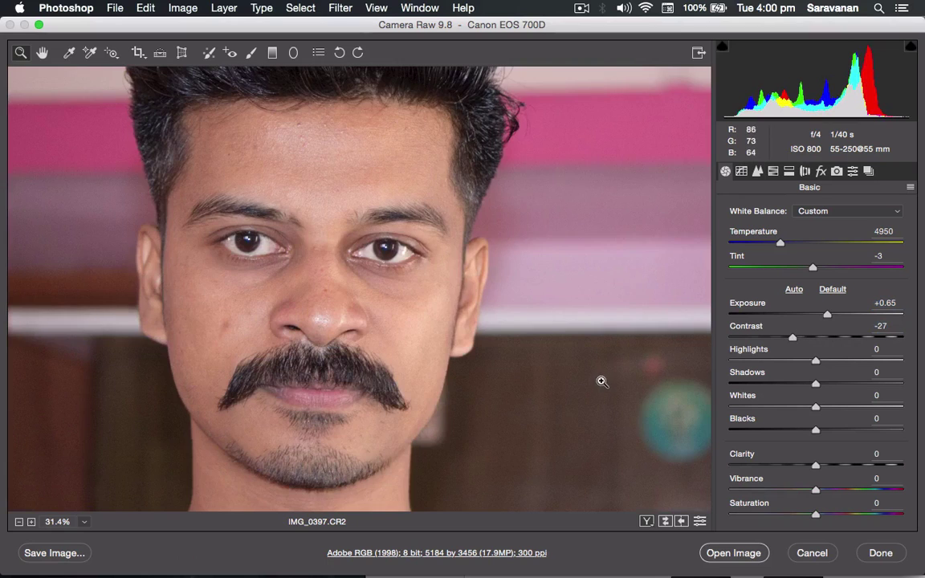
mouse_move(792, 338)
left_mouse_down()
mouse_move(849, 338)
mouse_move(779, 345)
mouse_move(789, 345)
left_mouse_up()
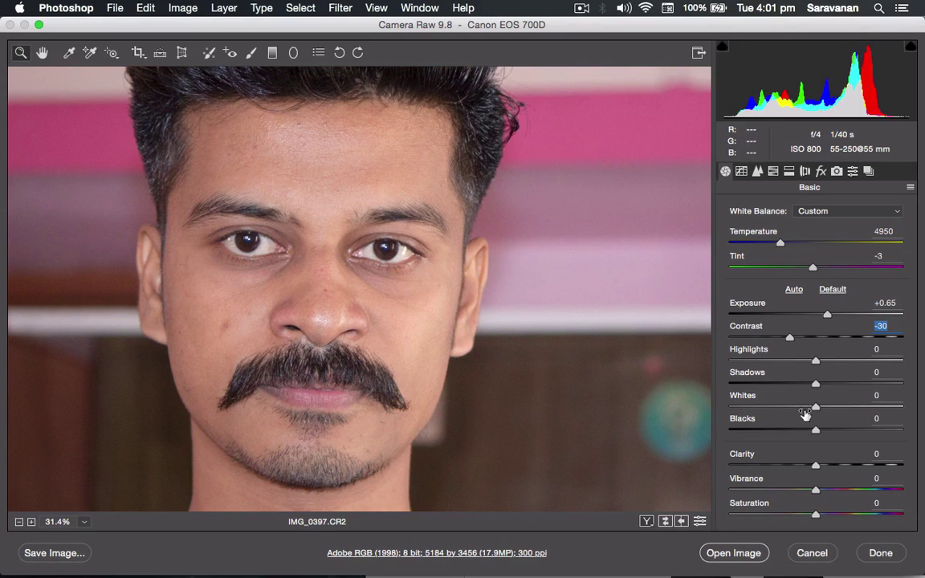
left_click_drag(816, 409, 859, 431)
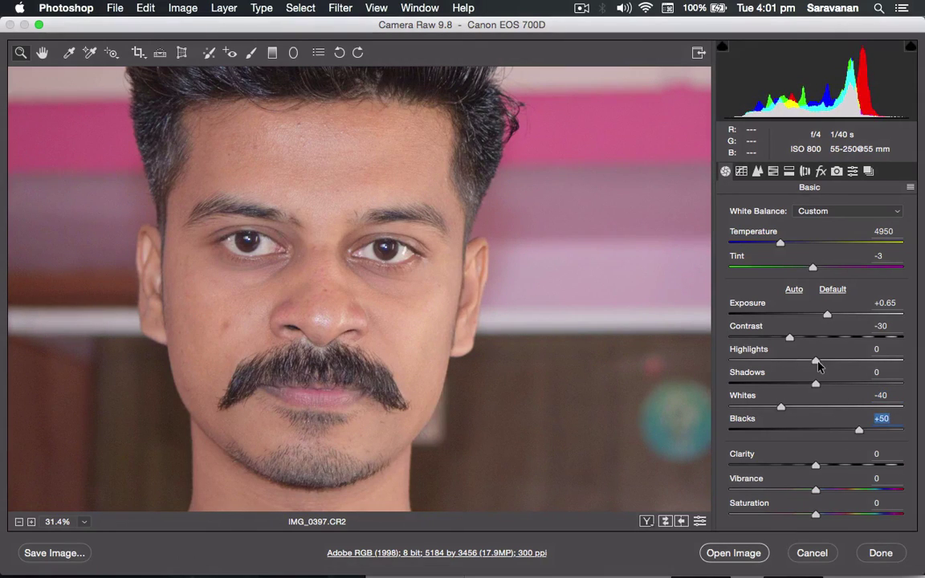
Raise Highlights to +26 and try a strong Clarity boost before settling at -1.
mouse_move(816, 365)
left_mouse_down()
mouse_move(869, 363)
mouse_move(830, 365)
left_mouse_up()
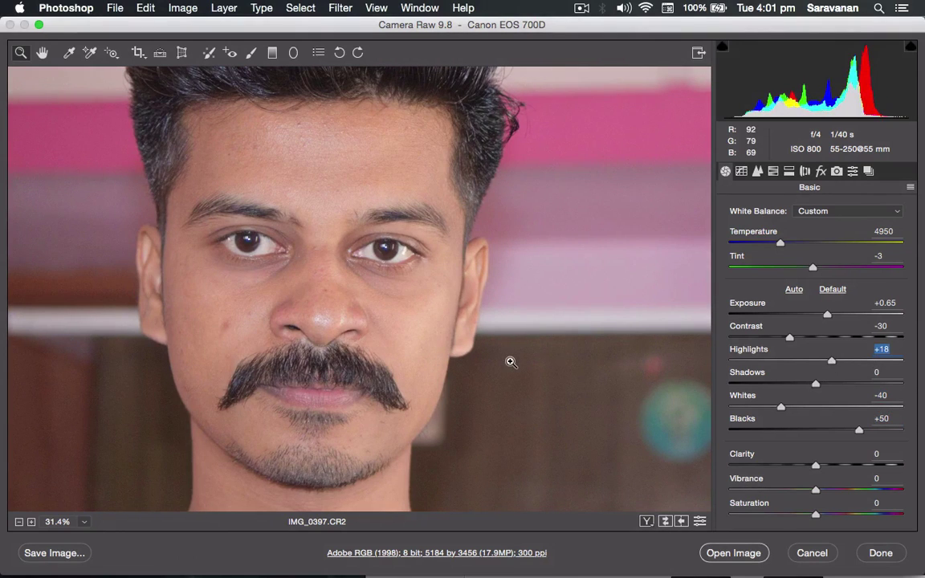
key("super+0")
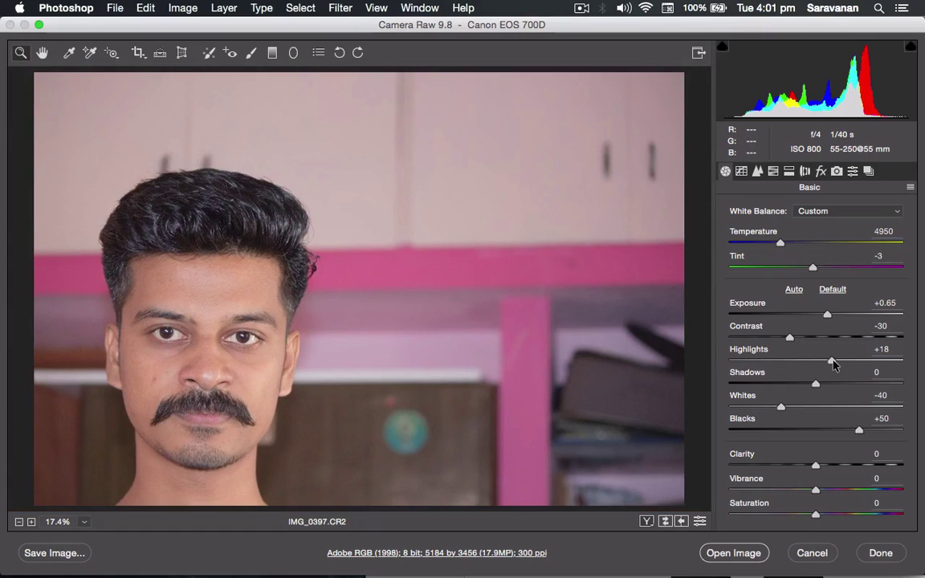
mouse_move(833, 363)
left_mouse_down()
mouse_move(783, 367)
mouse_move(838, 368)
left_mouse_up()
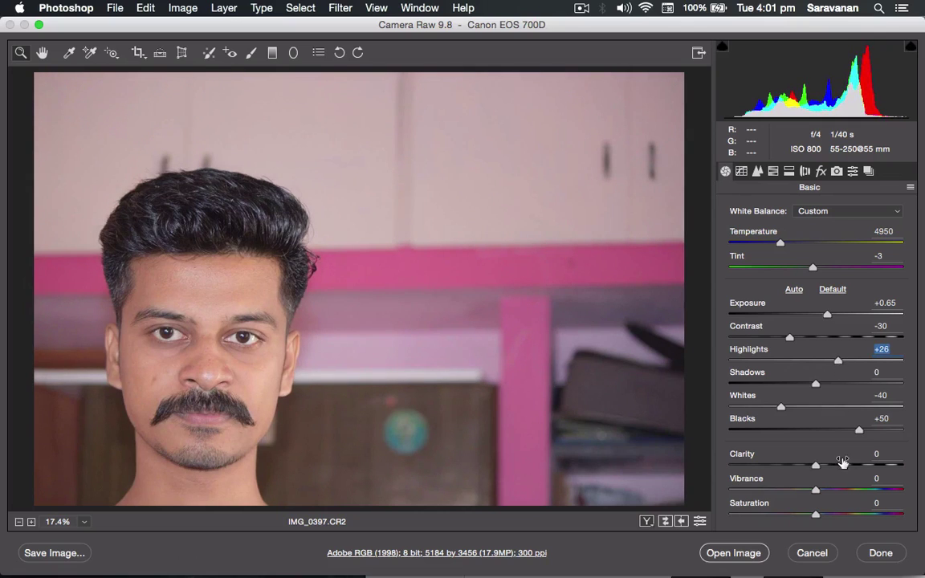
left_click_drag(69, 271, 389, 465)
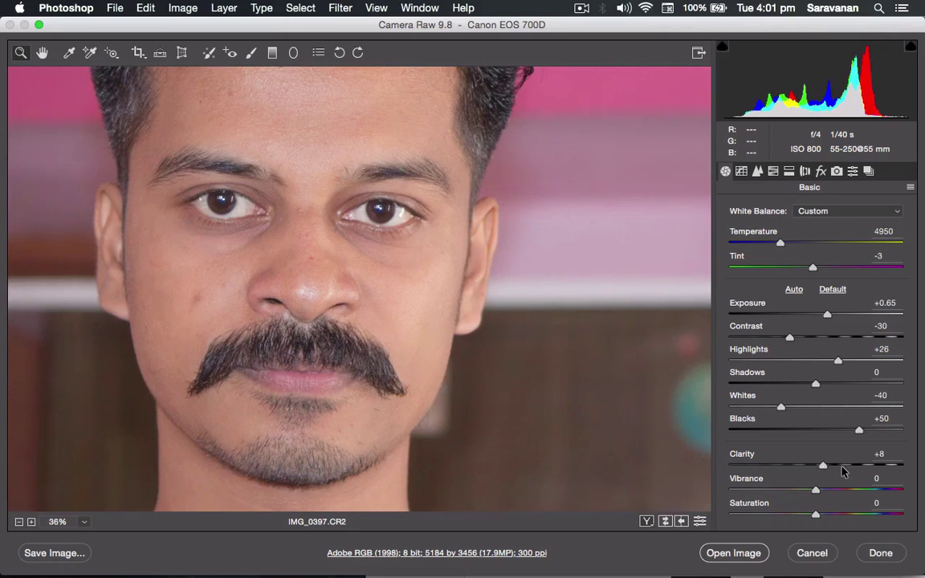
left_click_drag(843, 471, 882, 470)
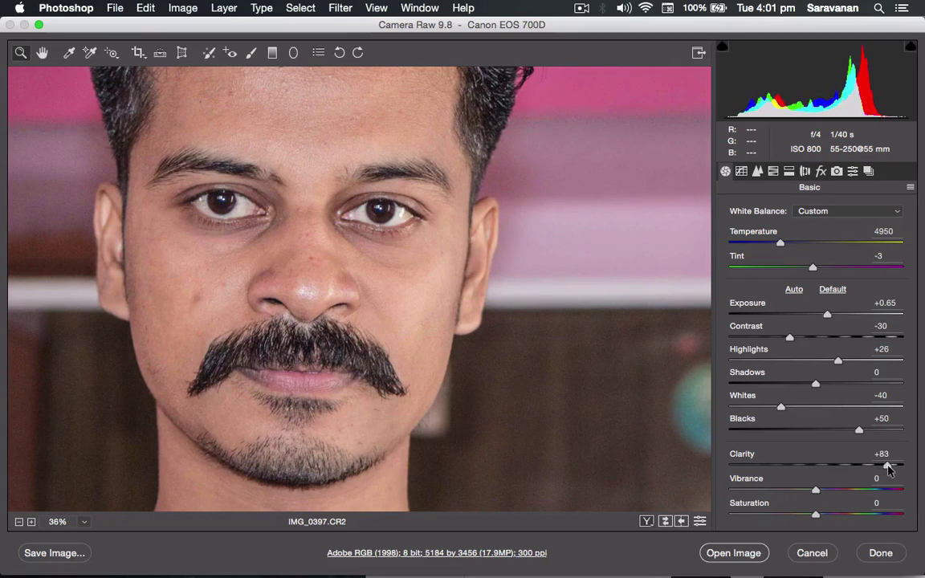
left_click_drag(890, 470, 816, 473)
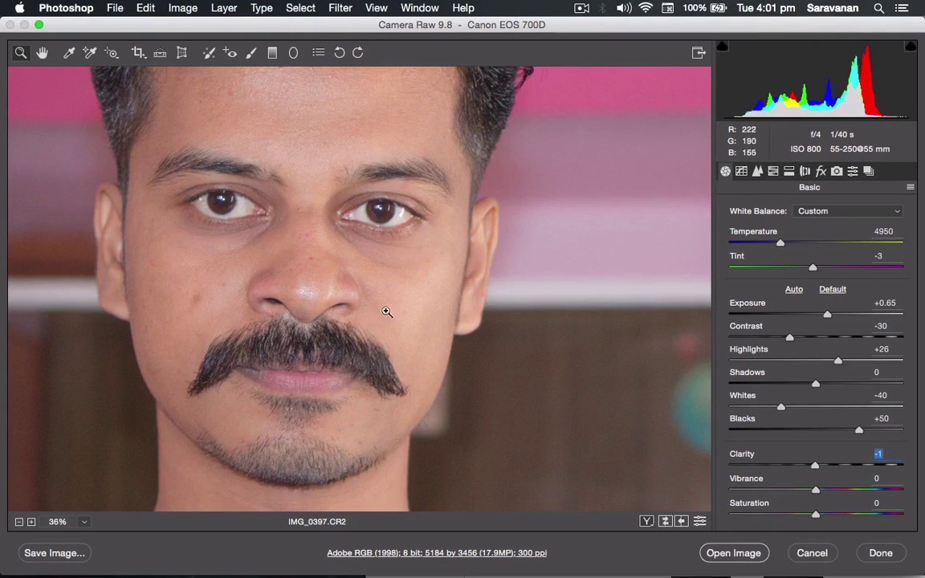
left_click_drag(373, 306, 427, 392)
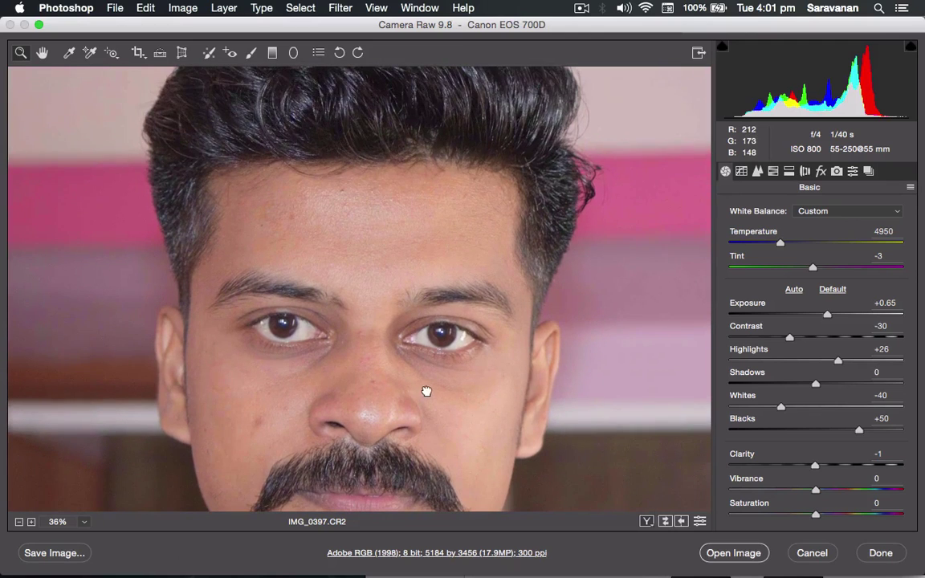
Try an Adjustment Brush stroke across the forehead, then delete it.
left_click(252, 55)
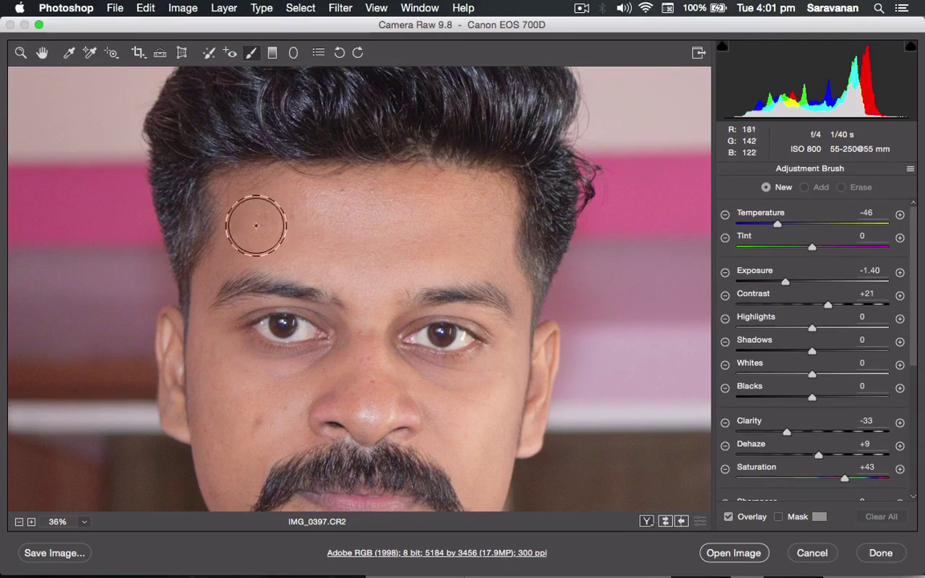
mouse_move(241, 221)
left_mouse_down()
mouse_move(264, 205)
mouse_move(469, 203)
mouse_move(416, 188)
mouse_move(240, 181)
mouse_move(301, 215)
mouse_move(279, 261)
mouse_move(424, 263)
mouse_move(485, 231)
mouse_move(432, 234)
mouse_move(491, 213)
mouse_move(509, 270)
mouse_move(512, 355)
mouse_move(489, 413)
left_mouse_up()
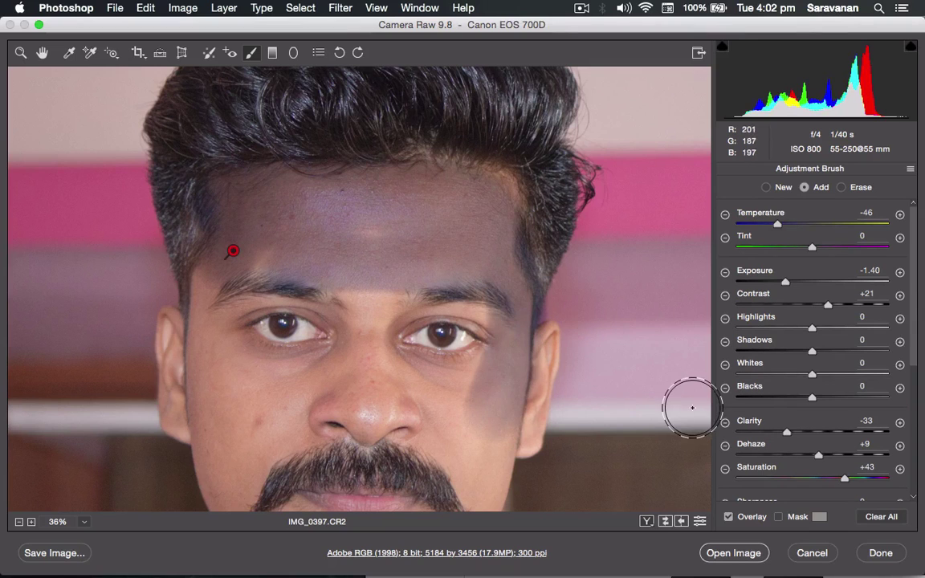
key("Delete")
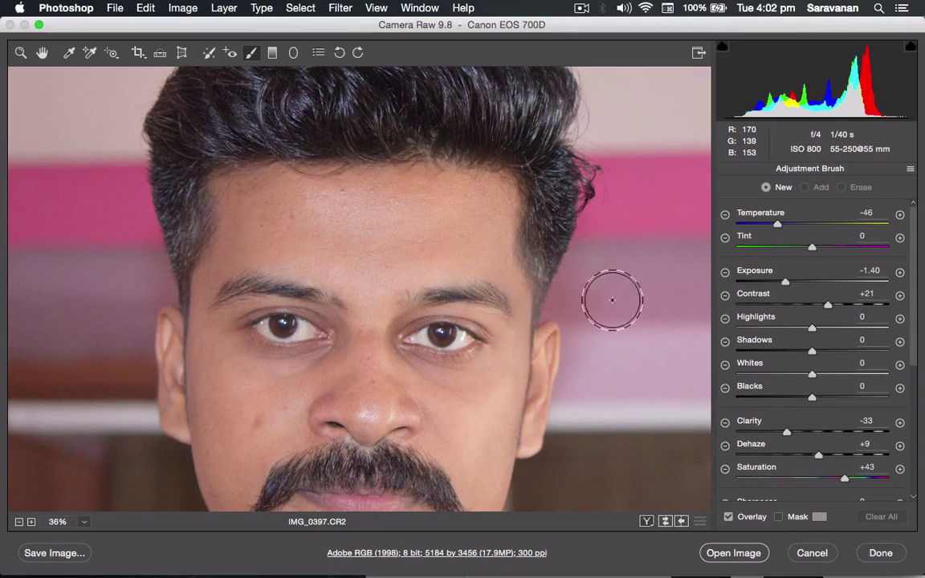
Reset the local correction sliders to zero and place a new Clarity -7 adjustment on the forehead.
left_click(910, 170)
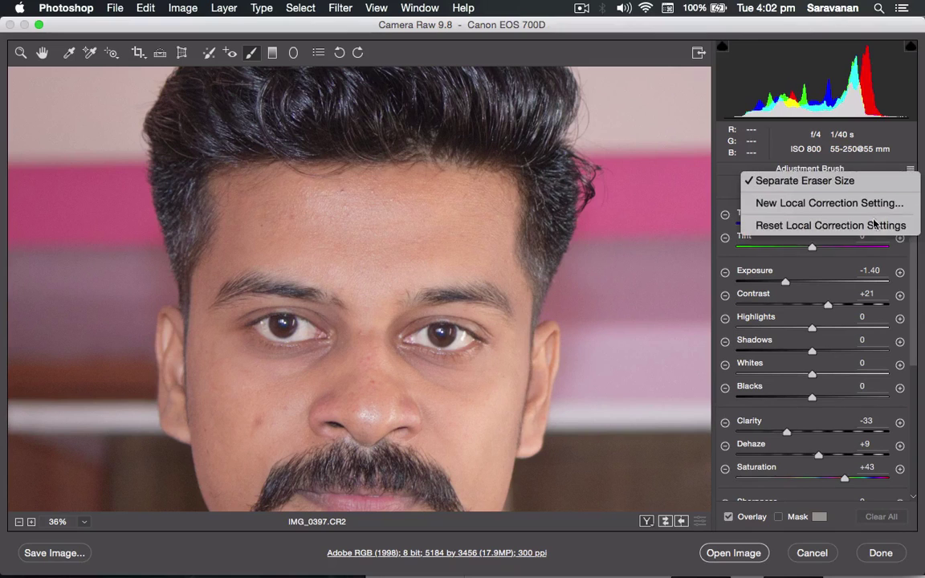
left_click(851, 223)
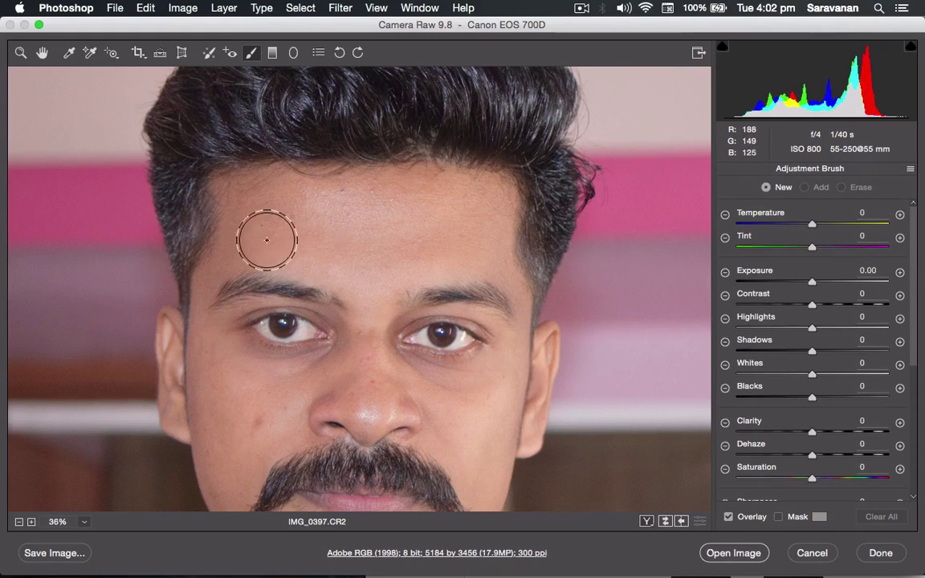
left_click(241, 221)
left_click(304, 173)
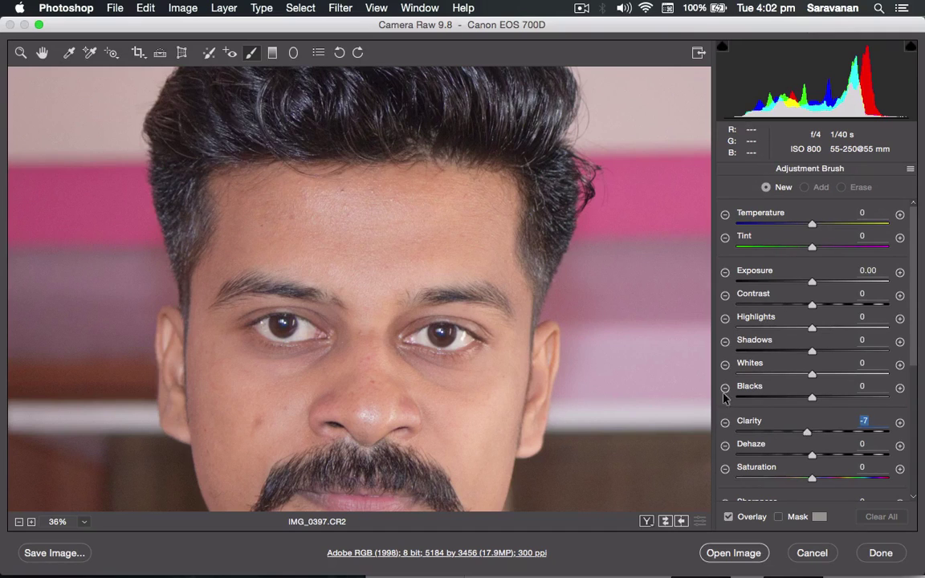
left_click(354, 233)
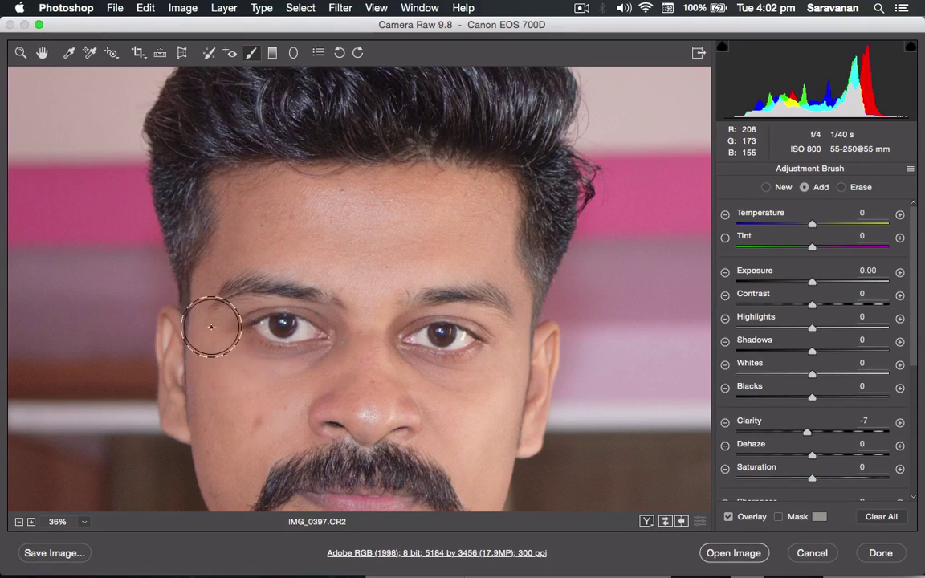
With the mask visible, paint the Clarity -7 brush over under-eyes, nose, cheek, jaw, neck and right ear.
left_click(778, 518)
mouse_move(466, 374)
left_mouse_down()
mouse_move(440, 368)
mouse_move(466, 353)
mouse_move(406, 302)
mouse_move(383, 297)
mouse_move(476, 282)
mouse_move(446, 233)
mouse_move(370, 296)
mouse_move(255, 233)
mouse_move(280, 308)
mouse_move(248, 205)
mouse_move(232, 212)
mouse_move(220, 256)
mouse_move(255, 186)
mouse_move(288, 186)
mouse_move(235, 192)
mouse_move(401, 187)
mouse_move(417, 231)
left_mouse_up()
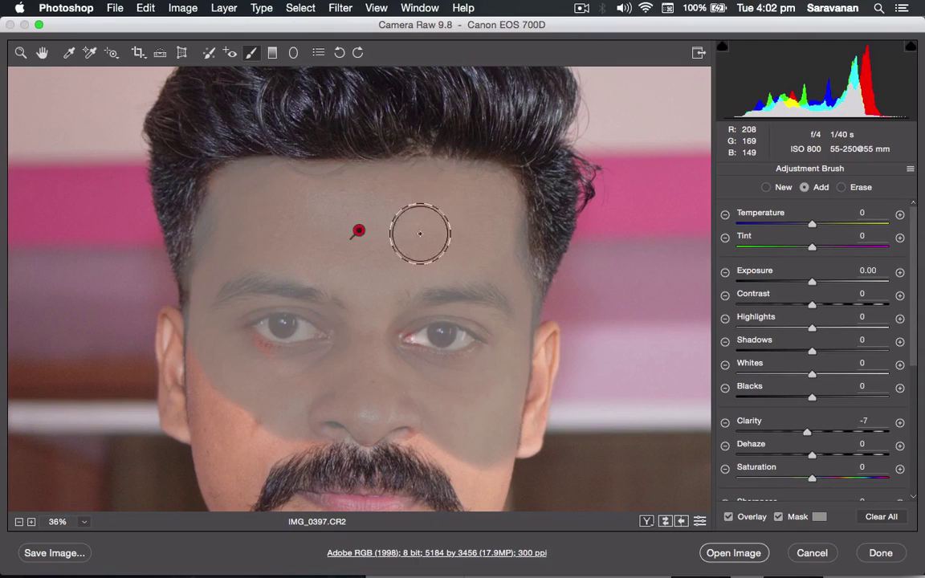
scroll(417, 171, "down", 5)
mouse_move(228, 260)
left_mouse_down()
mouse_move(199, 224)
mouse_move(195, 248)
mouse_move(186, 182)
mouse_move(183, 214)
mouse_move(204, 278)
mouse_move(243, 365)
mouse_move(299, 416)
mouse_move(359, 441)
mouse_move(362, 408)
mouse_move(269, 280)
mouse_move(274, 274)
mouse_move(354, 328)
mouse_move(372, 322)
mouse_move(360, 296)
mouse_move(446, 320)
mouse_move(418, 389)
mouse_move(412, 336)
mouse_move(448, 372)
mouse_move(489, 332)
mouse_move(530, 196)
mouse_move(506, 288)
mouse_move(452, 390)
mouse_move(437, 469)
mouse_move(447, 485)
mouse_move(437, 398)
mouse_move(448, 453)
mouse_move(427, 469)
mouse_move(298, 470)
mouse_move(233, 394)
mouse_move(238, 462)
mouse_move(222, 502)
mouse_move(413, 502)
left_mouse_up()
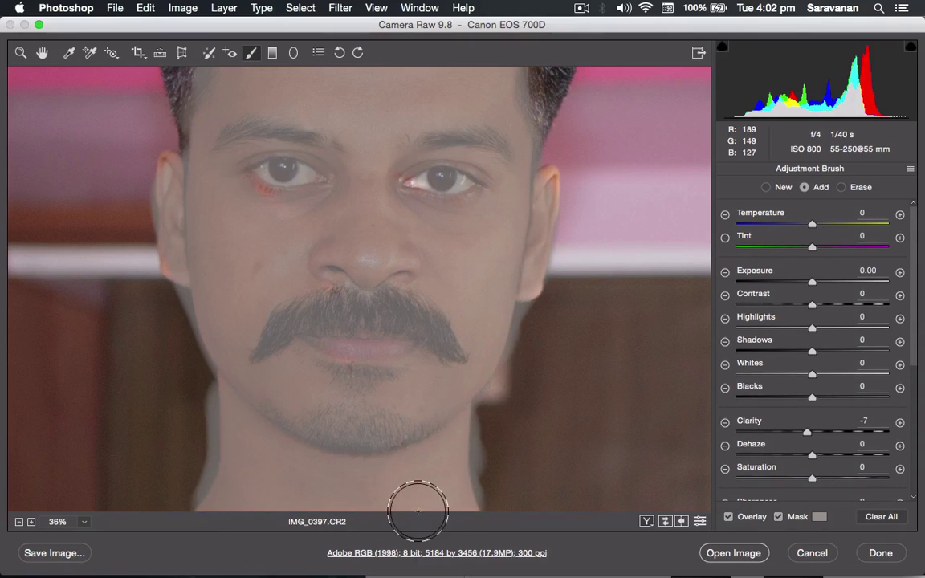
left_click_drag(398, 398, 397, 281)
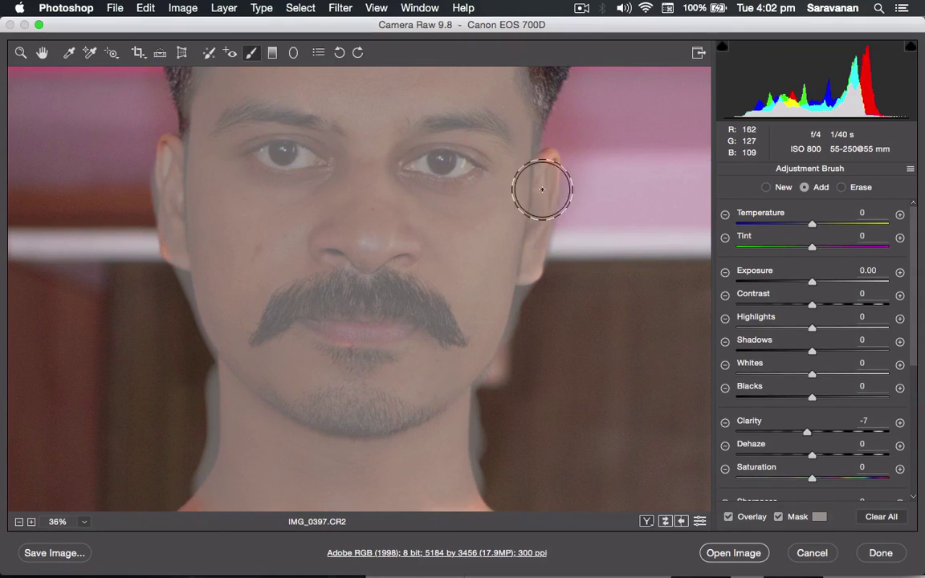
left_click_drag(541, 186, 542, 171)
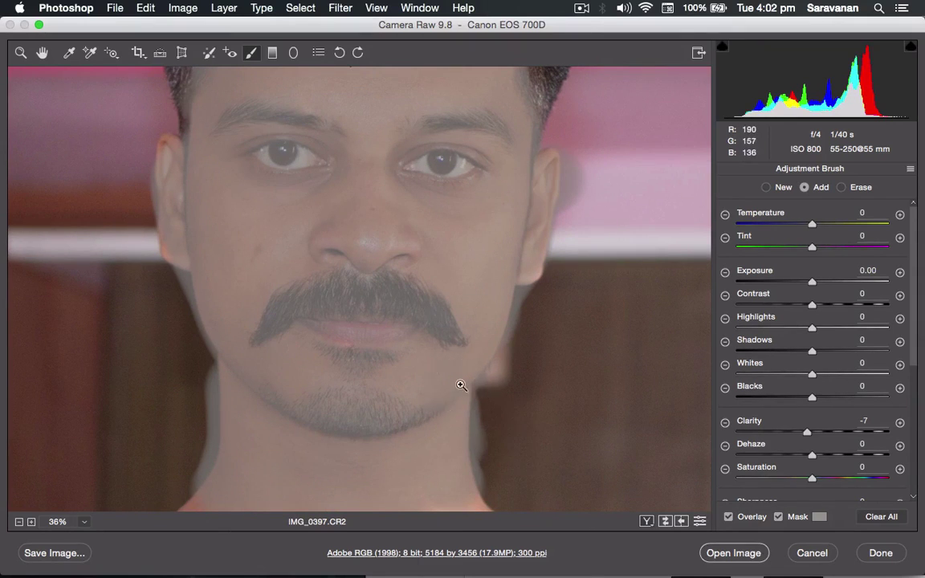
key("ctrl+0")
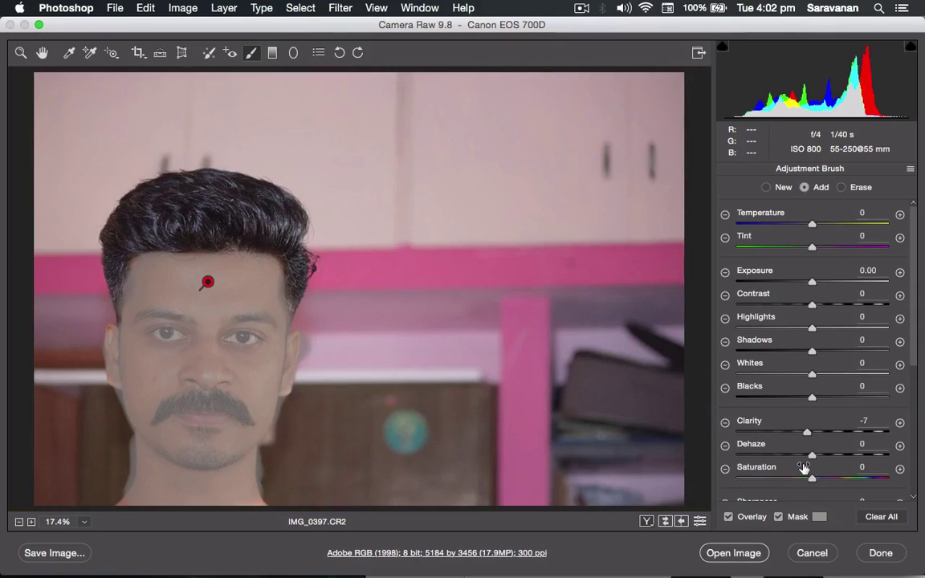
Hide the mask, adjust the brushed area's clarity, and zoom in on the face.
left_click(779, 517)
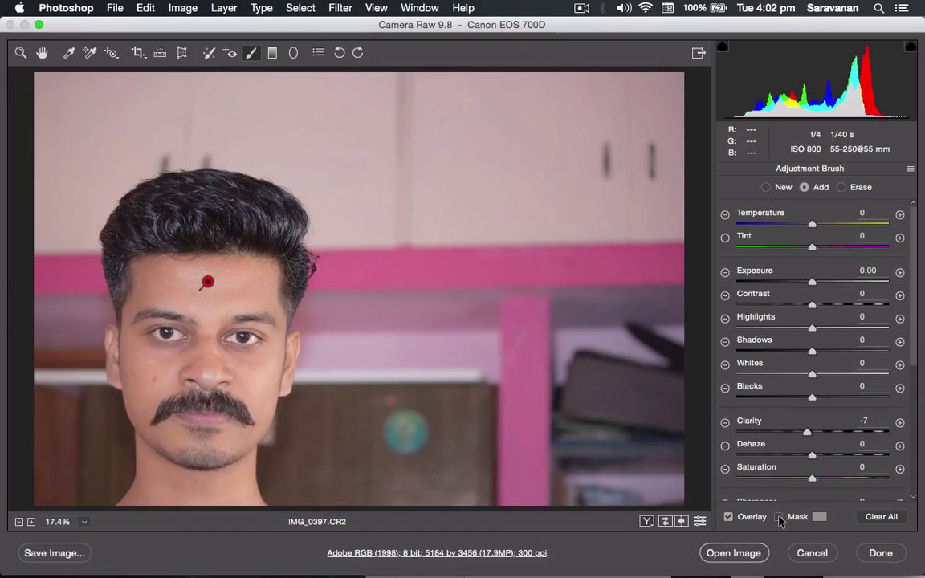
mouse_move(808, 435)
left_mouse_down()
mouse_move(770, 439)
mouse_move(881, 439)
left_mouse_up()
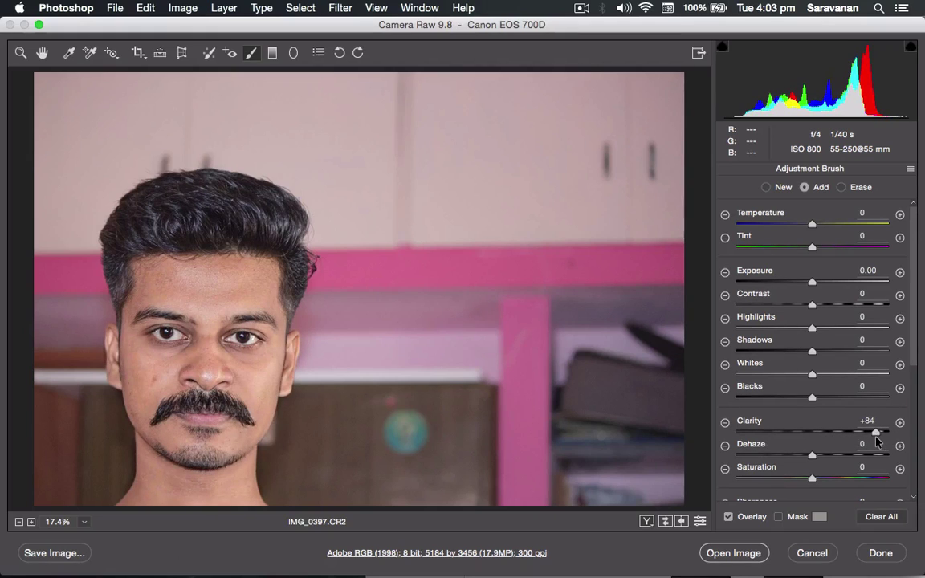
left_click_drag(877, 438, 814, 441)
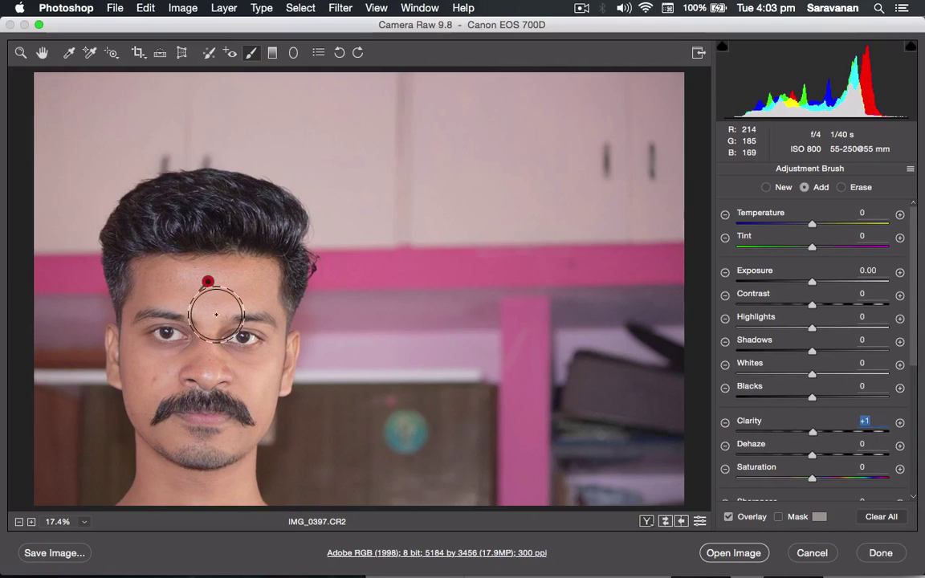
key("super+equal")
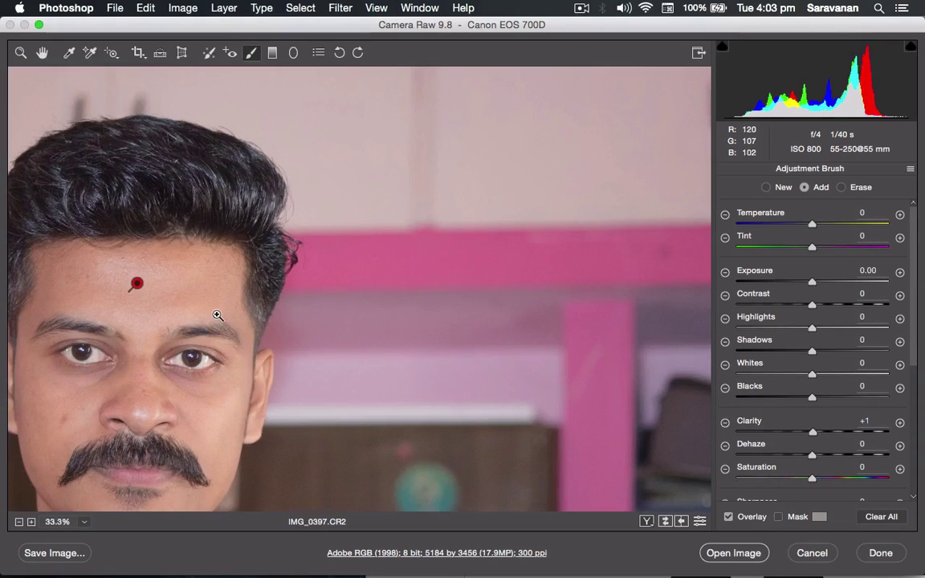
key("super+equal")
left_click_drag(205, 331, 496, 207)
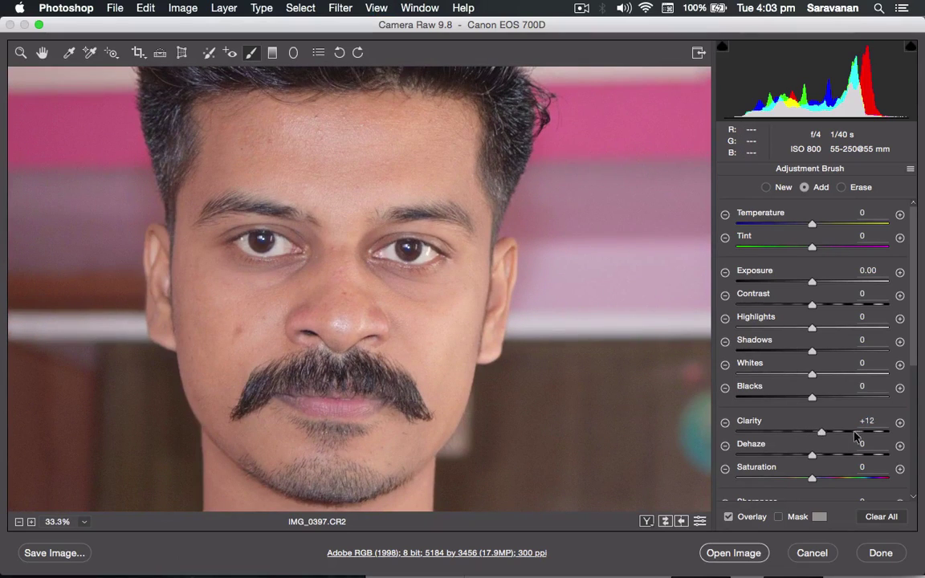
Raise the brush's clarity, add +29 dehaze and more saturation, then click Done.
left_click_drag(856, 436, 841, 459)
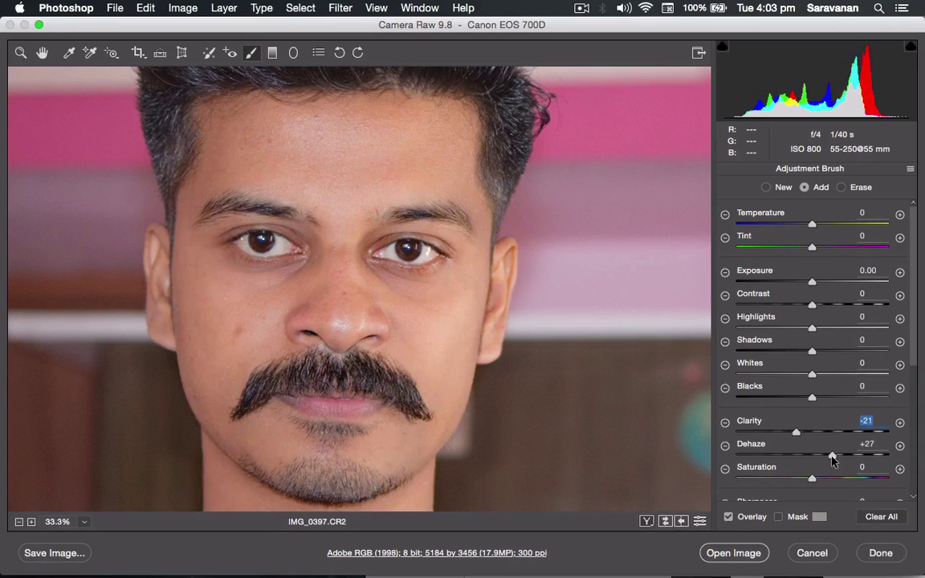
left_click_drag(836, 458, 837, 459)
left_click(828, 480)
key("super+0")
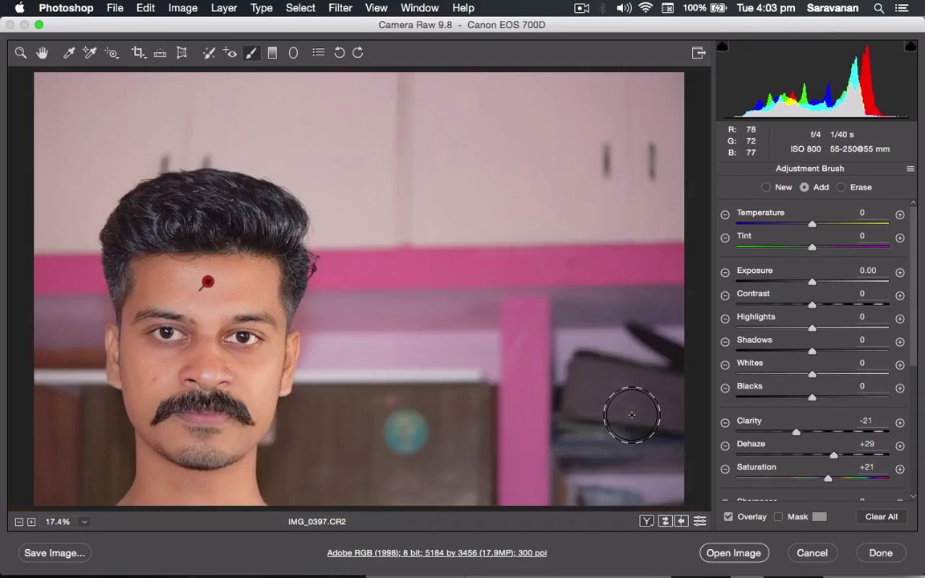
left_click(27, 55)
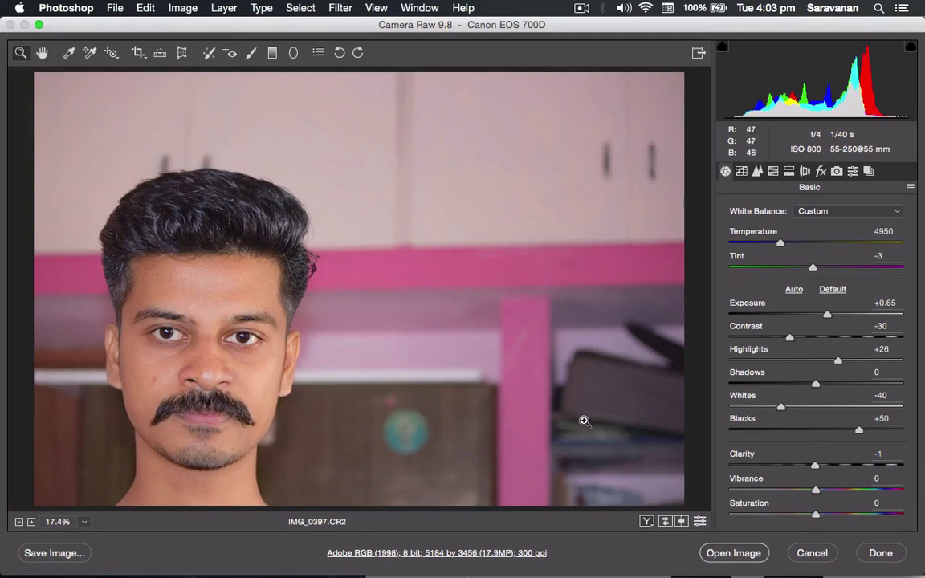
left_click(886, 554)
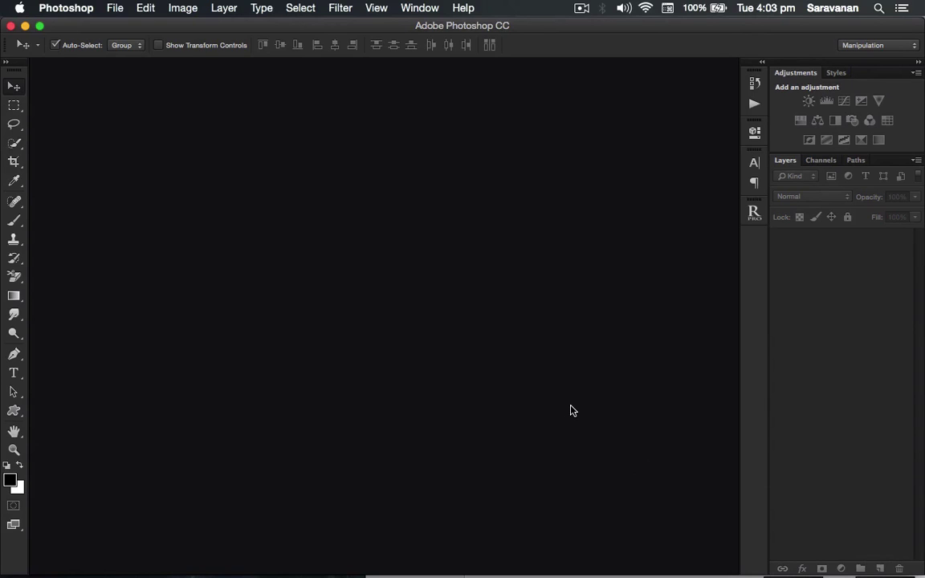
Reopen IMG_0397.CR2 from Open Recent and open it from Camera Raw as a document.
left_click(114, 10)
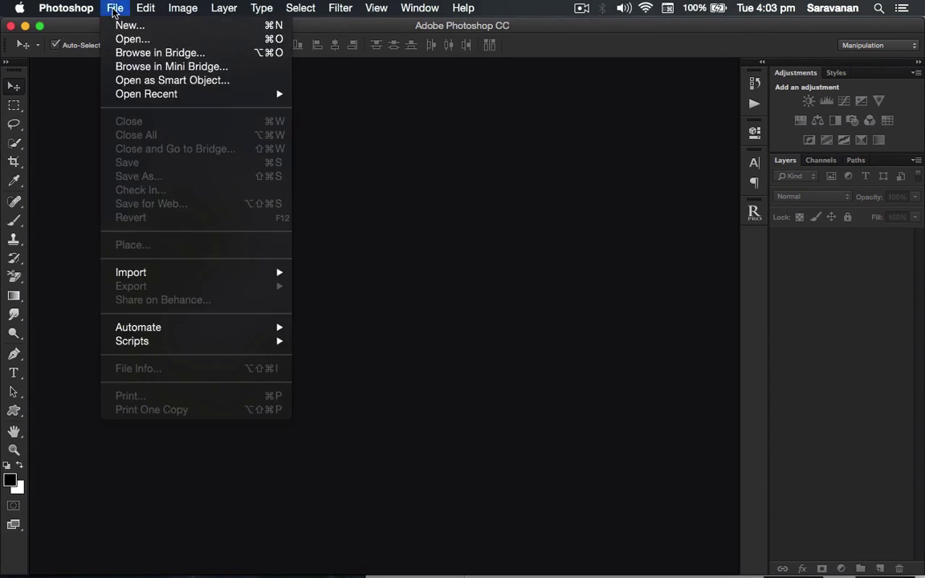
mouse_move(243, 92)
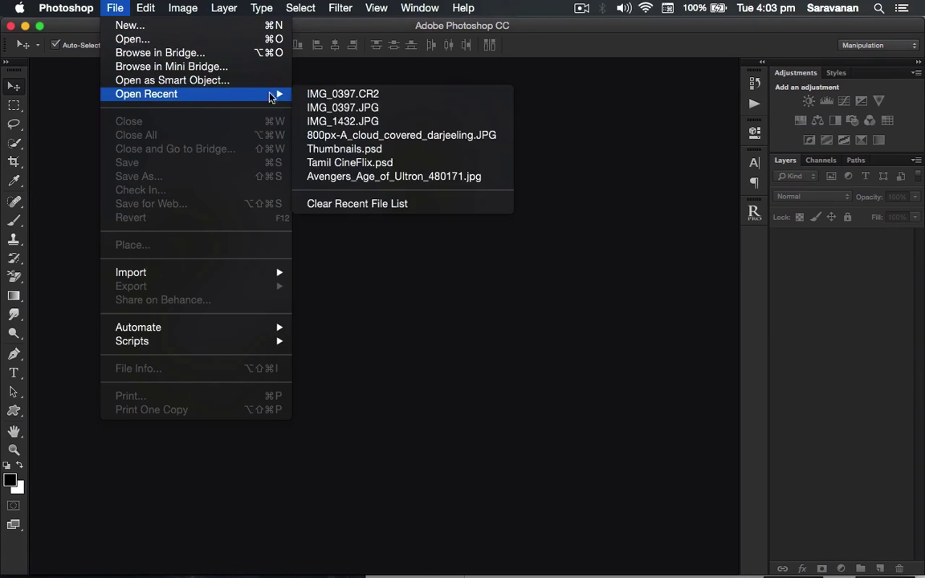
left_click(342, 95)
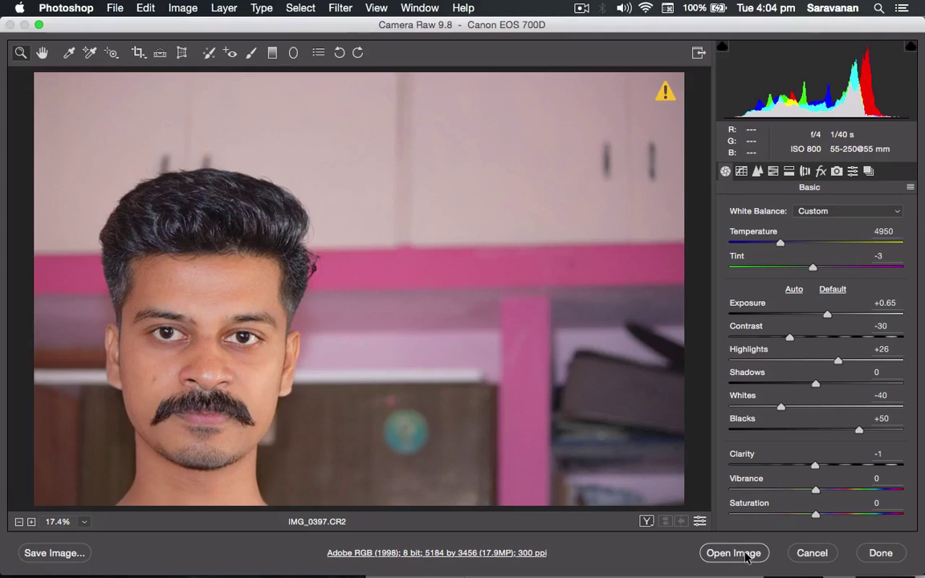
left_click(745, 556)
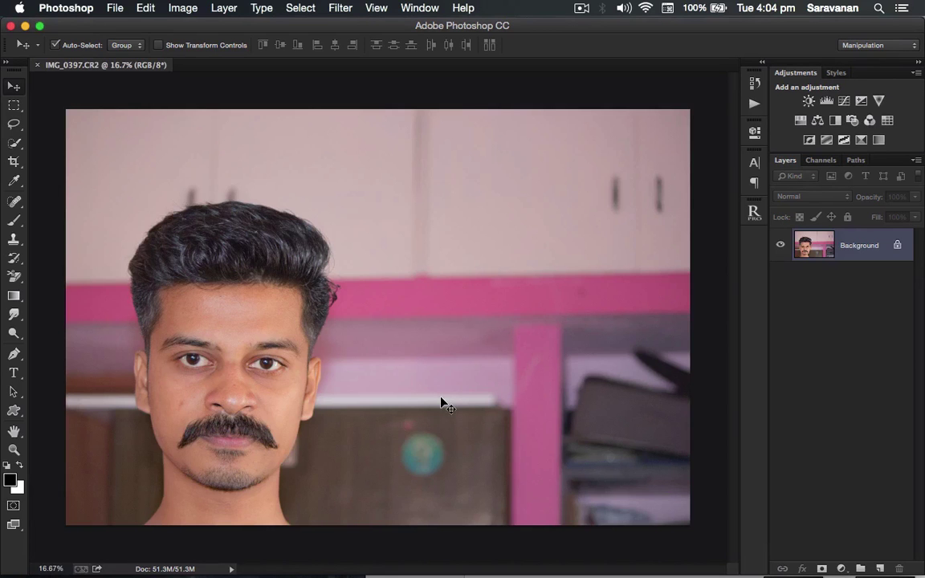
Duplicate the Background into Layer 1 with Cmd+J and bring up the dodge/burn/sponge tools.
key("super+j")
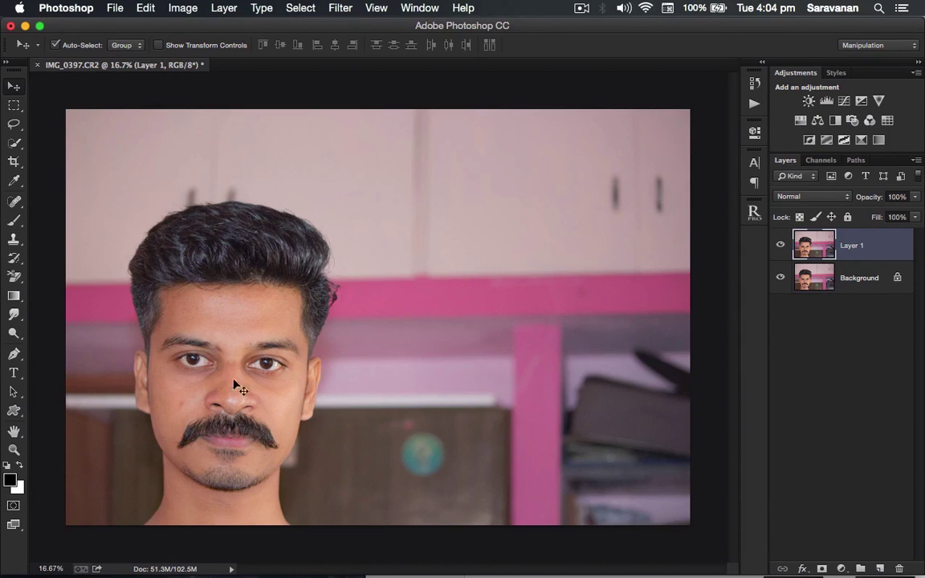
left_click(16, 333)
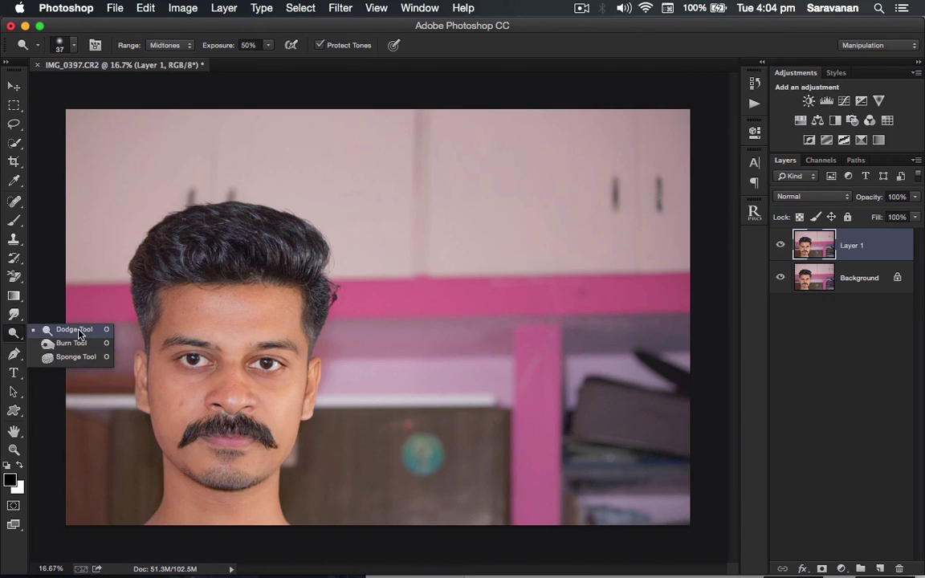
Zoom in and dodge the left eye's white, inner corner and upper lid.
left_click(78, 330)
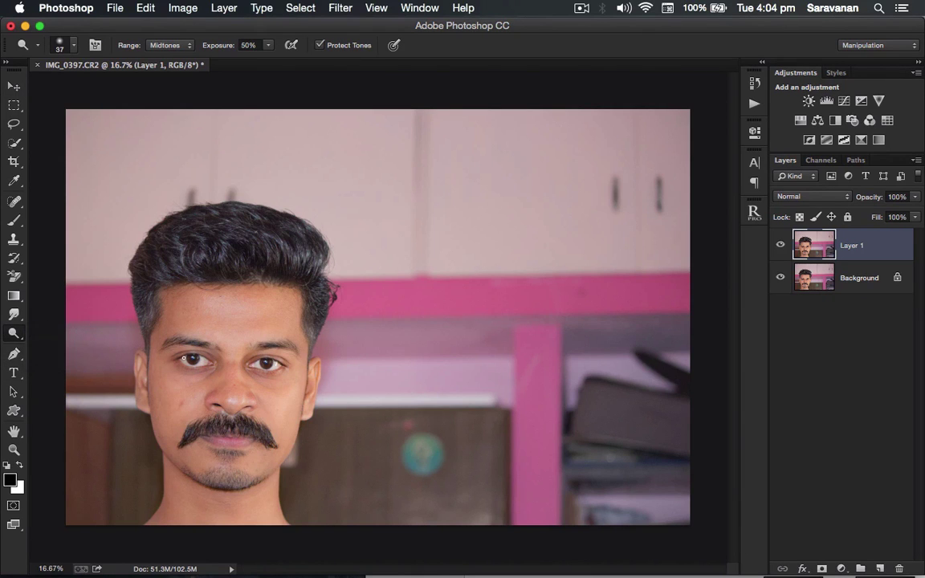
key("z")
mouse_move(181, 355)
left_mouse_down()
mouse_move(318, 389)
mouse_move(282, 383)
mouse_move(287, 395)
mouse_move(398, 389)
mouse_move(352, 379)
mouse_move(224, 408)
left_mouse_up()
mouse_move(171, 394)
left_mouse_down()
mouse_move(304, 407)
mouse_move(286, 402)
left_mouse_up()
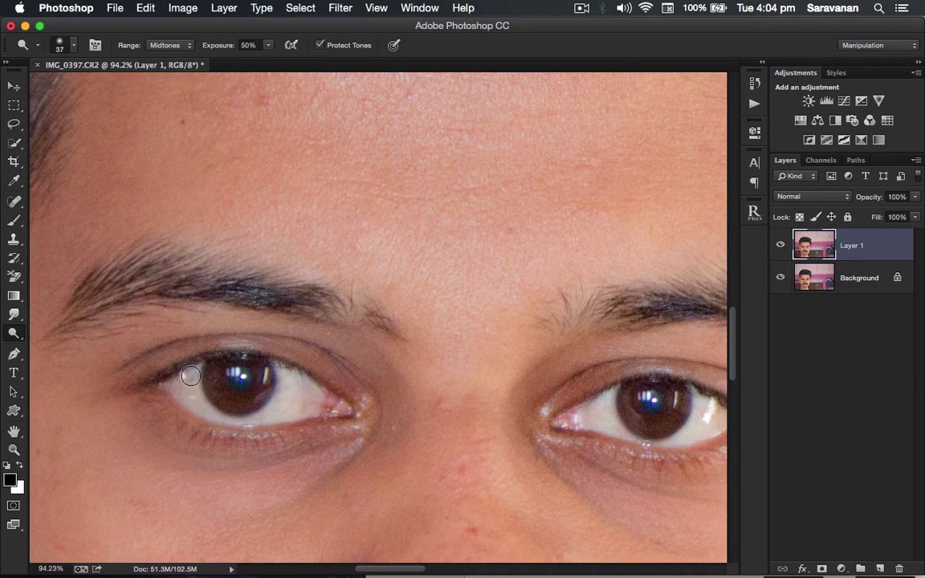
mouse_move(190, 376)
left_mouse_down()
mouse_move(226, 421)
mouse_move(310, 416)
mouse_move(317, 411)
mouse_move(292, 392)
mouse_move(287, 373)
mouse_move(339, 411)
mouse_move(272, 370)
mouse_move(206, 370)
mouse_move(288, 379)
mouse_move(265, 394)
mouse_move(270, 374)
mouse_move(235, 370)
mouse_move(274, 368)
mouse_move(282, 371)
mouse_move(161, 384)
mouse_move(222, 416)
mouse_move(196, 379)
mouse_move(191, 388)
mouse_move(252, 415)
mouse_move(282, 400)
mouse_move(238, 393)
mouse_move(232, 378)
mouse_move(268, 371)
left_mouse_up()
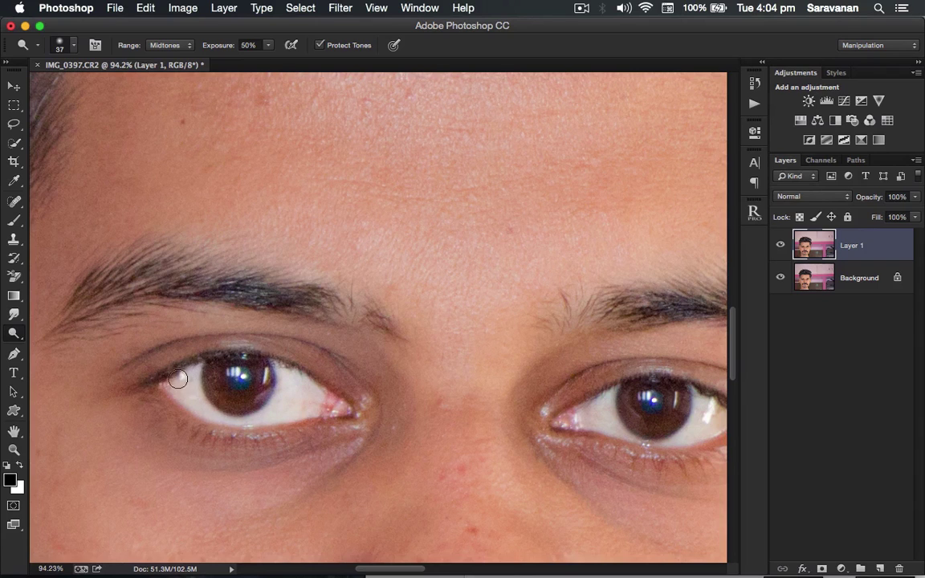
mouse_move(177, 379)
left_mouse_down()
mouse_move(341, 366)
mouse_move(363, 409)
mouse_move(352, 381)
mouse_move(286, 354)
mouse_move(300, 344)
mouse_move(365, 361)
mouse_move(380, 401)
mouse_move(390, 397)
mouse_move(384, 376)
mouse_move(395, 406)
mouse_move(389, 427)
mouse_move(399, 369)
mouse_move(352, 341)
mouse_move(362, 357)
mouse_move(291, 328)
mouse_move(224, 321)
mouse_move(111, 331)
mouse_move(63, 352)
mouse_move(238, 348)
mouse_move(125, 375)
mouse_move(170, 409)
mouse_move(119, 395)
mouse_move(187, 444)
mouse_move(282, 452)
mouse_move(331, 438)
mouse_move(349, 453)
mouse_move(305, 479)
mouse_move(349, 427)
mouse_move(317, 391)
mouse_move(271, 473)
mouse_move(278, 493)
mouse_move(123, 435)
mouse_move(76, 386)
mouse_move(90, 384)
mouse_move(76, 409)
left_mouse_up()
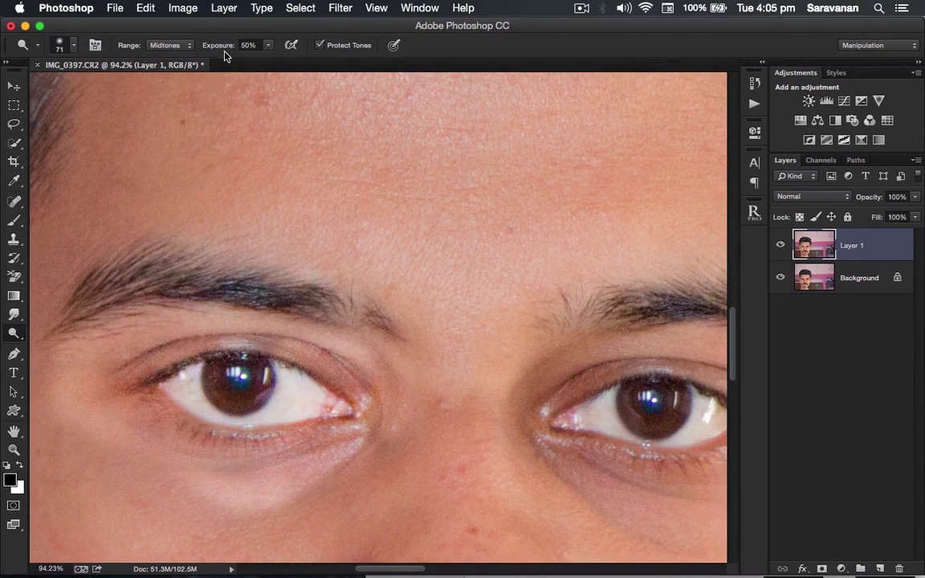
Lower the dodge exposure to 39%, enlarge the brush to about 110 px, and undo the under-eye strokes.
left_click_drag(226, 45, 213, 48)
left_click_drag(320, 393, 400, 285)
mouse_move(326, 371)
left_mouse_down()
mouse_move(413, 362)
mouse_move(217, 407)
mouse_move(160, 289)
mouse_move(141, 428)
mouse_move(113, 299)
mouse_move(319, 413)
left_mouse_up()
key("super+z")
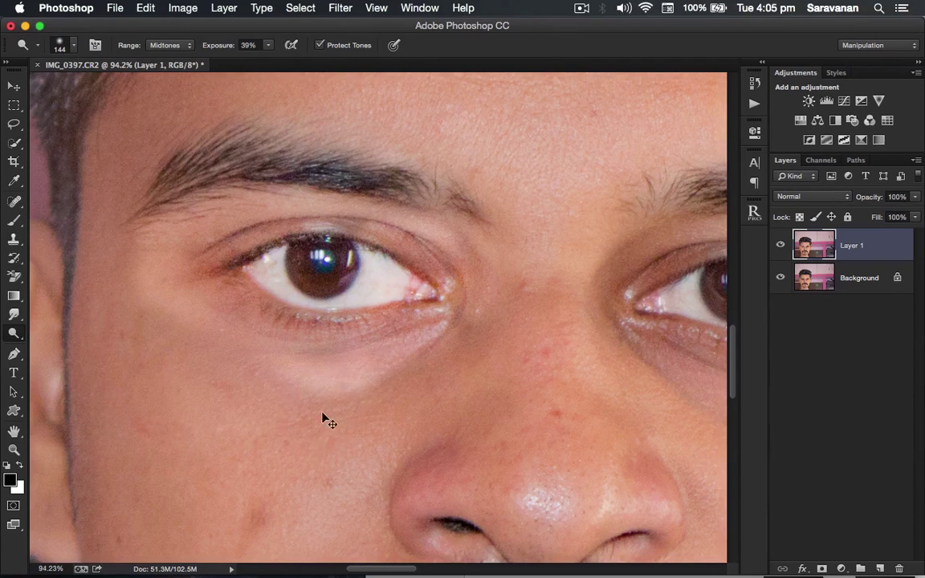
key("alt+super+z")
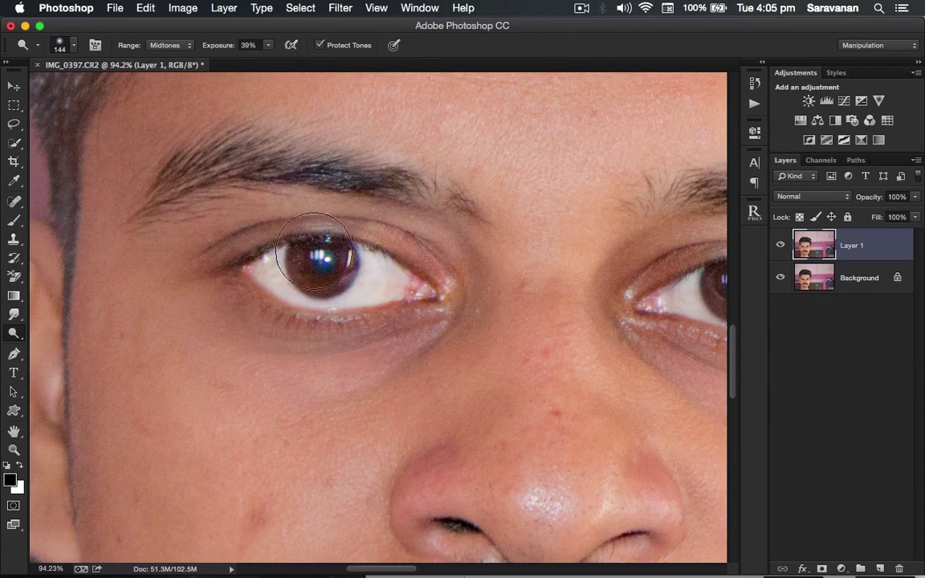
Brighten the whites of both eyes, then zoom out to the whole photo.
mouse_move(314, 256)
left_mouse_down()
mouse_move(426, 281)
mouse_move(281, 252)
mouse_move(216, 263)
mouse_move(293, 242)
mouse_move(372, 244)
mouse_move(317, 254)
mouse_move(267, 313)
mouse_move(245, 295)
mouse_move(370, 309)
mouse_move(423, 295)
left_mouse_up()
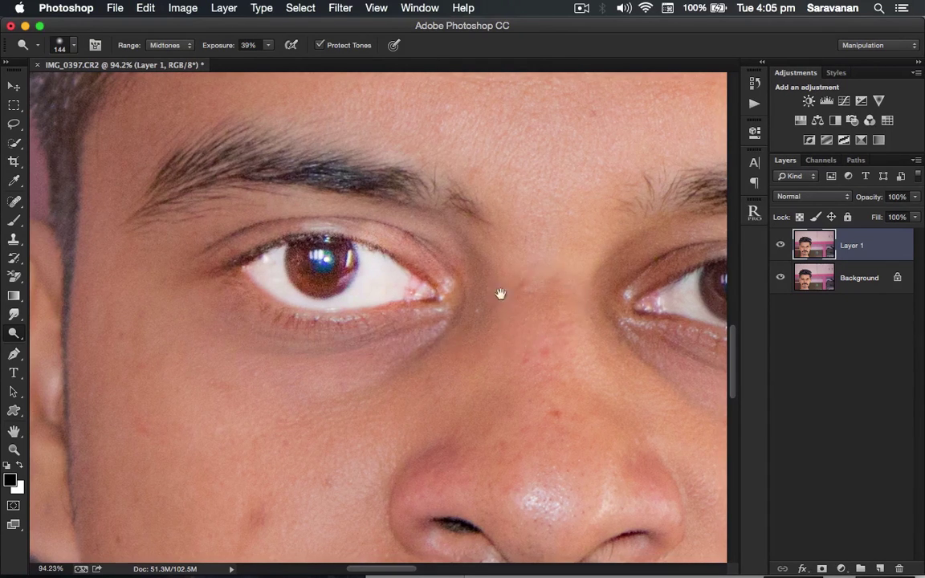
left_click_drag(500, 294, 228, 295)
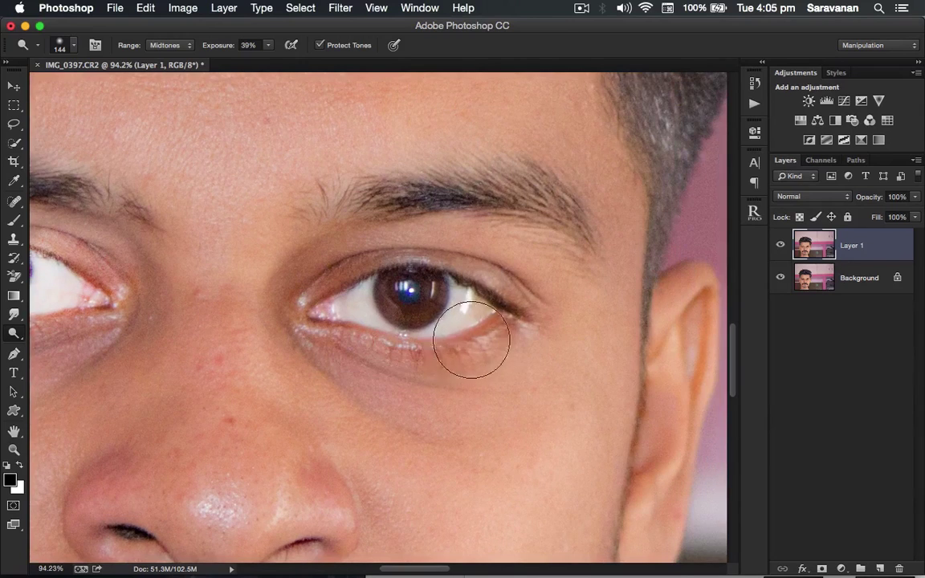
mouse_move(472, 340)
left_mouse_down()
mouse_move(500, 327)
mouse_move(447, 309)
mouse_move(337, 302)
mouse_move(406, 288)
mouse_move(486, 300)
mouse_move(436, 286)
mouse_move(383, 283)
mouse_move(357, 295)
mouse_move(417, 286)
mouse_move(510, 314)
mouse_move(426, 296)
mouse_move(310, 310)
mouse_move(493, 337)
mouse_move(459, 360)
mouse_move(371, 372)
mouse_move(308, 347)
mouse_move(456, 401)
left_mouse_up()
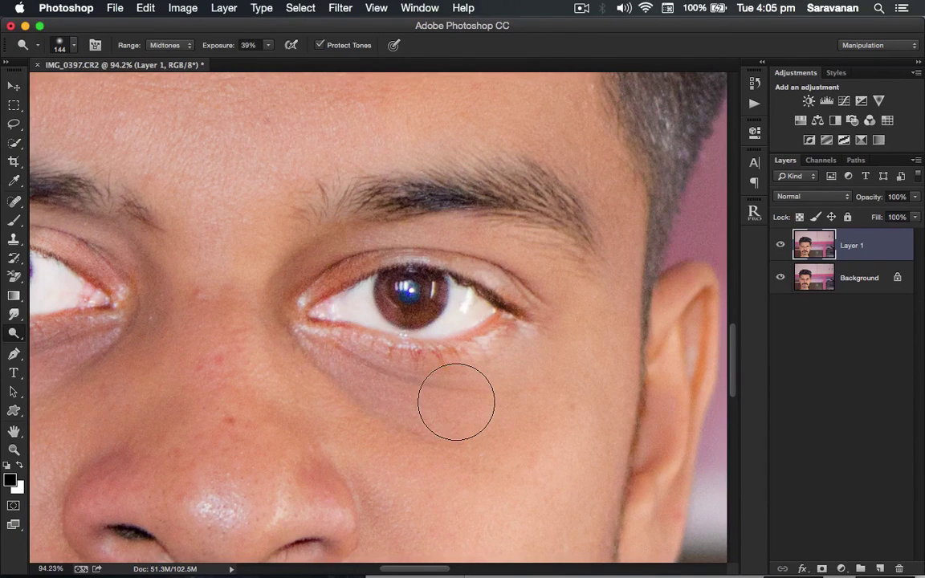
key("super+minus")
key("super+minus")
key("super+minus")
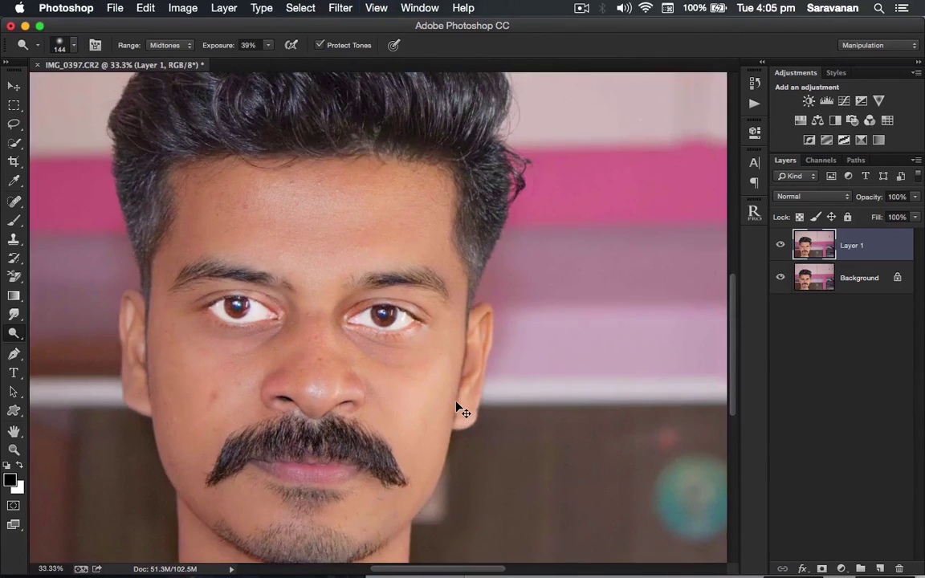
key("super+minus")
key("super+minus")
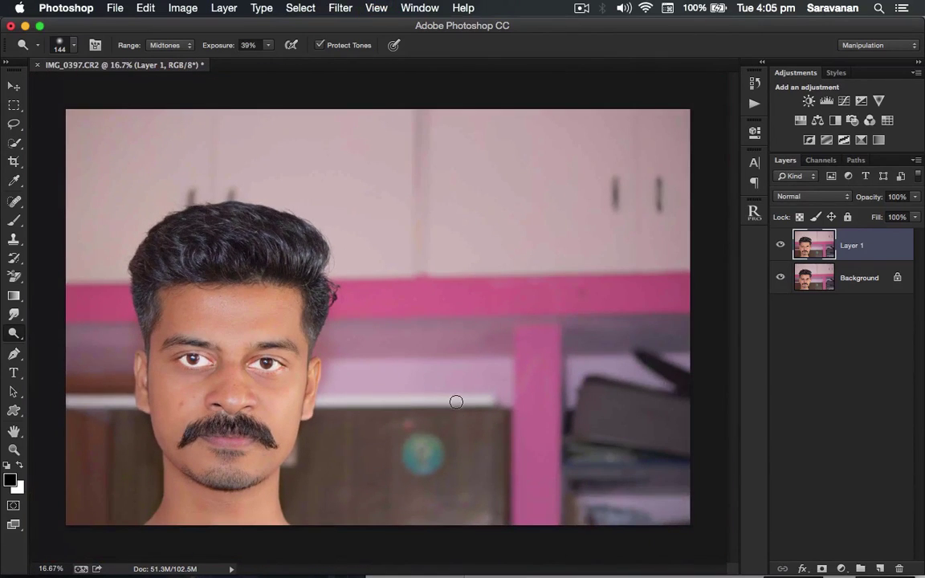
Toggle Layer 1 off and on to compare the dodged eyes, then undo the last two dodge strokes.
left_click(780, 245)
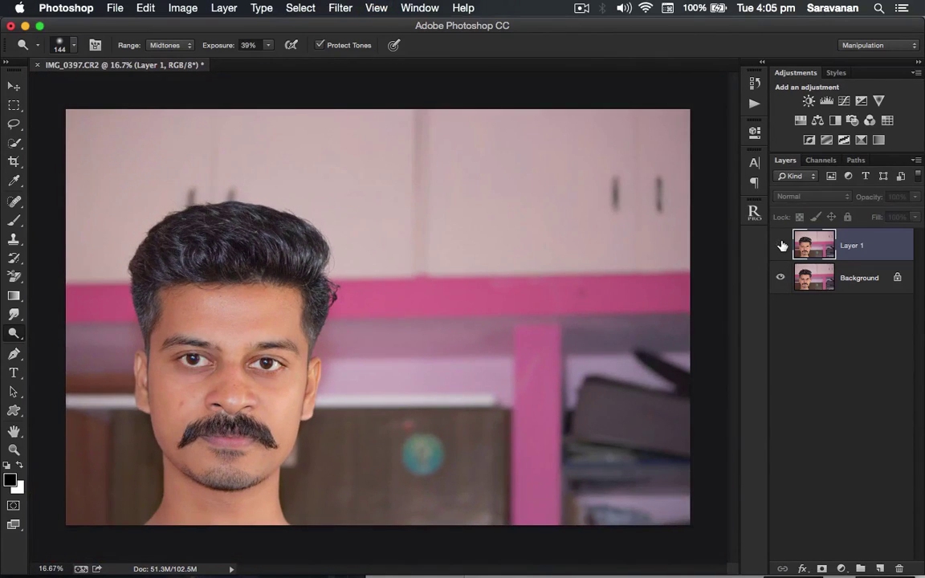
left_click(781, 245)
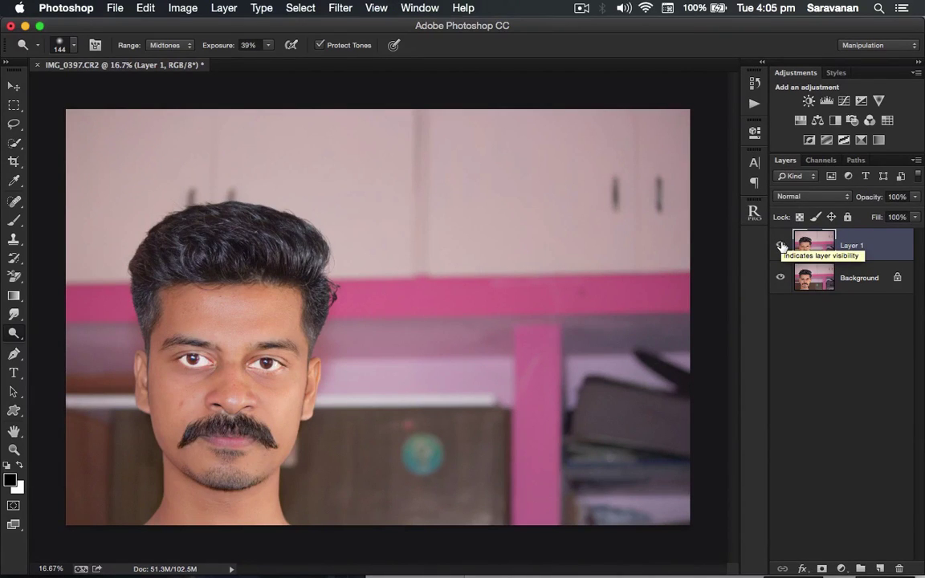
left_click(782, 246)
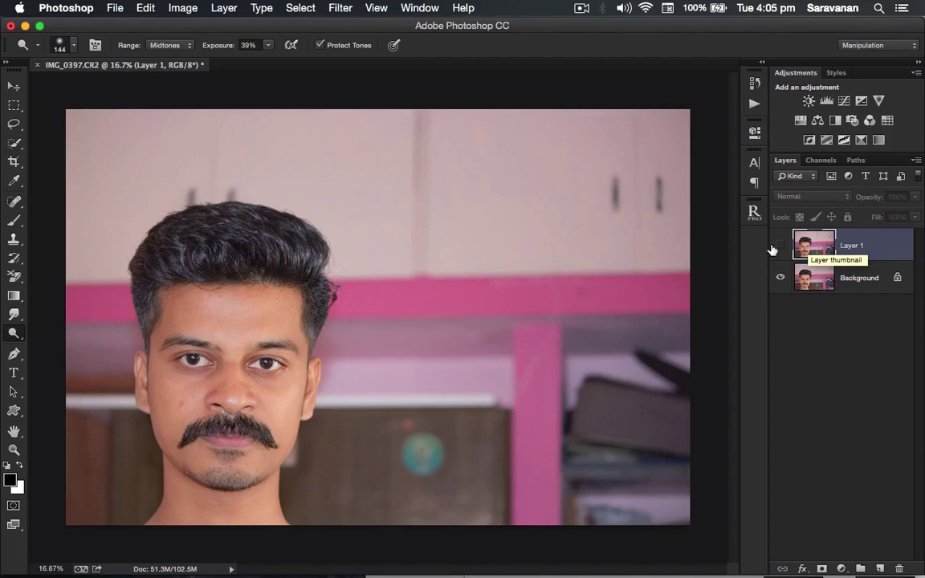
left_click(780, 247)
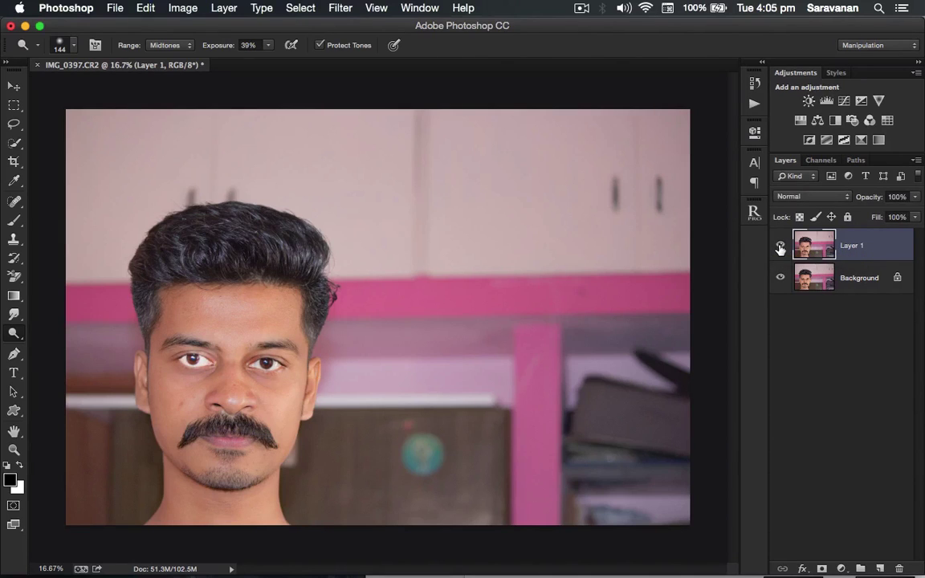
key("super+z")
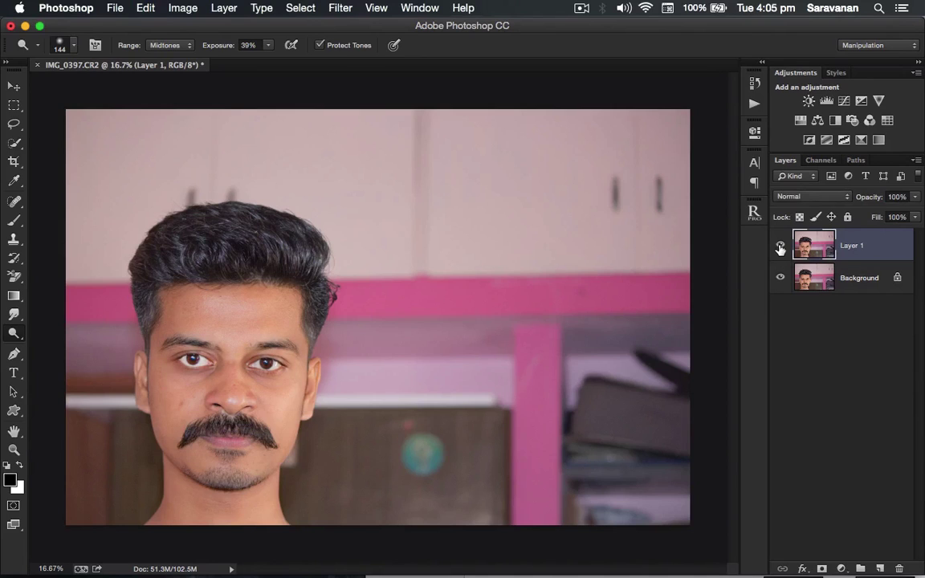
key("super+z")
Set the dodge exposure to 20% and toggle Layer 1 to compare, zooming in on the eyes.
left_click_drag(234, 49, 217, 49)
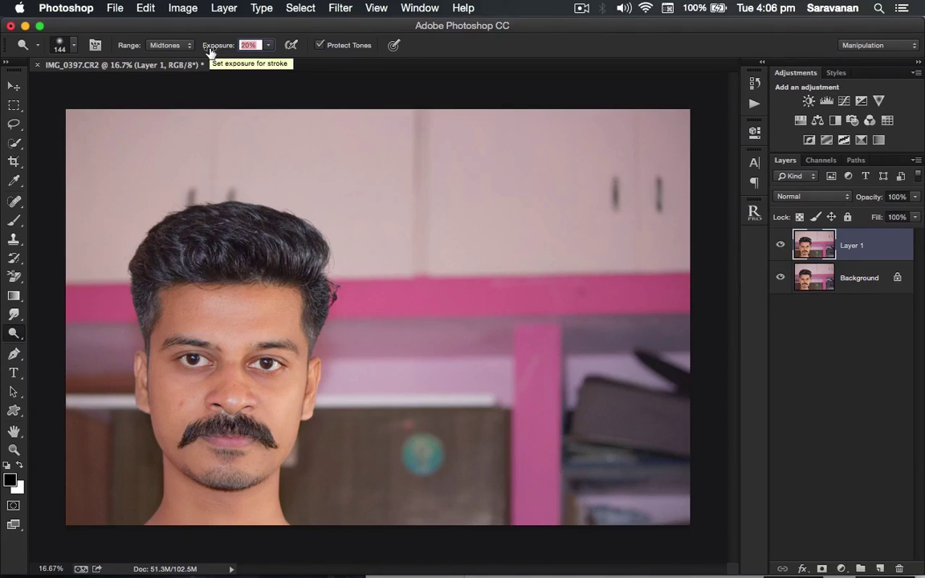
key("Return")
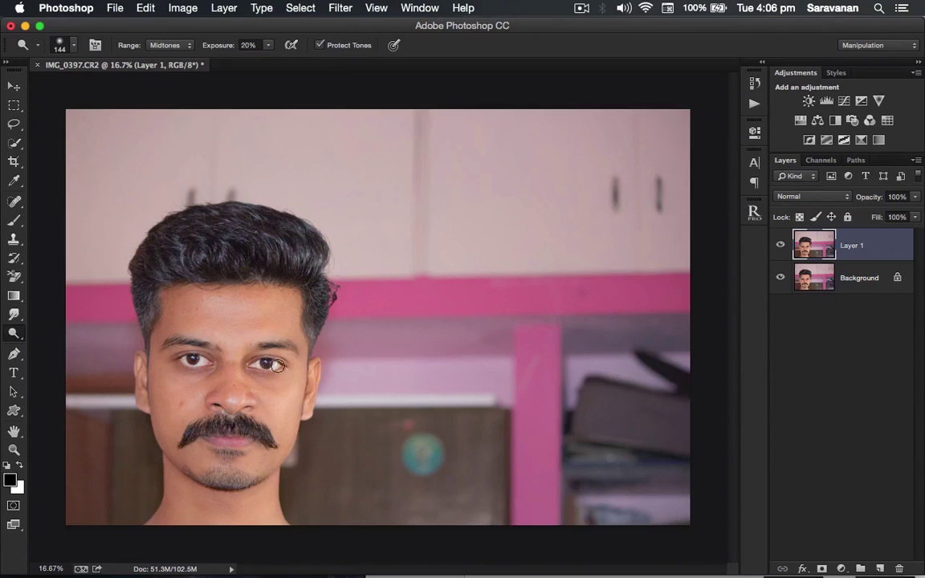
left_click(782, 248)
left_click(782, 248)
left_click(782, 248)
left_click_drag(231, 360, 504, 314)
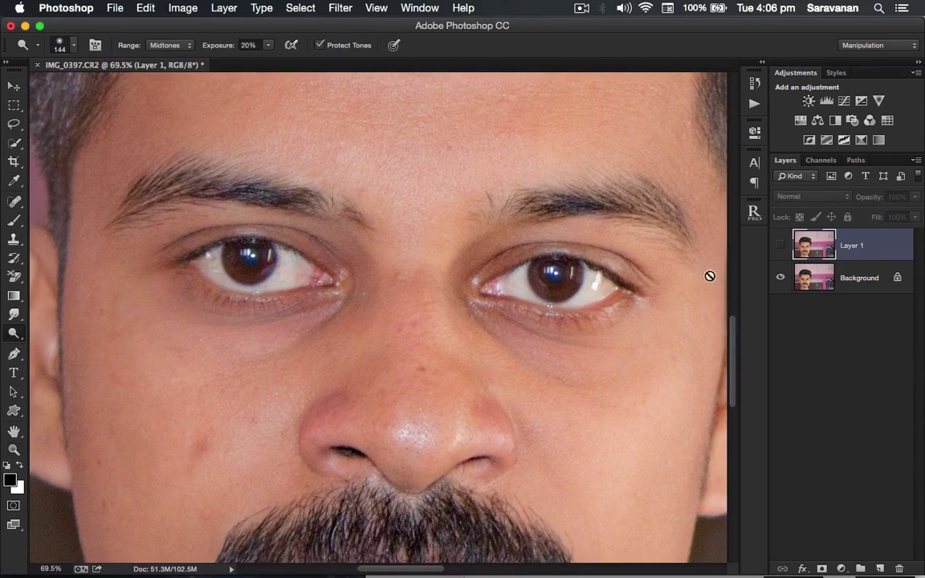
Compare Layer 1 on and off again, then pick the Move tool and fit the portrait to the window.
left_click(779, 250)
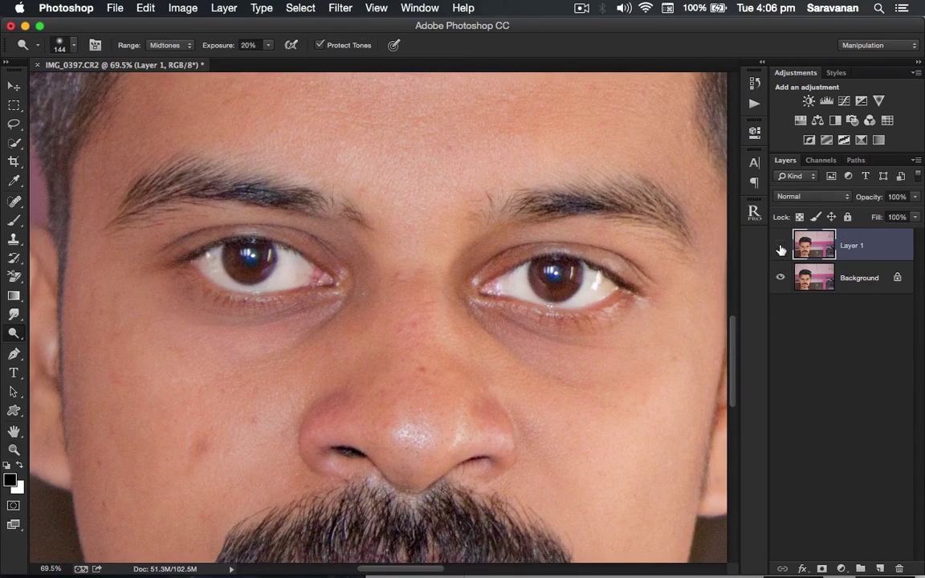
left_click(780, 250)
left_click(780, 250)
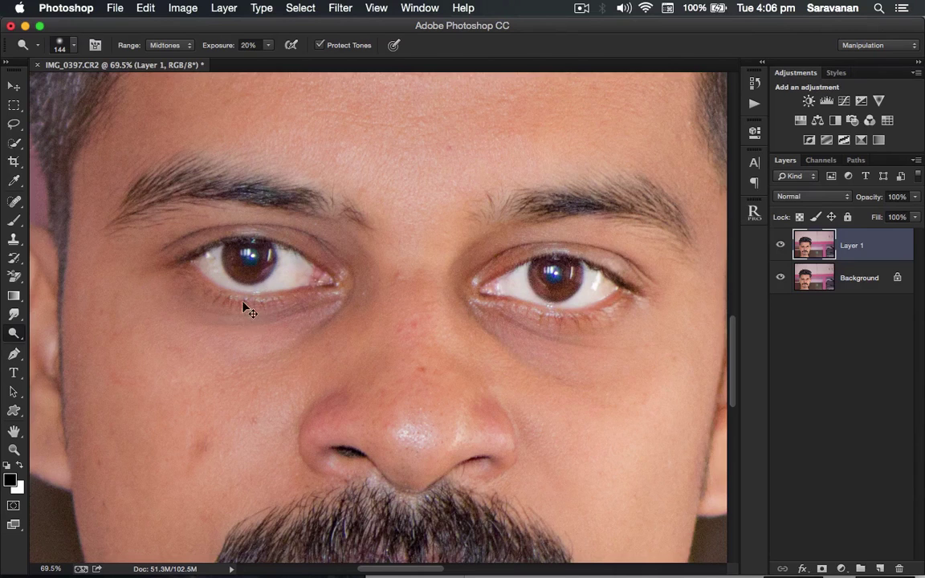
key("super+minus")
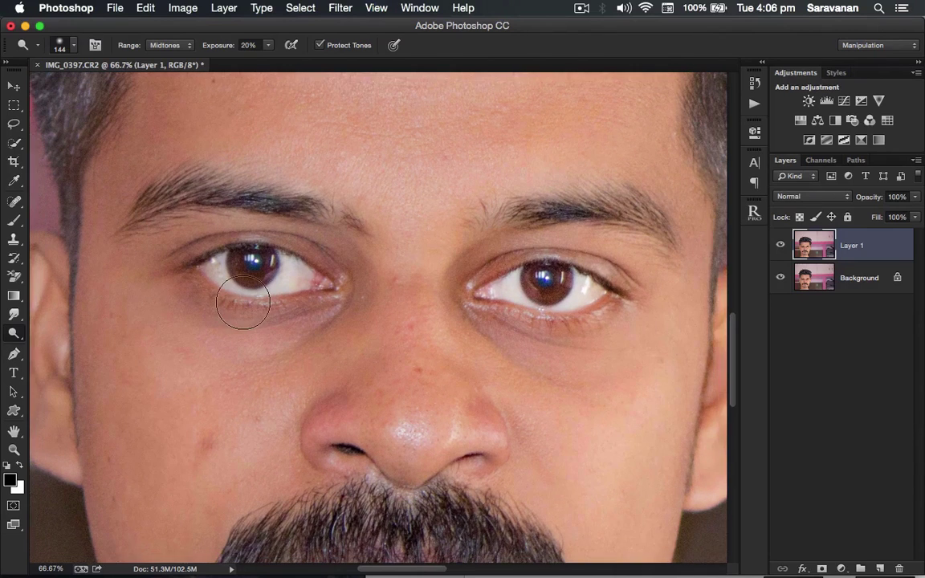
left_click(16, 88)
key("super+0")
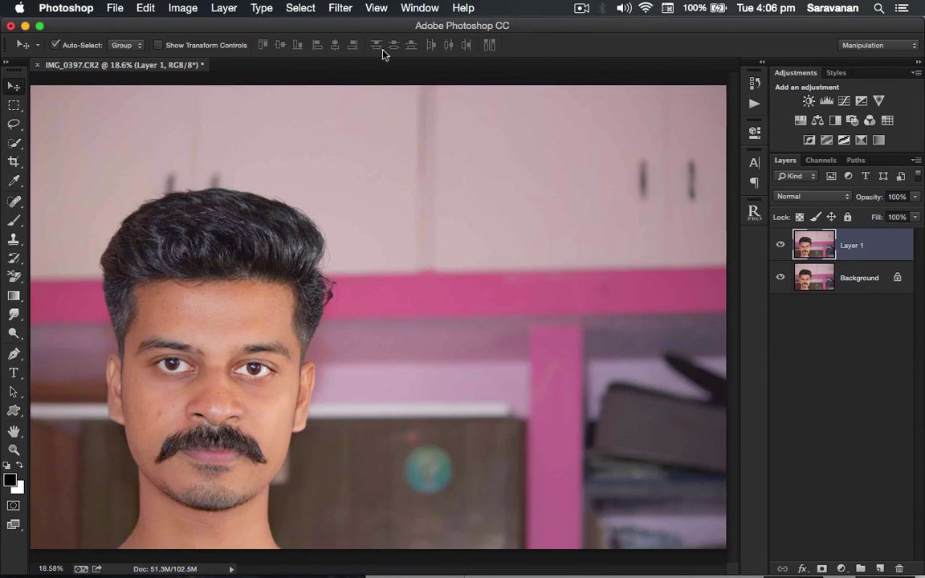
Open the Camera Raw Filter on Layer 1 and reset the Adjustment Brush's local settings.
left_click(335, 10)
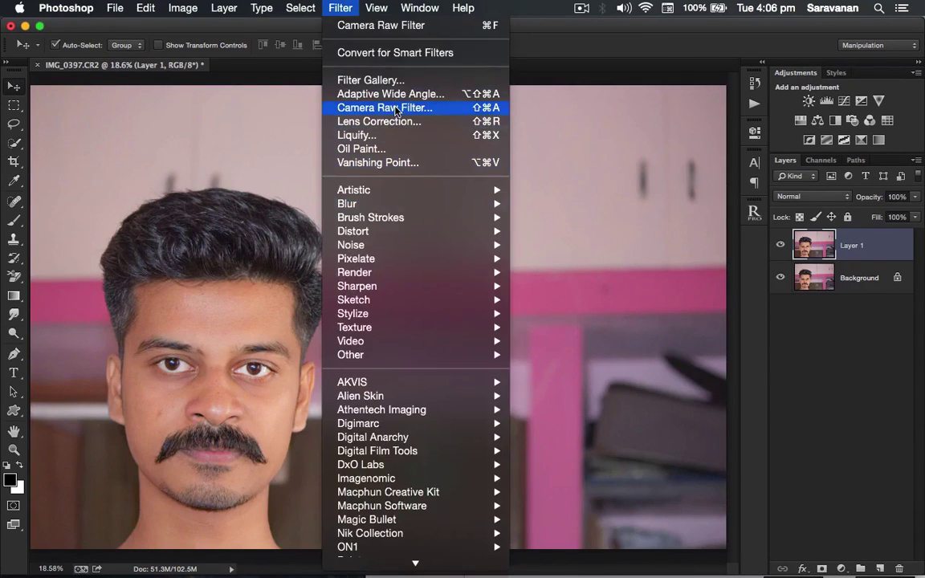
left_click(365, 107)
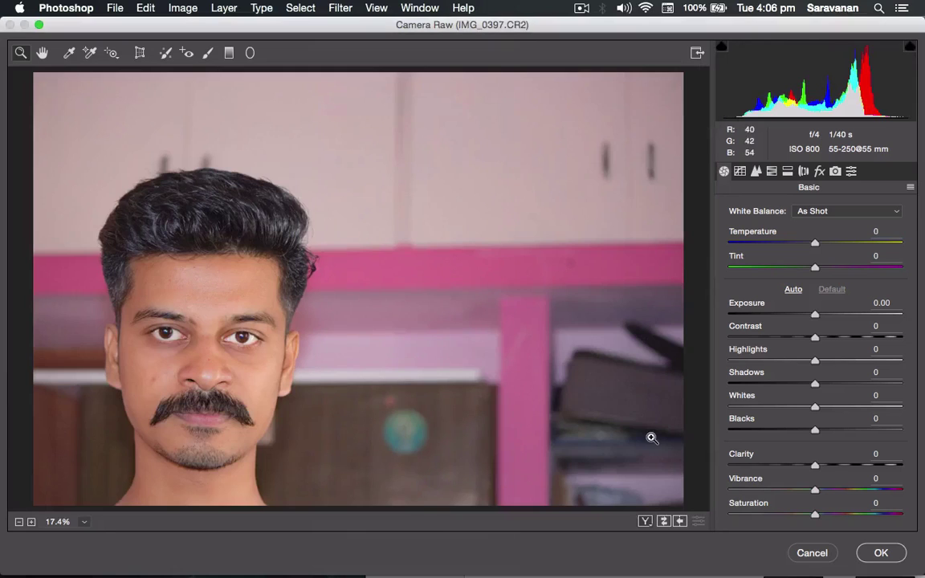
left_click(209, 54)
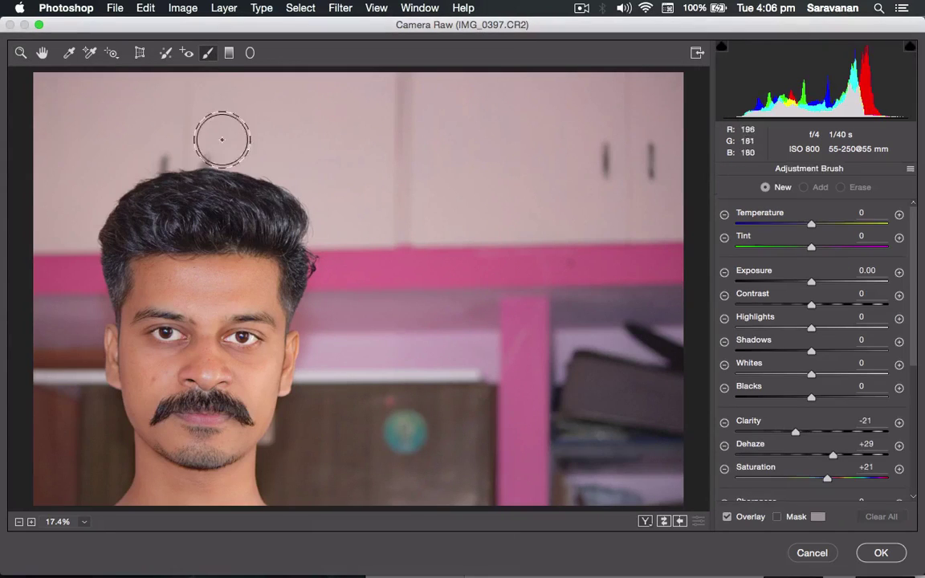
left_click(911, 168)
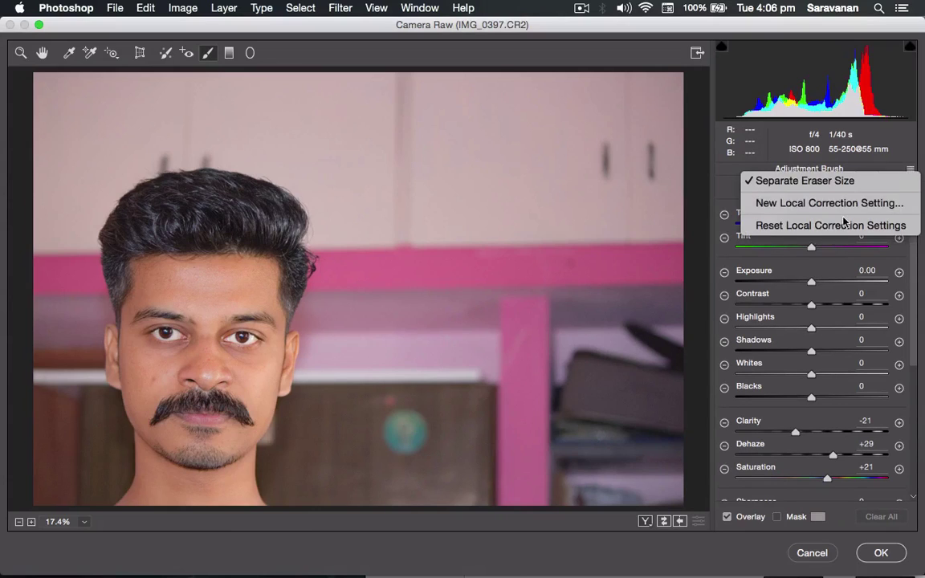
left_click(771, 225)
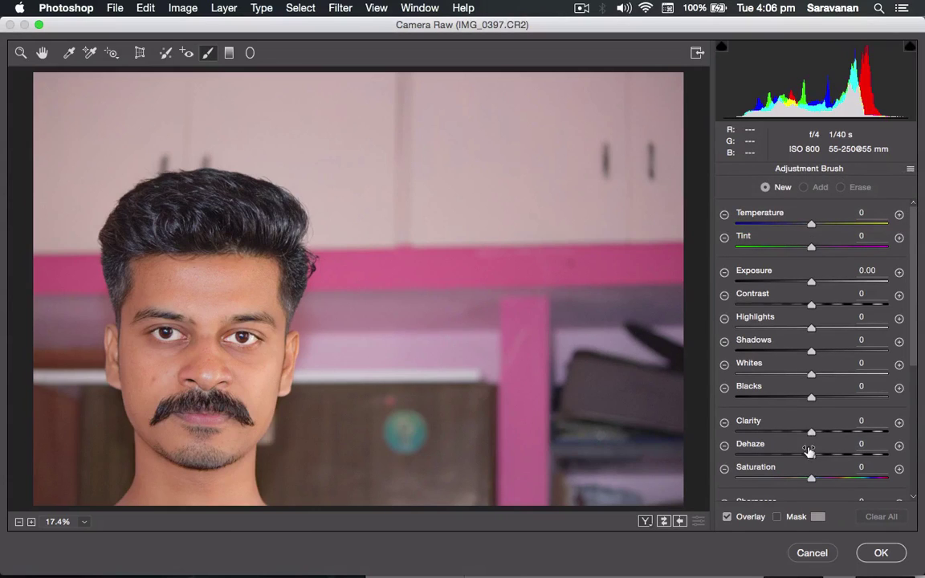
Paint the brush over the hair with Blacks -20 and Dehaze -9, then apply with OK.
left_click_drag(815, 400, 824, 398)
mouse_move(205, 233)
left_mouse_down()
mouse_move(193, 193)
mouse_move(232, 210)
mouse_move(253, 196)
mouse_move(300, 268)
mouse_move(261, 217)
mouse_move(185, 200)
mouse_move(90, 252)
mouse_move(104, 299)
mouse_move(149, 170)
mouse_move(286, 208)
mouse_move(145, 215)
mouse_move(201, 210)
mouse_move(273, 245)
left_mouse_up()
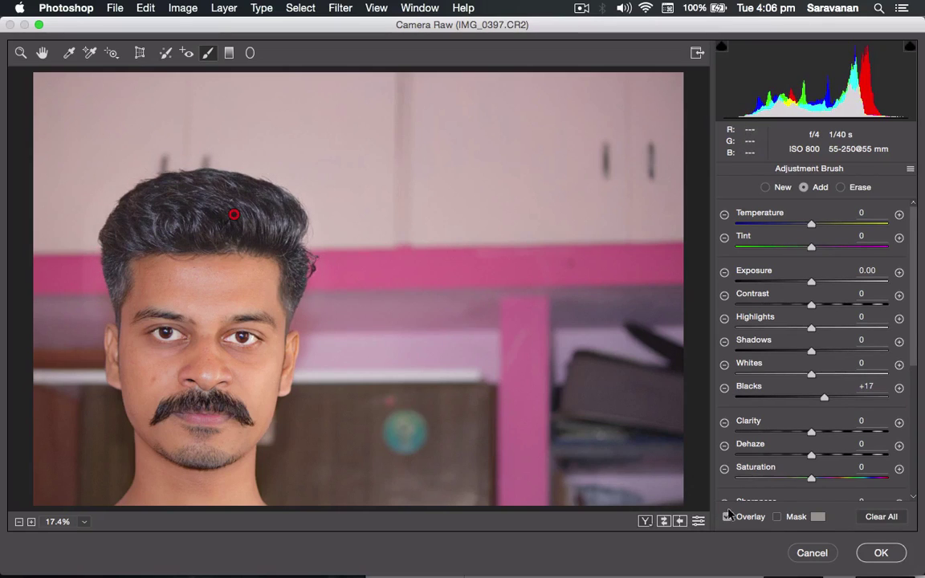
left_click(778, 520)
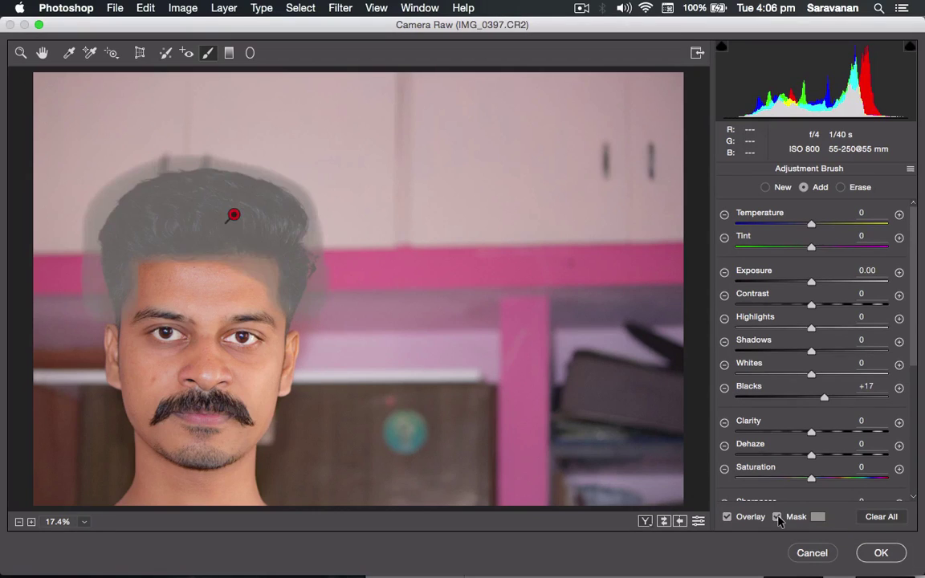
left_click(778, 520)
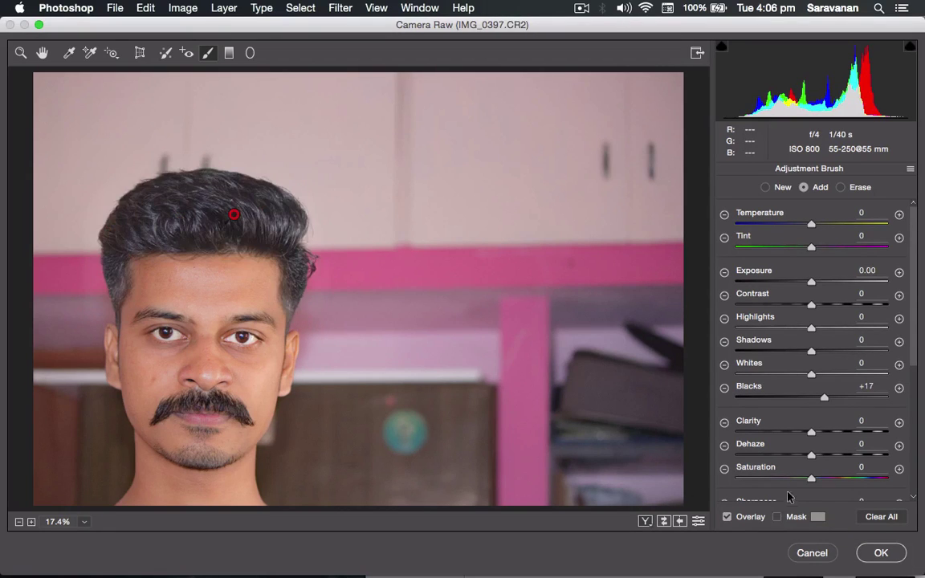
mouse_move(825, 397)
left_mouse_down()
mouse_move(778, 402)
mouse_move(796, 406)
left_mouse_up()
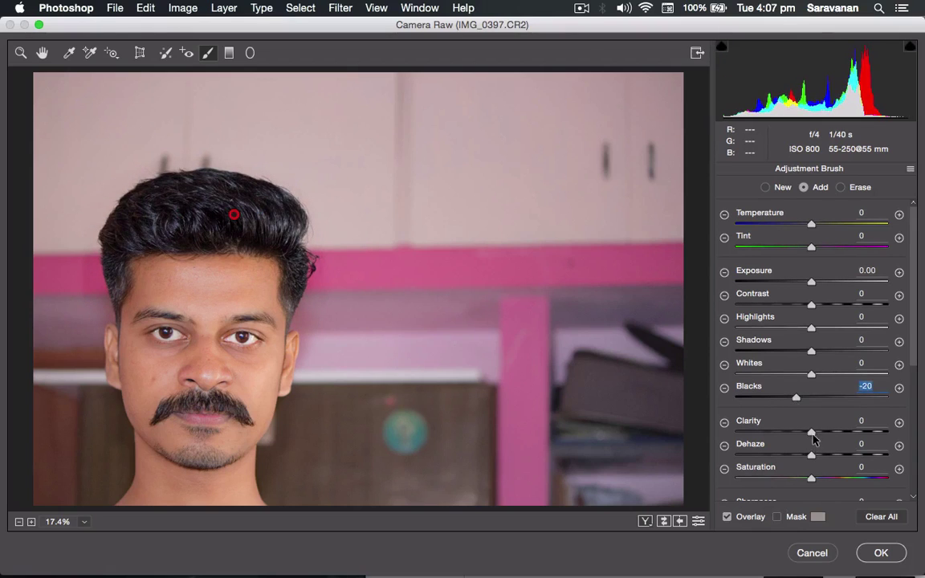
left_click_drag(833, 458, 806, 463)
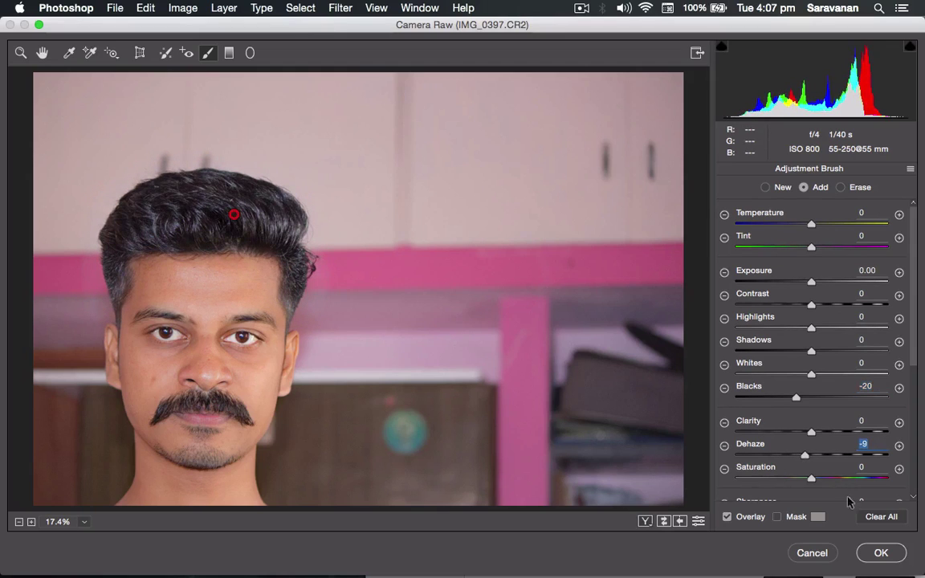
left_click(881, 554)
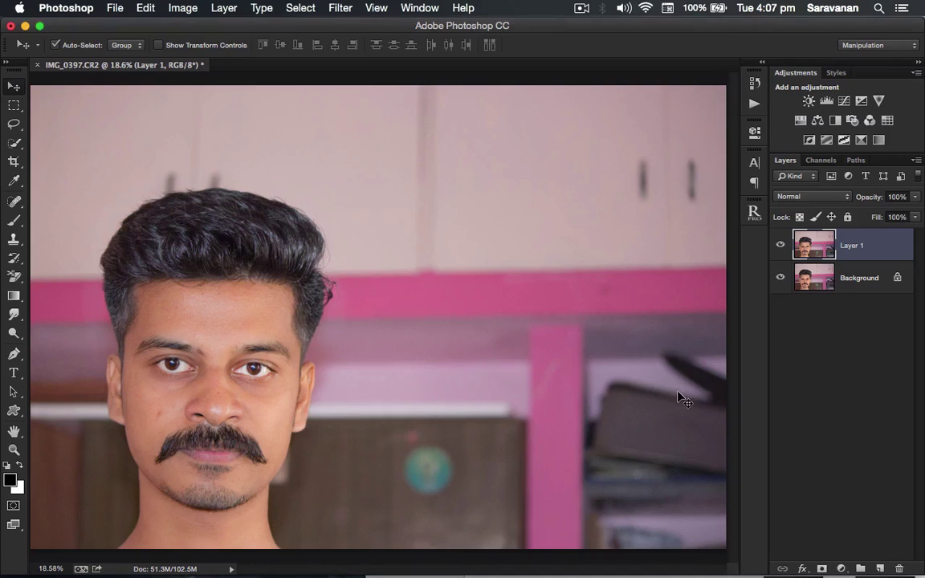
Toggle Layer 1 off, on and off to compare, then close the IMG_0397.CR2 document.
left_click(781, 246)
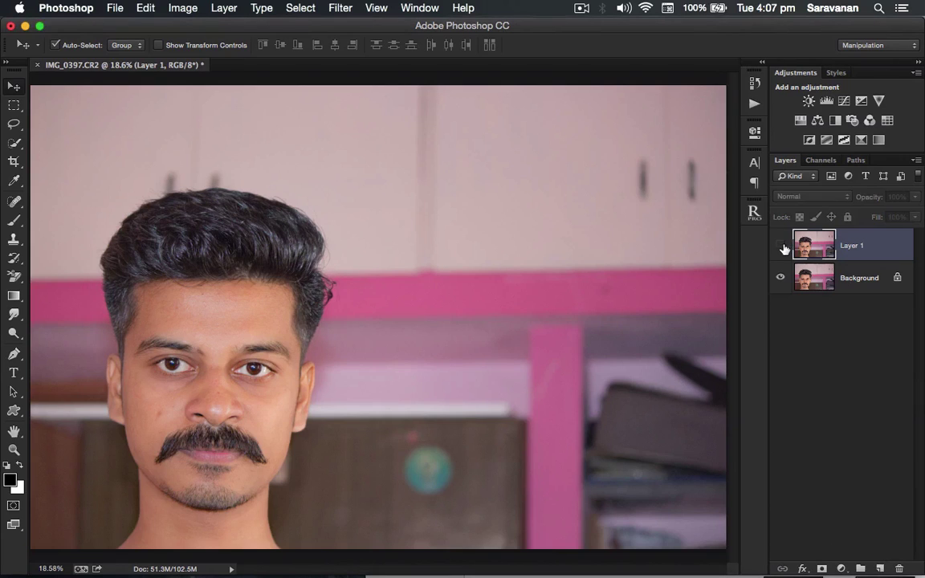
left_click(781, 246)
left_click(781, 246)
key("super+w")
Close the portrait without saving and reopen the recent photo IMG_1432.JPG.
left_click(392, 214)
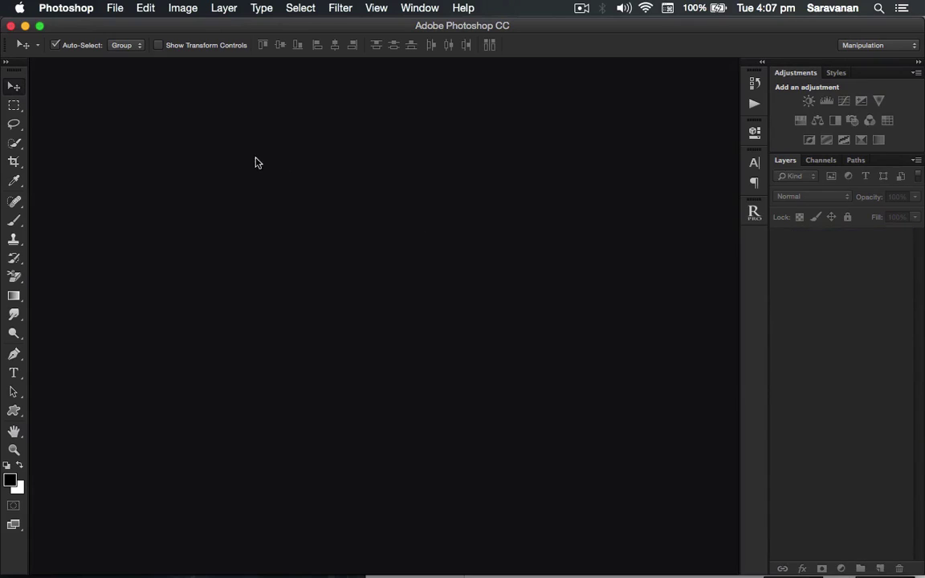
left_click(110, 10)
mouse_move(116, 93)
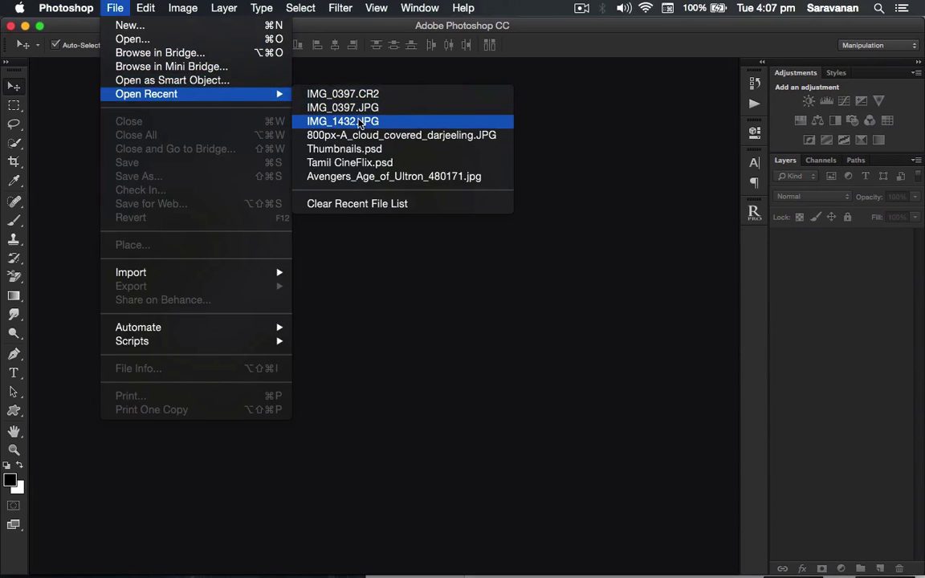
left_click(370, 122)
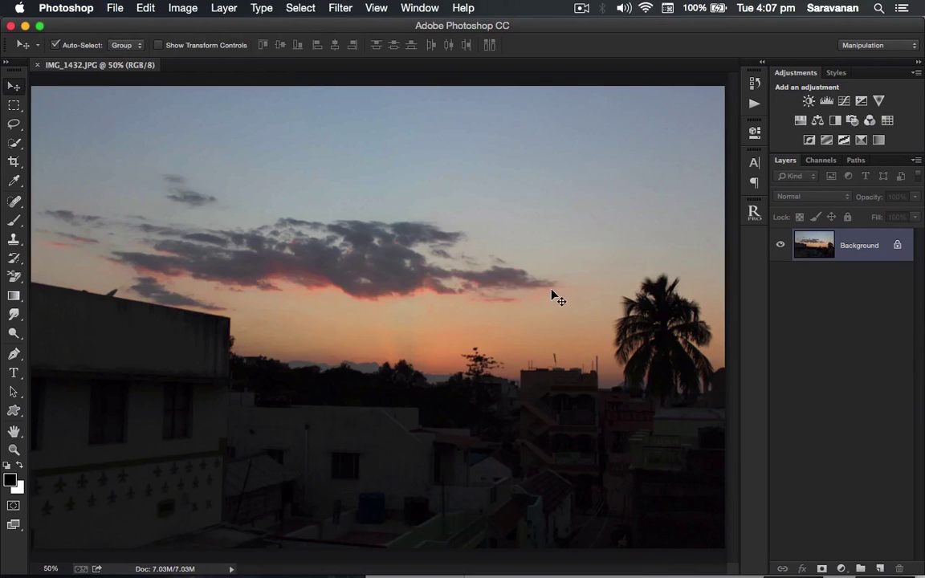
Duplicate the cityscape's Background layer into Layer 1.
left_click(344, 16)
left_click(266, 207)
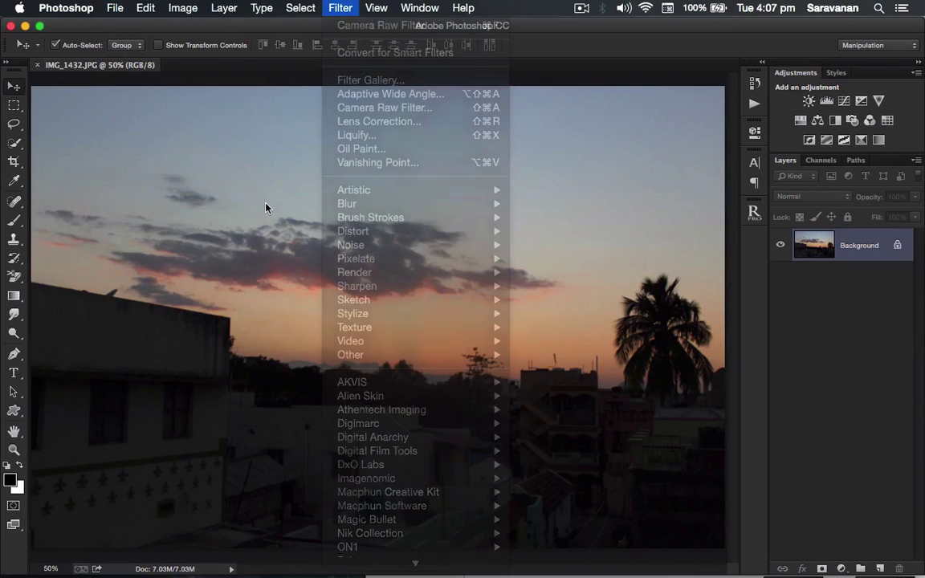
key("super+j")
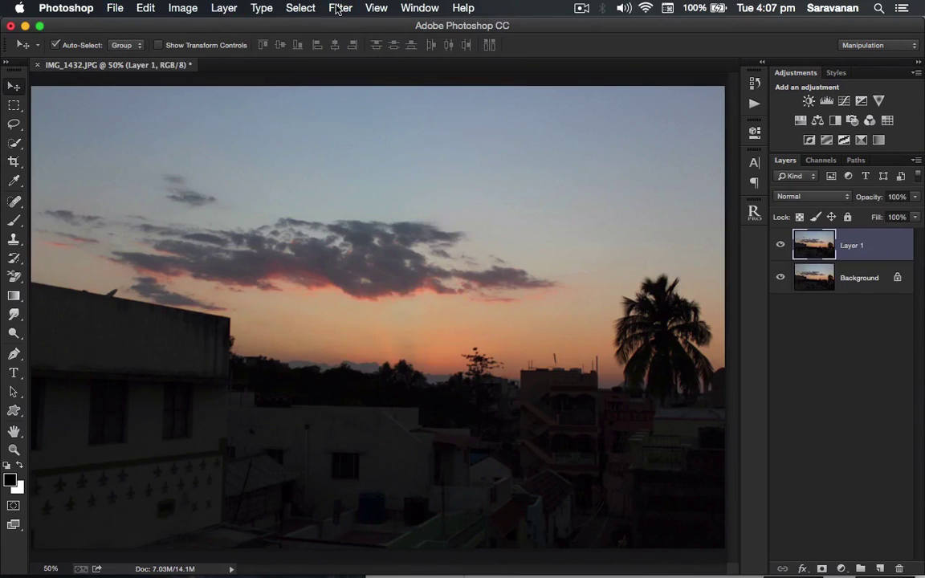
left_click(338, 10)
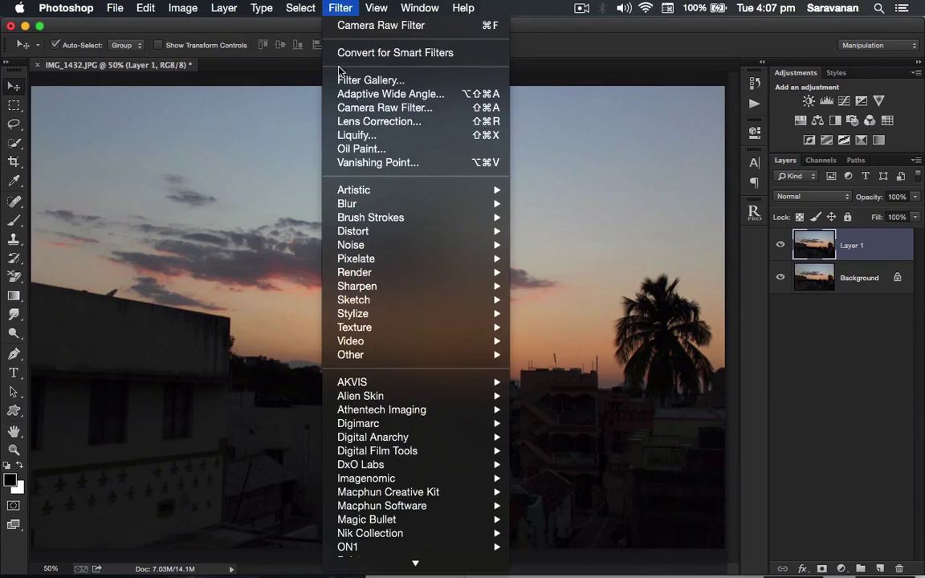
Apply Camera Raw Filter to Layer 1 and test Exposure before returning it near zero.
left_click(350, 108)
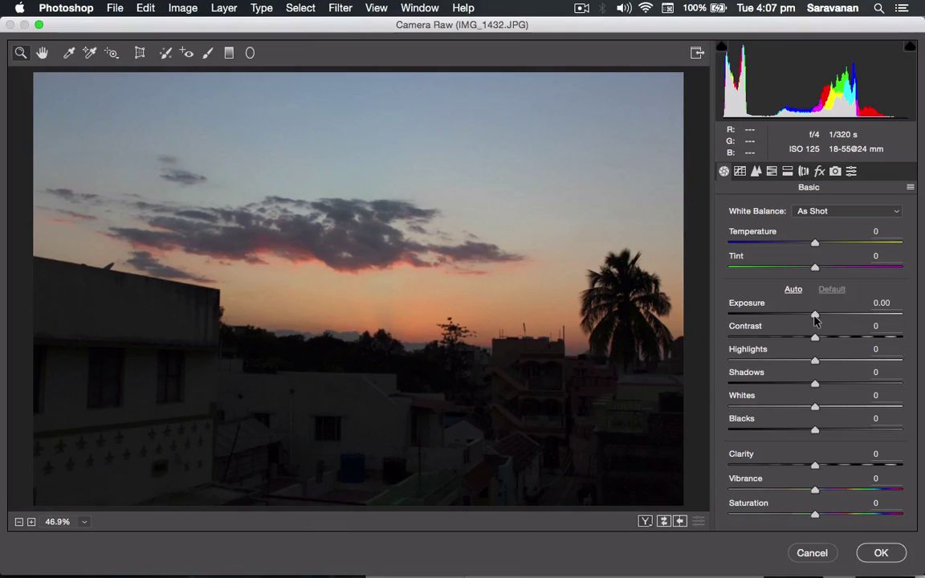
left_click_drag(814, 320, 877, 317)
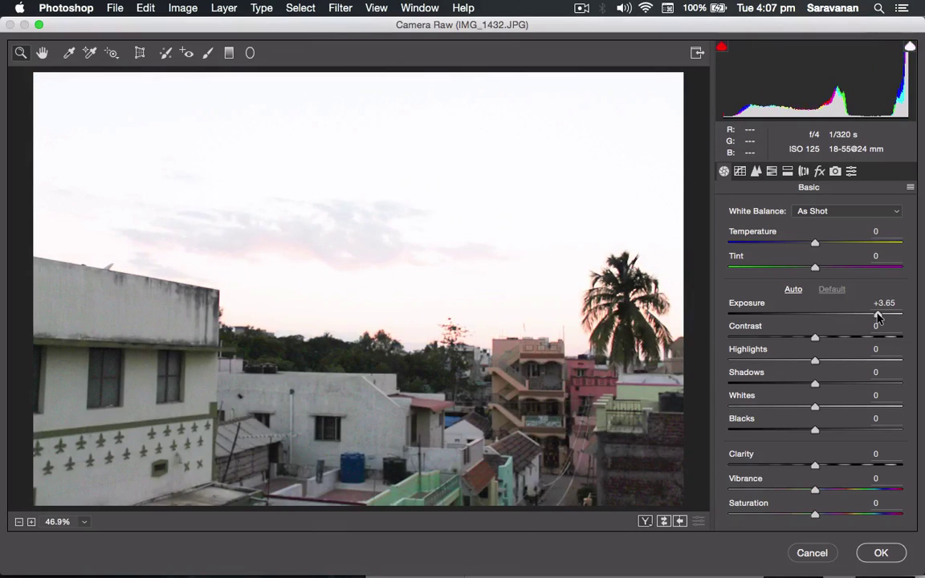
left_click_drag(878, 317, 882, 318)
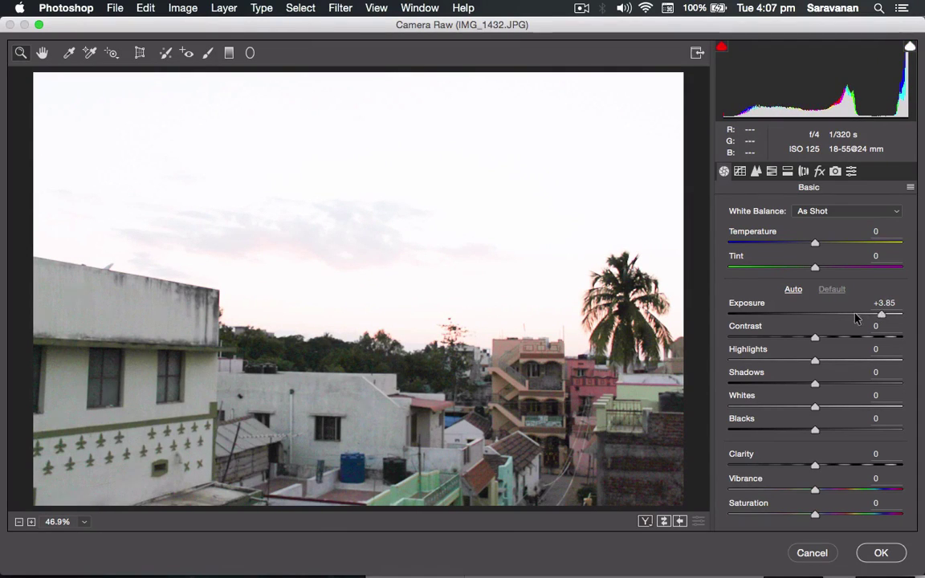
left_click_drag(882, 317, 813, 314)
Set Shadows +100, Temperature +9 and Exposure +0.35, then choose the Graduated Filter.
mouse_move(816, 389)
left_mouse_down()
mouse_move(905, 388)
mouse_move(817, 386)
left_mouse_up()
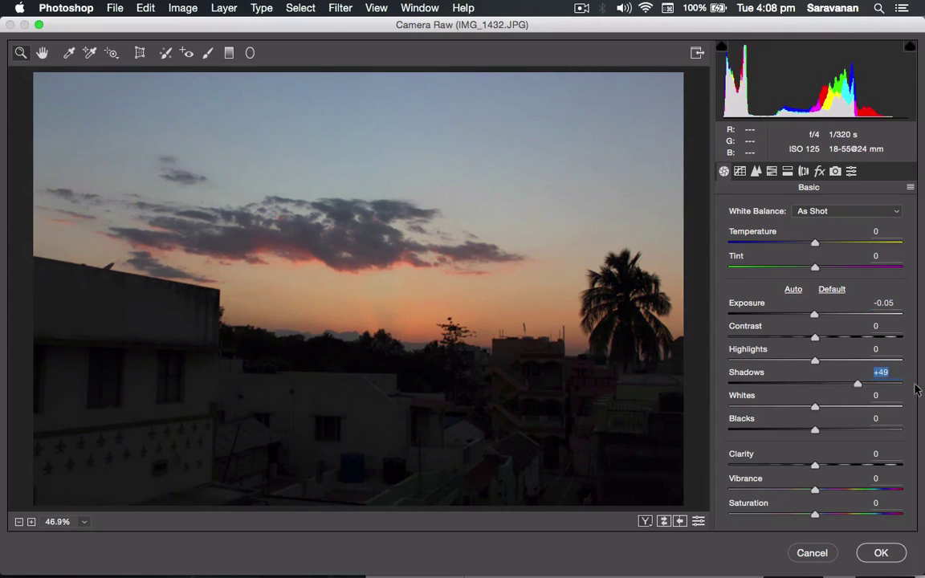
key("super+z")
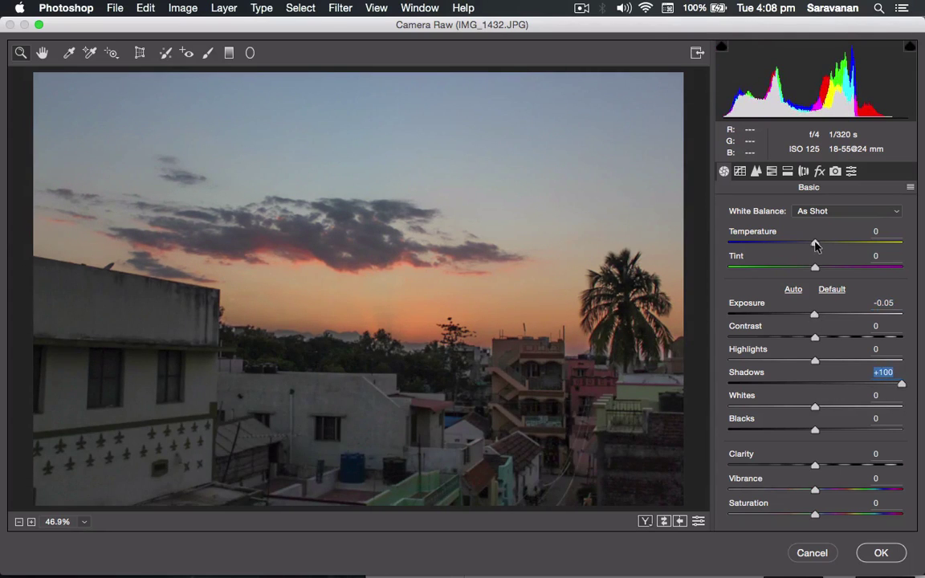
mouse_move(816, 245)
left_mouse_down()
mouse_move(800, 244)
mouse_move(822, 245)
left_mouse_up()
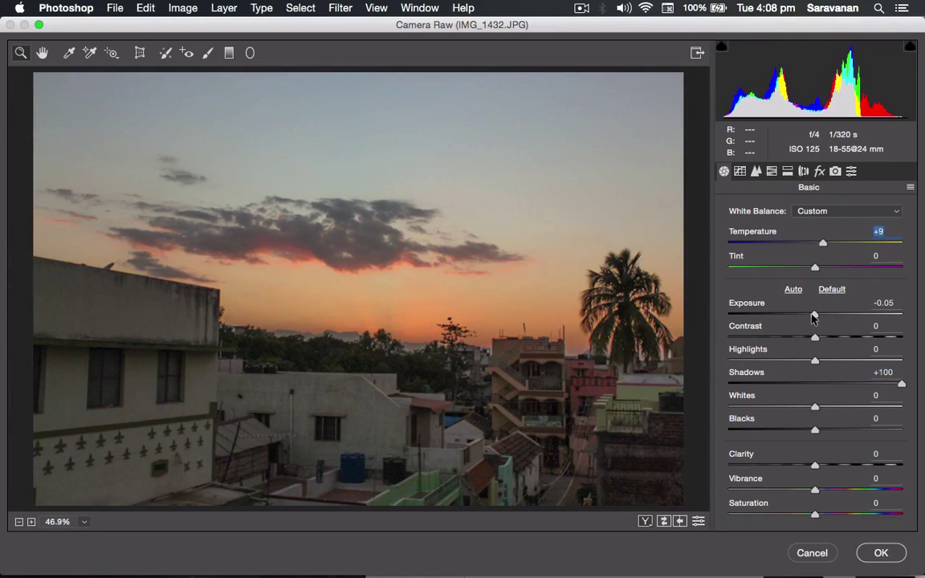
left_click_drag(813, 317, 816, 322)
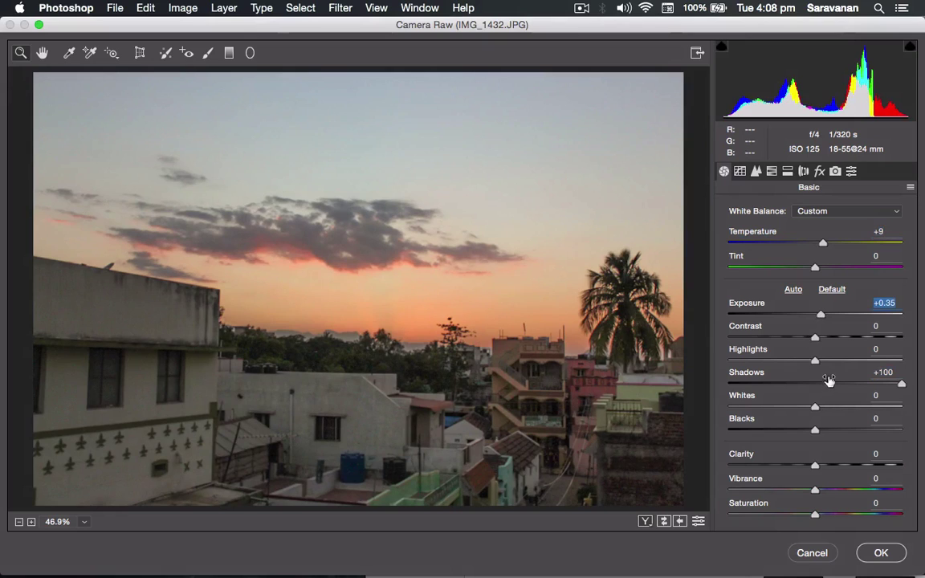
left_click(229, 53)
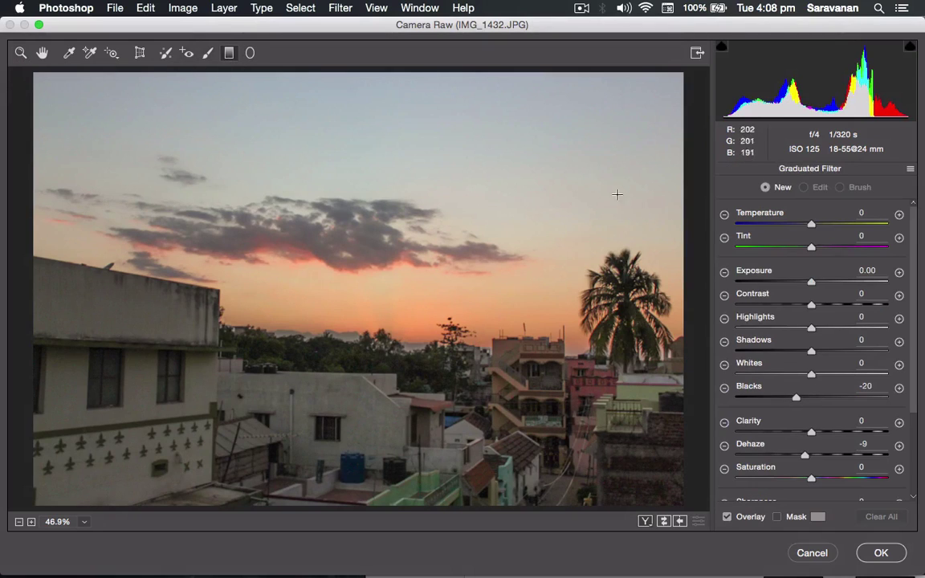
Reset the graduated filter's sliders and drag the filter down over the clouds.
left_click(910, 170)
left_click(816, 227)
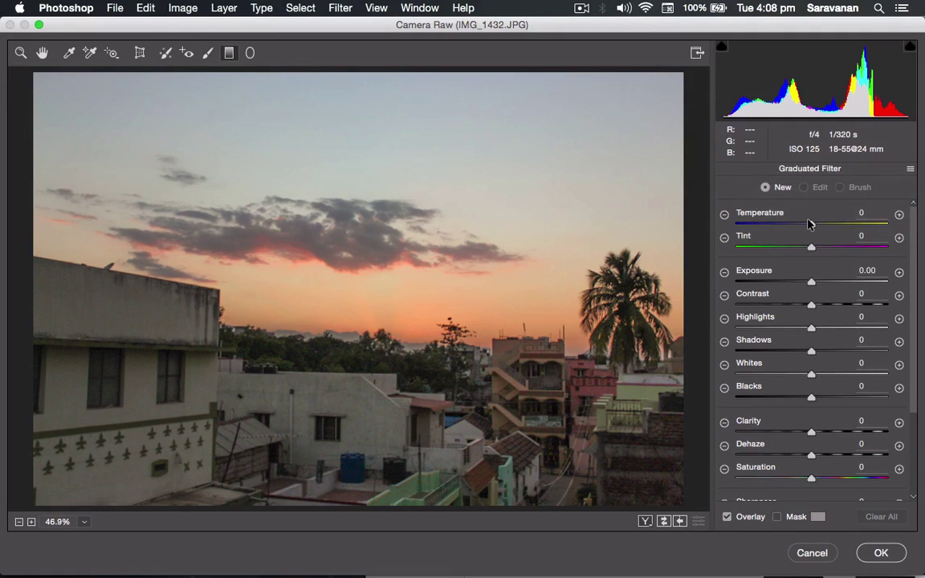
left_click_drag(810, 224, 786, 224)
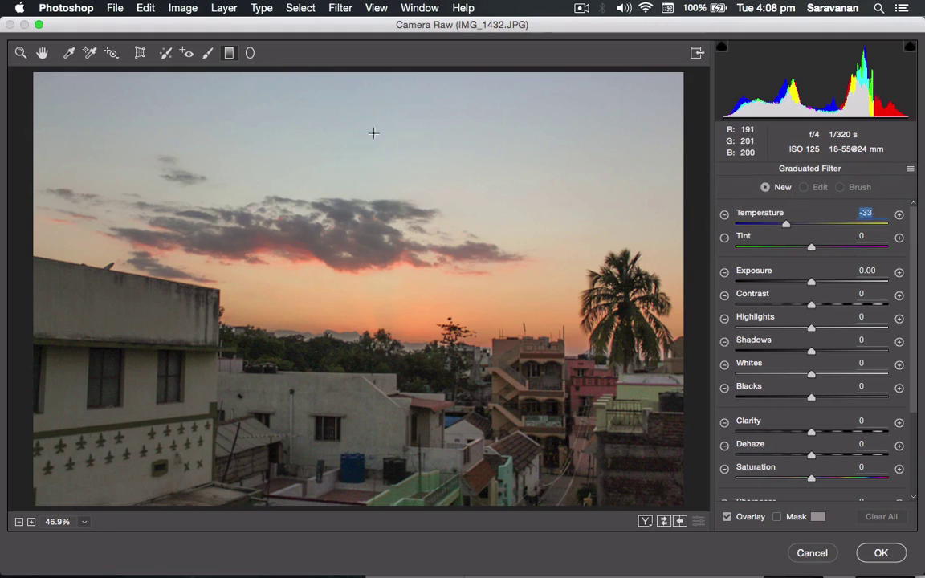
left_click_drag(365, 108, 357, 233)
mouse_move(363, 165)
left_mouse_down()
mouse_move(358, 259)
mouse_move(358, 207)
left_mouse_up()
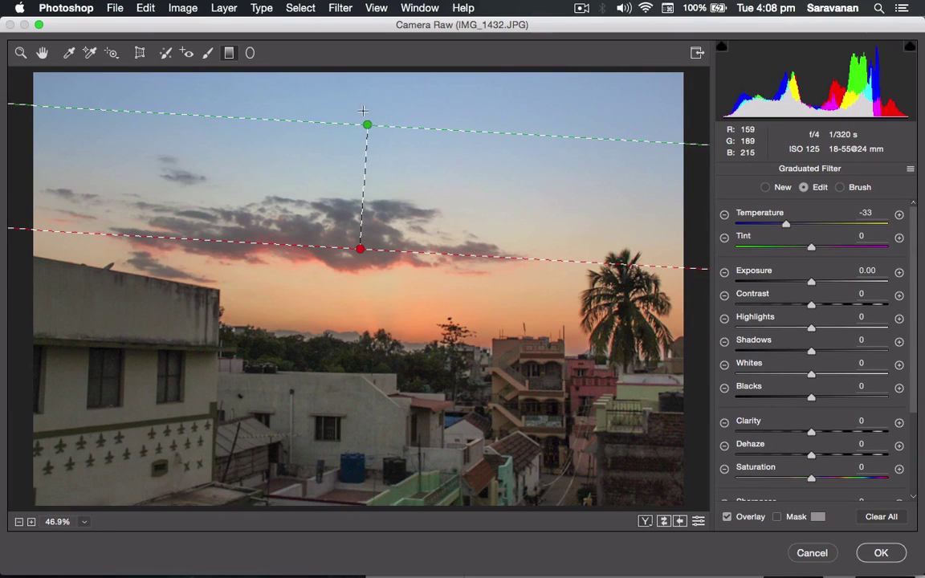
left_click_drag(384, 125, 365, 167)
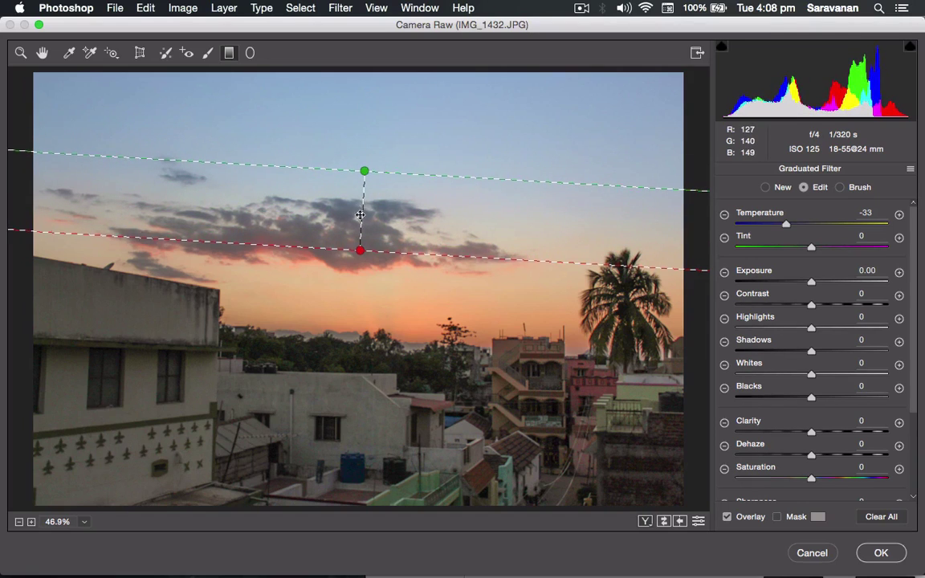
mouse_move(361, 208)
left_mouse_down()
mouse_move(329, 386)
mouse_move(363, 208)
left_mouse_up()
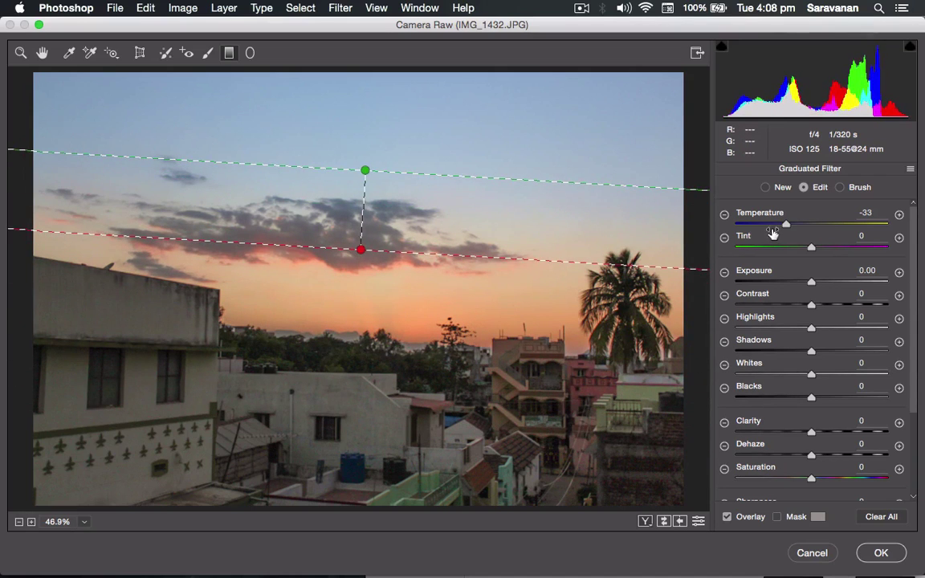
Cool the sky gradient to Temperature -100 and shift its lines lower toward the rooftops.
left_click_drag(785, 225, 662, 210)
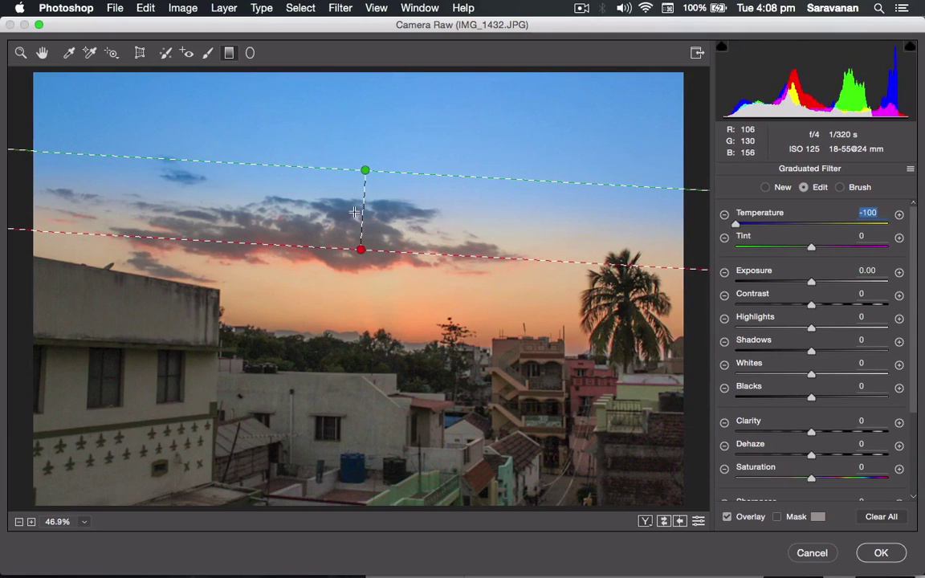
left_click_drag(363, 208, 342, 273)
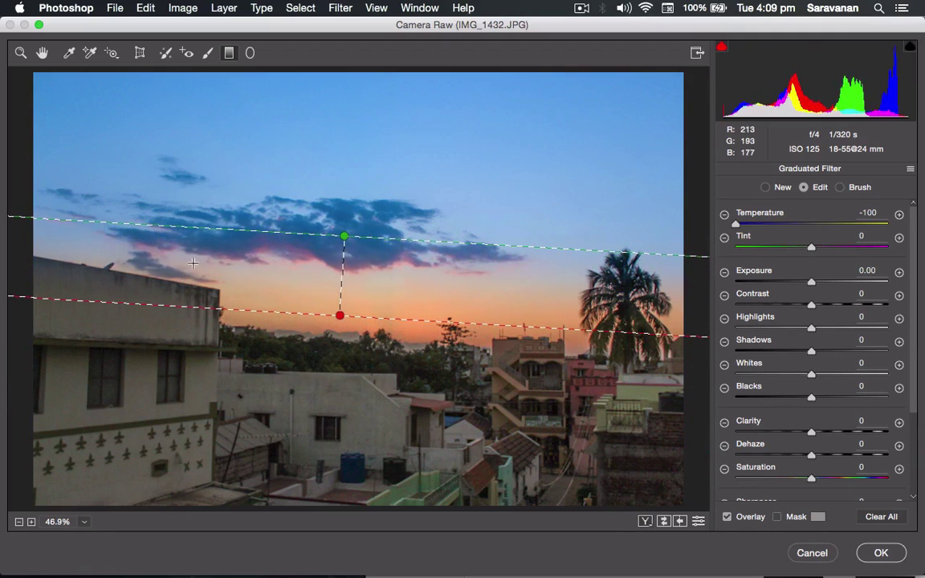
left_click_drag(362, 239, 362, 265)
left_click_drag(354, 319, 356, 286)
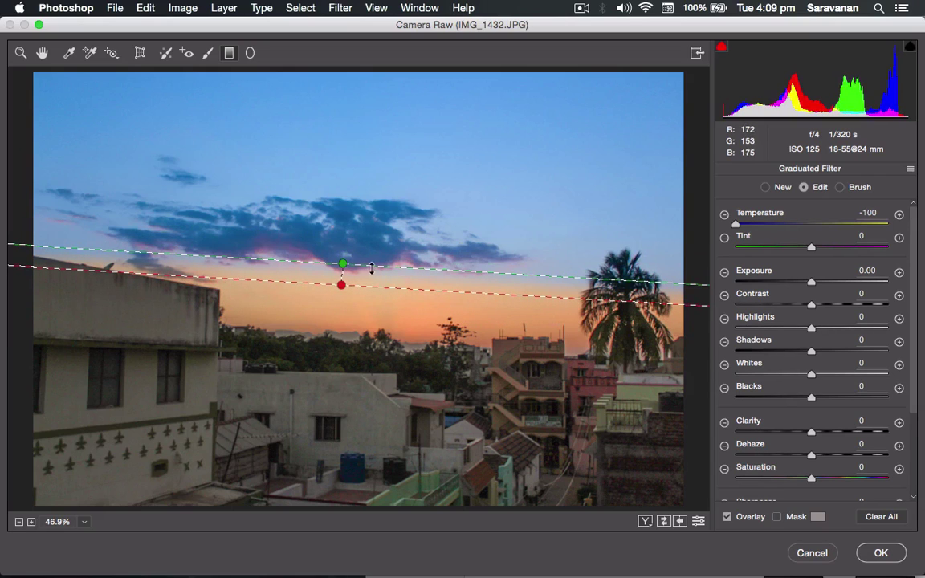
left_click_drag(342, 275, 339, 277)
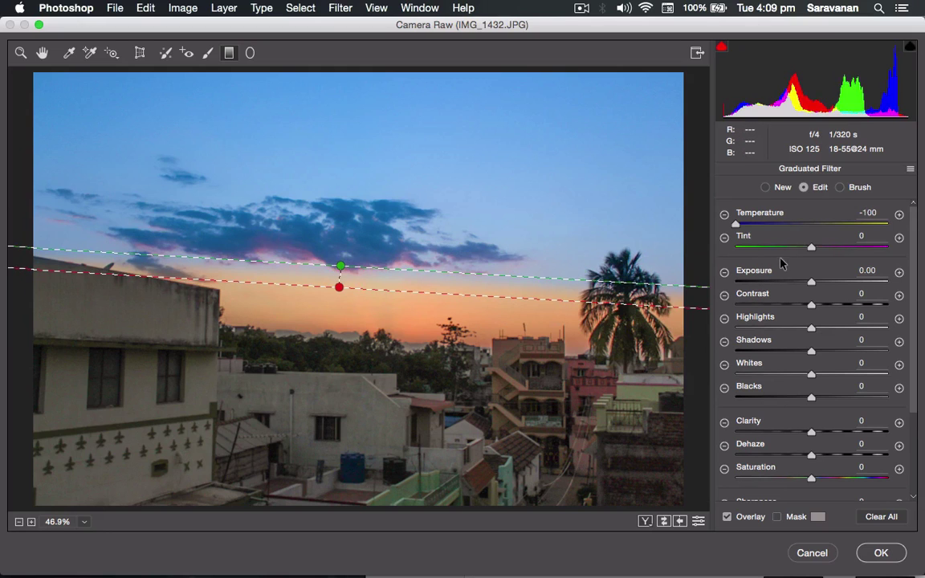
Give the sky gradient Exposure +0.15, Shadows +44 and Clarity -30.
left_click_drag(809, 283, 815, 285)
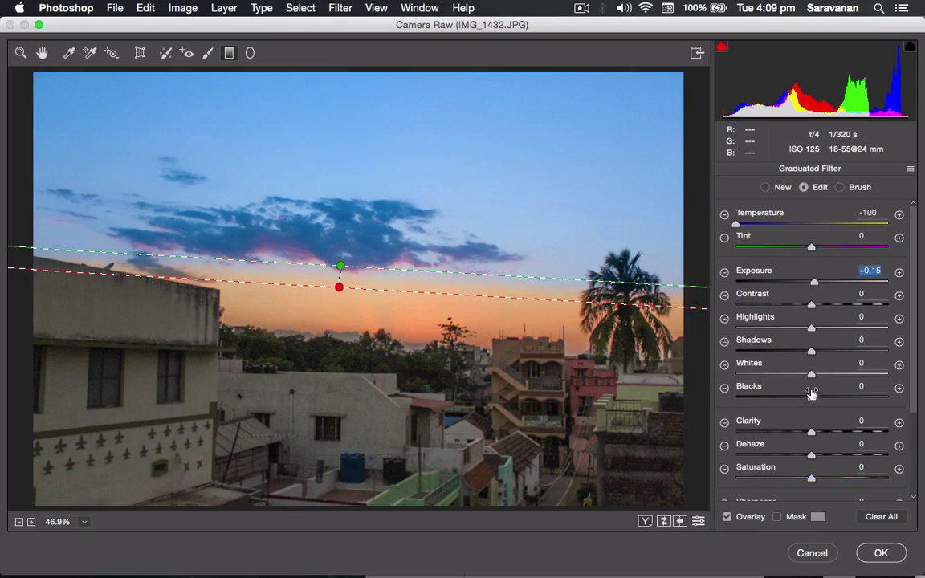
left_click_drag(803, 356, 845, 356)
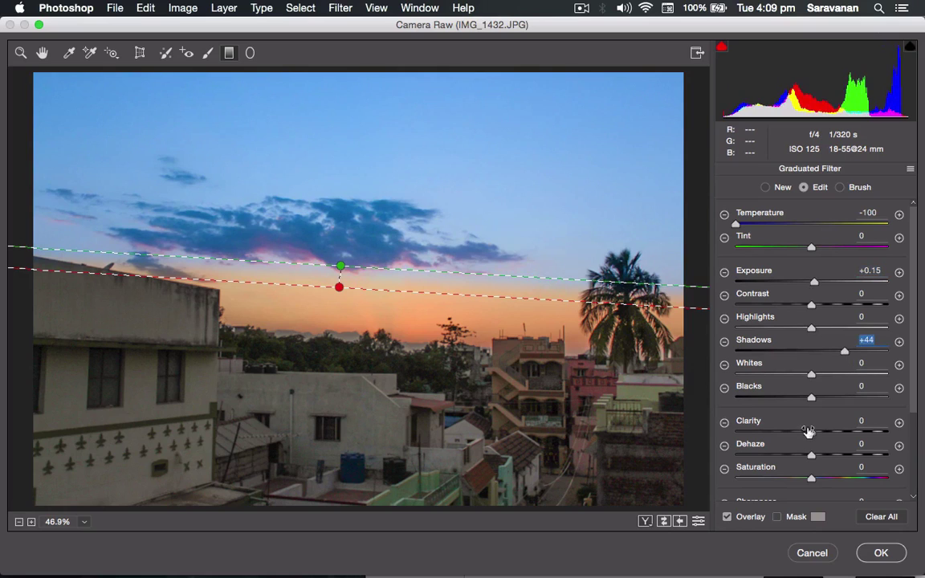
left_click_drag(811, 435, 788, 435)
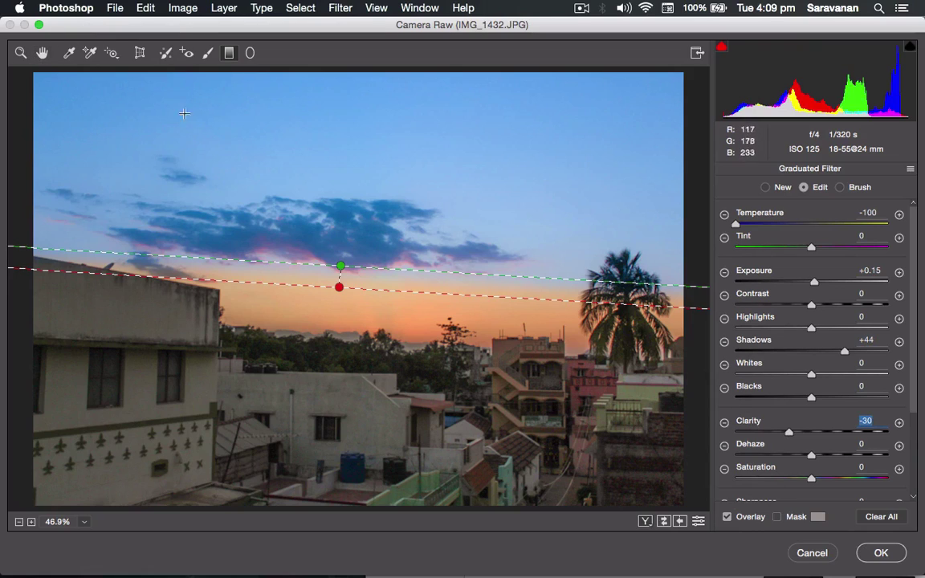
left_click(207, 54)
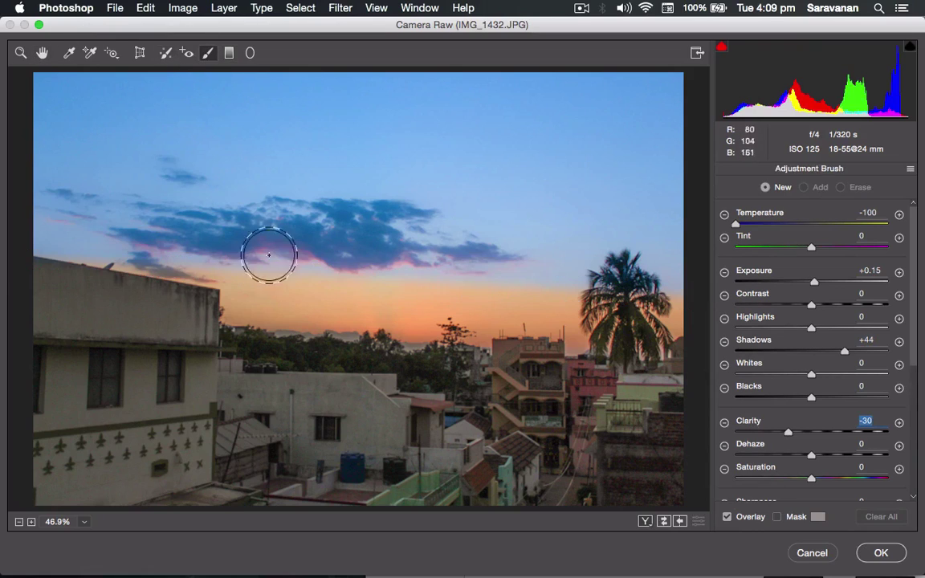
Reset the Adjustment Brush, set Temperature +9, and paint over the buildings and palm tree.
left_click(911, 170)
left_click(851, 224)
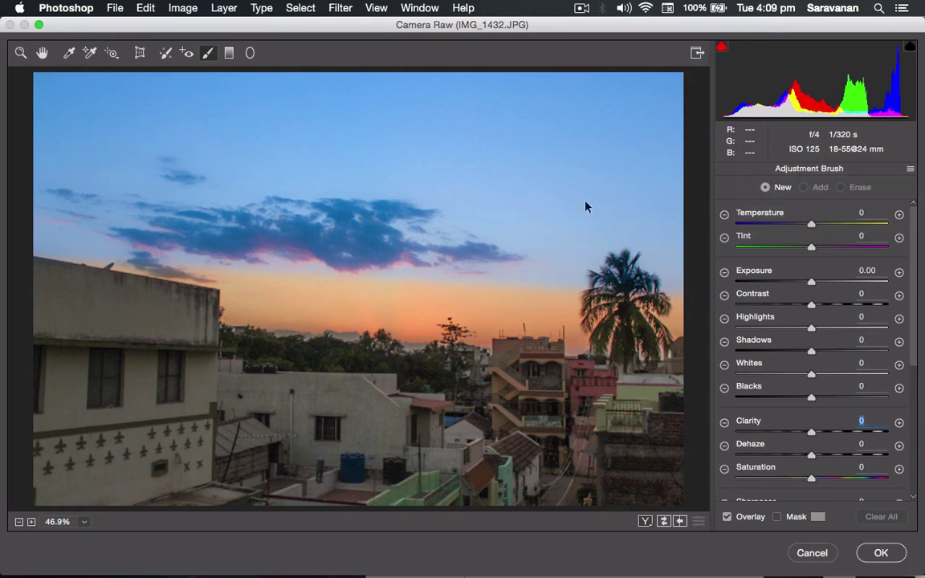
left_click(39, 281)
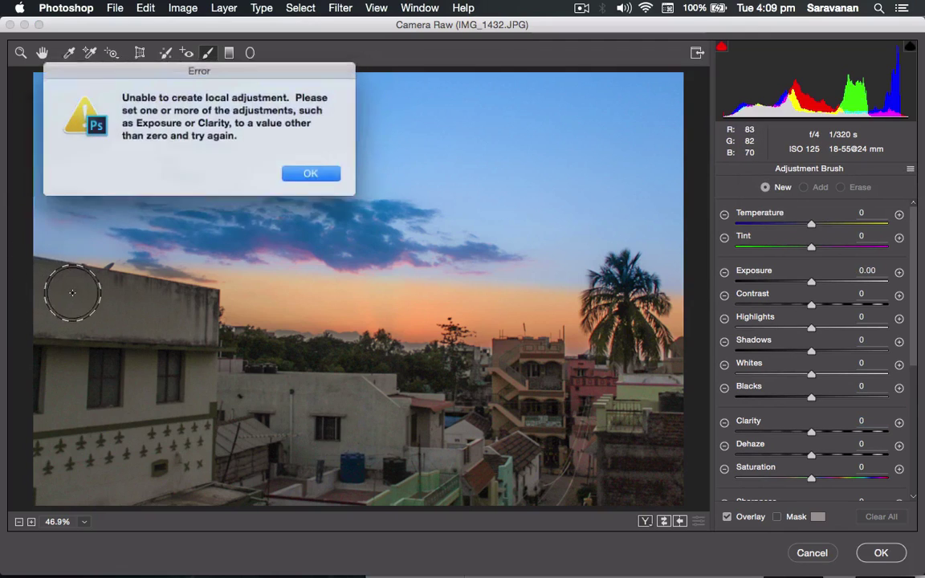
left_click(308, 172)
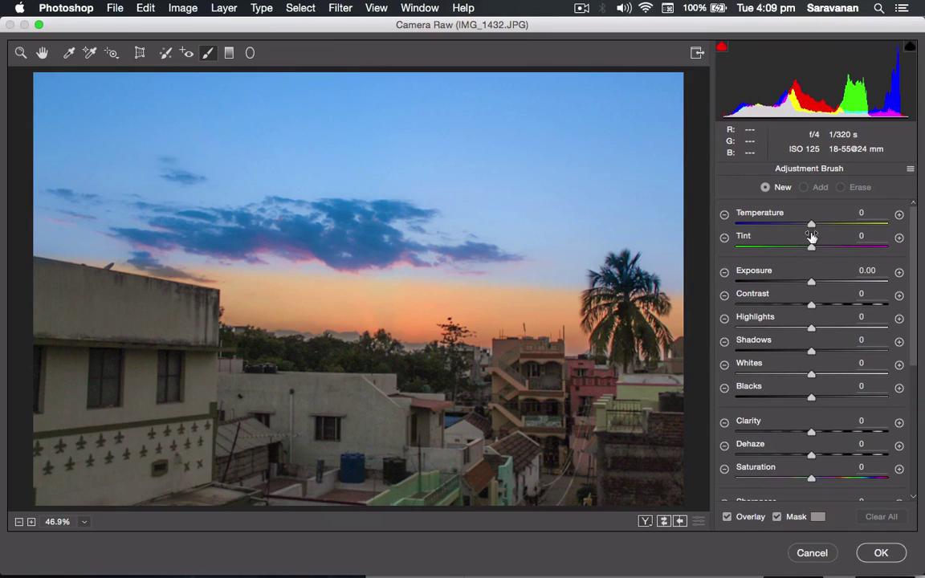
left_click_drag(817, 228, 819, 227)
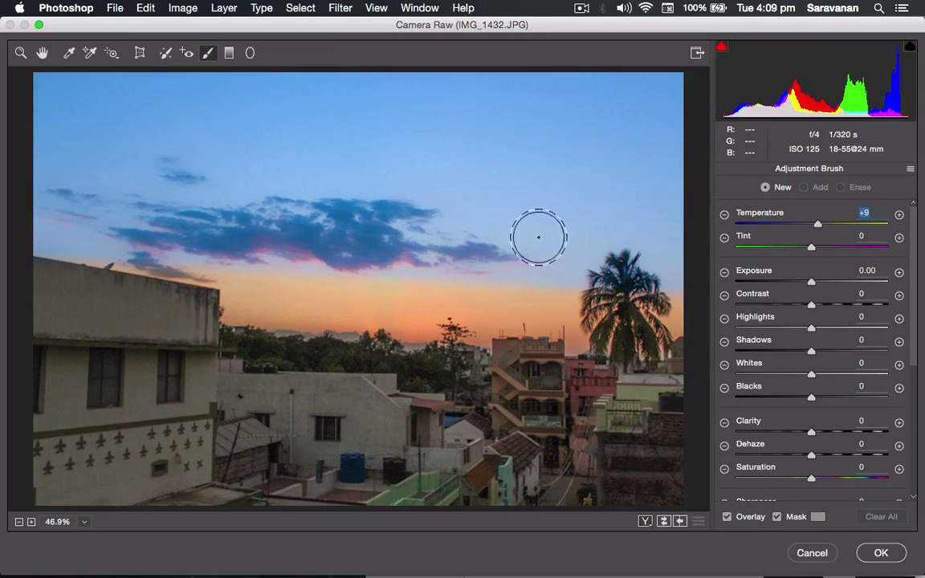
left_click(46, 283)
mouse_move(47, 283)
left_mouse_down()
mouse_move(197, 303)
mouse_move(194, 337)
mouse_move(34, 336)
mouse_move(42, 495)
mouse_move(182, 498)
mouse_move(199, 490)
mouse_move(189, 338)
mouse_move(177, 358)
mouse_move(76, 375)
mouse_move(72, 469)
mouse_move(99, 483)
mouse_move(150, 455)
mouse_move(145, 408)
mouse_move(110, 421)
mouse_move(117, 455)
mouse_move(227, 492)
mouse_move(249, 454)
mouse_move(233, 391)
mouse_move(213, 382)
mouse_move(258, 401)
mouse_move(381, 400)
mouse_move(362, 440)
mouse_move(257, 442)
mouse_move(210, 460)
mouse_move(342, 487)
mouse_move(678, 487)
mouse_move(674, 452)
mouse_move(424, 438)
mouse_move(402, 409)
mouse_move(407, 399)
mouse_move(568, 414)
mouse_move(506, 364)
mouse_move(646, 408)
mouse_move(652, 400)
mouse_move(613, 396)
mouse_move(680, 395)
mouse_move(681, 373)
mouse_move(631, 372)
mouse_move(621, 360)
mouse_move(608, 299)
mouse_move(617, 282)
mouse_move(648, 303)
mouse_move(654, 337)
mouse_move(631, 314)
mouse_move(627, 277)
mouse_move(583, 318)
mouse_move(576, 353)
mouse_move(208, 351)
mouse_move(188, 317)
left_mouse_up()
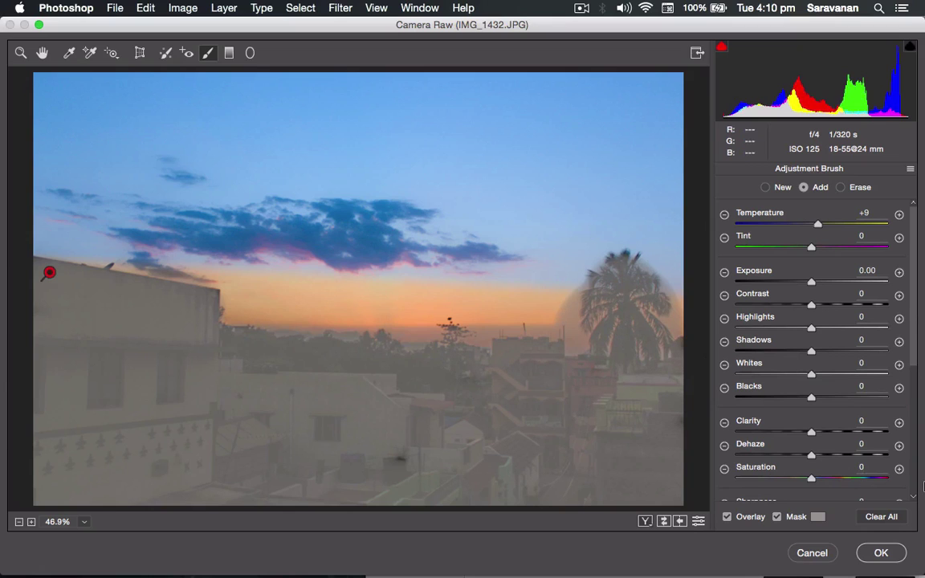
Hide the mask overlay and give the brushed area Saturation +71, Clarity -37, Shadows +62, Highlights +58.
left_click(776, 518)
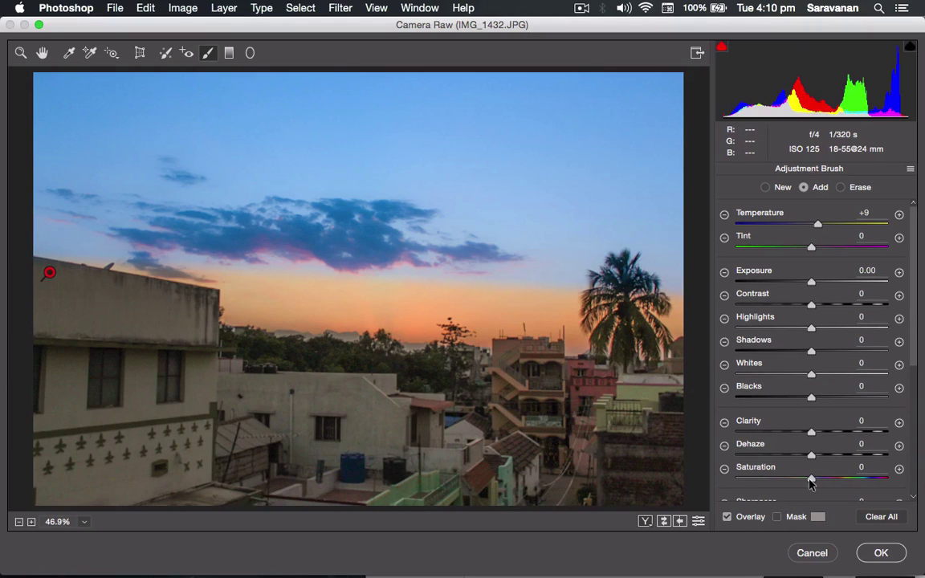
left_click_drag(855, 485, 865, 490)
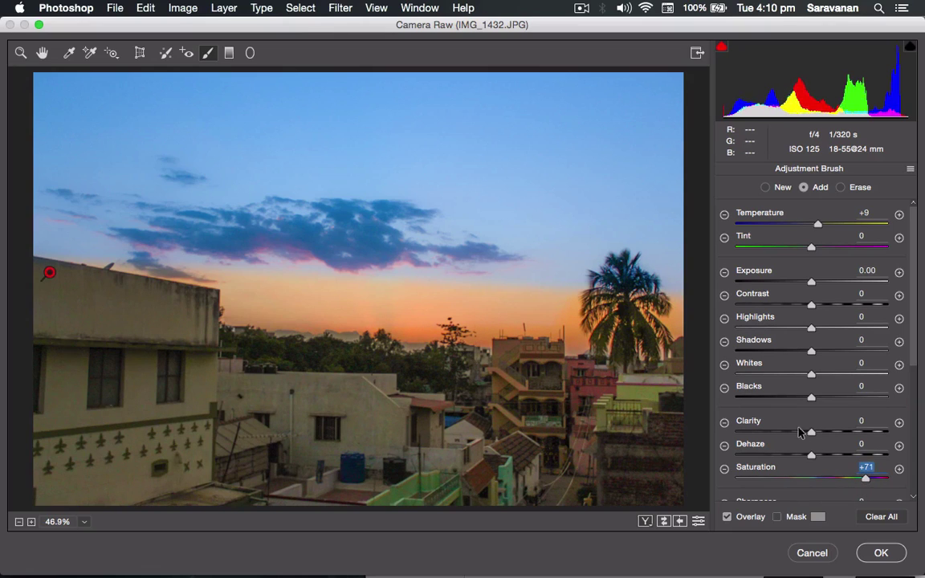
mouse_move(814, 434)
left_mouse_down()
mouse_move(785, 438)
mouse_move(817, 458)
mouse_move(855, 458)
mouse_move(751, 459)
mouse_move(819, 459)
left_mouse_up()
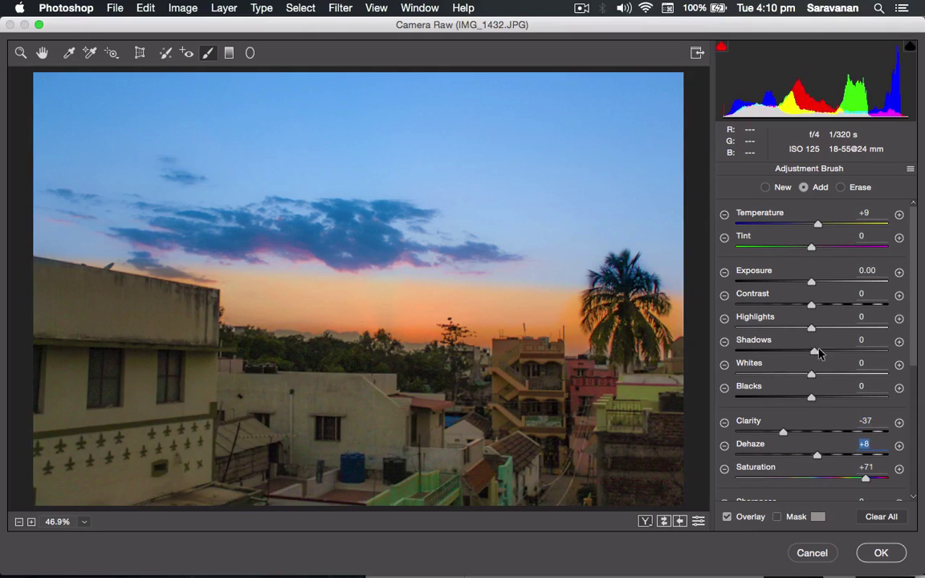
left_click_drag(812, 351, 859, 352)
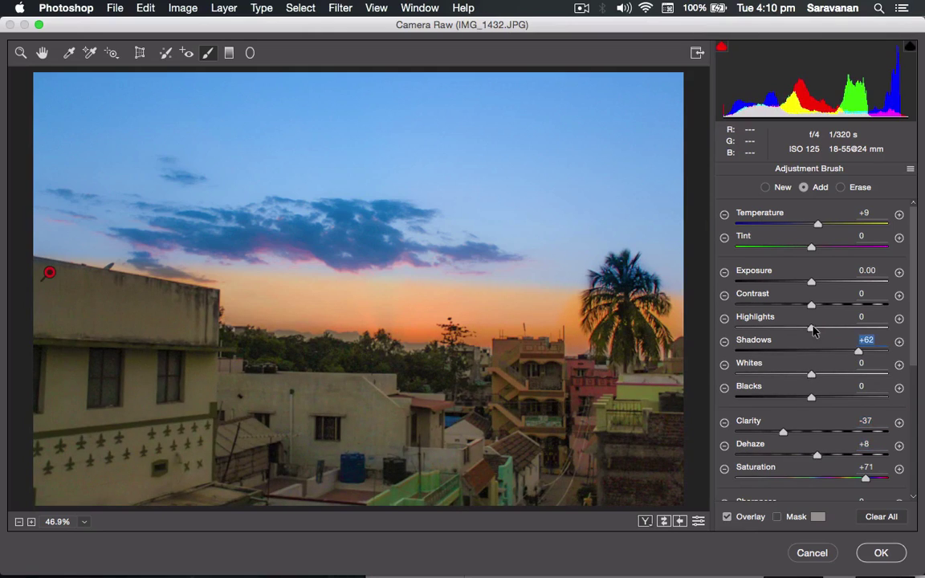
left_click_drag(812, 328, 848, 329)
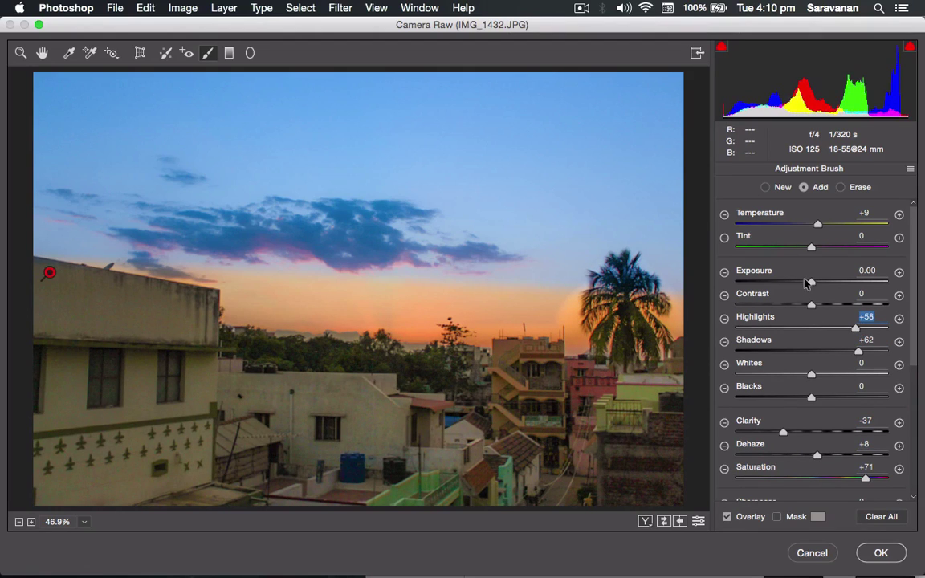
Set brush Exposure to +0.30, paint along the orange horizon, and apply the Camera Raw edits.
left_click_drag(820, 283, 816, 284)
mouse_move(564, 315)
left_mouse_down()
mouse_move(205, 313)
mouse_move(301, 307)
mouse_move(176, 299)
mouse_move(692, 310)
mouse_move(242, 308)
mouse_move(60, 290)
mouse_move(362, 311)
left_mouse_up()
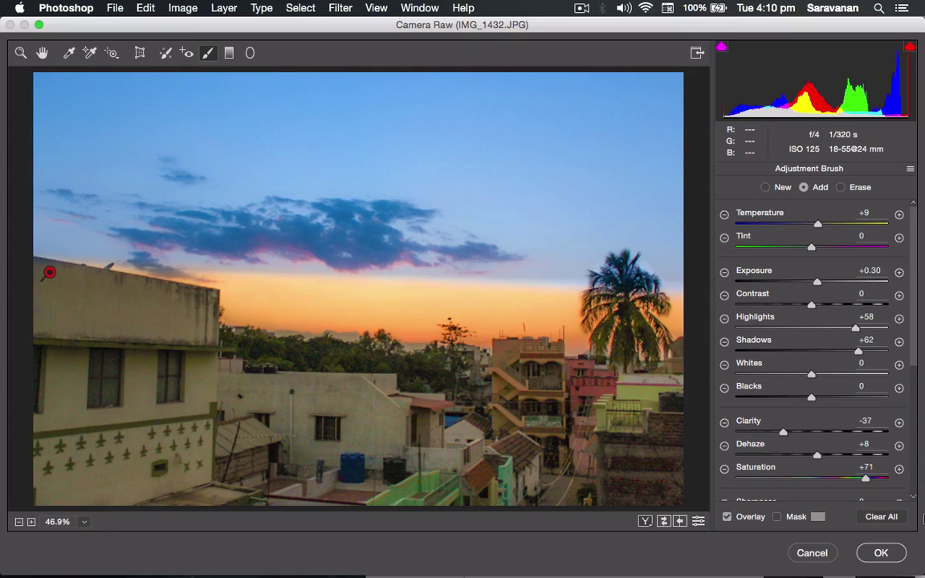
left_click(881, 553)
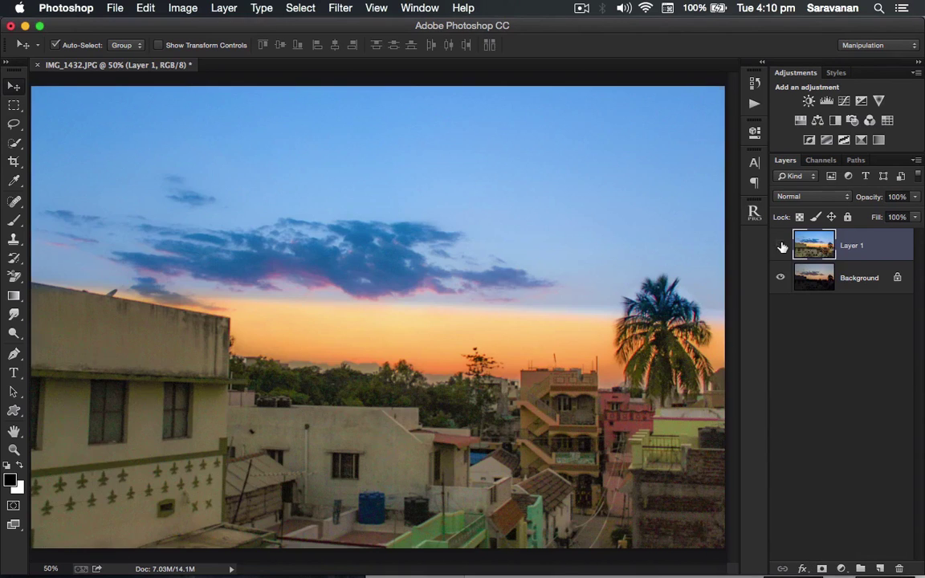
left_click(780, 244)
left_click(779, 246)
left_click(582, 10)
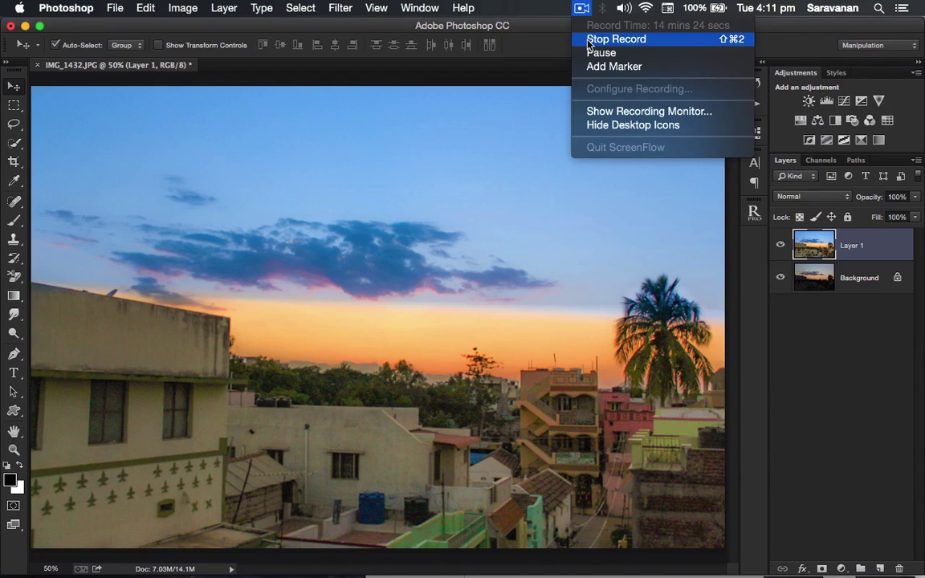
Stop the ScreenFlow screen recording.
left_click(590, 42)
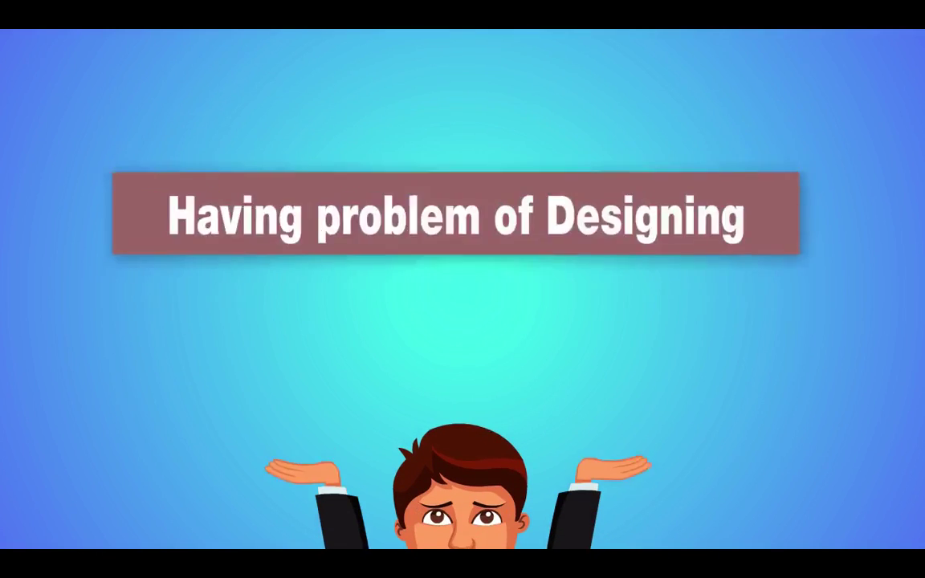